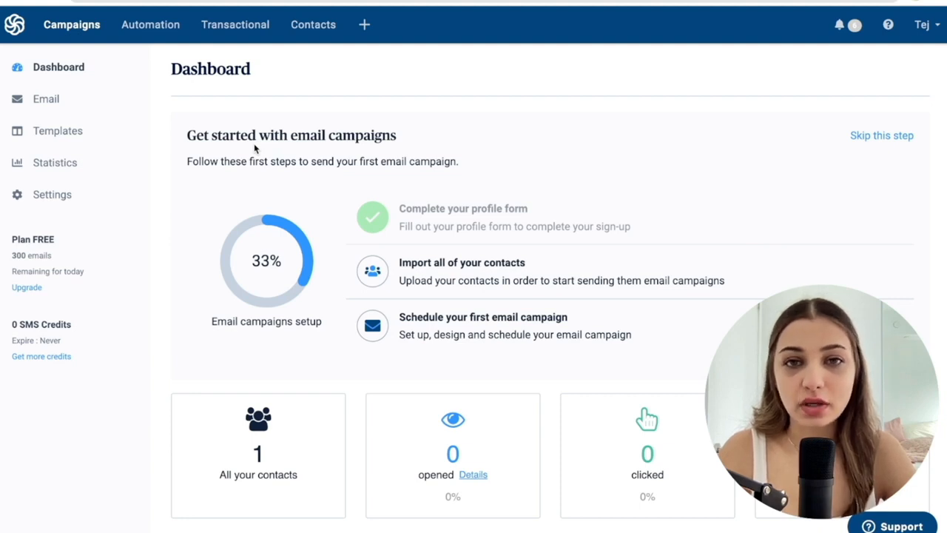
Create a new email campaign and name it "Donut Campaign - Promo1".
{"action": "left_click", "coordinate": [53, 108]}
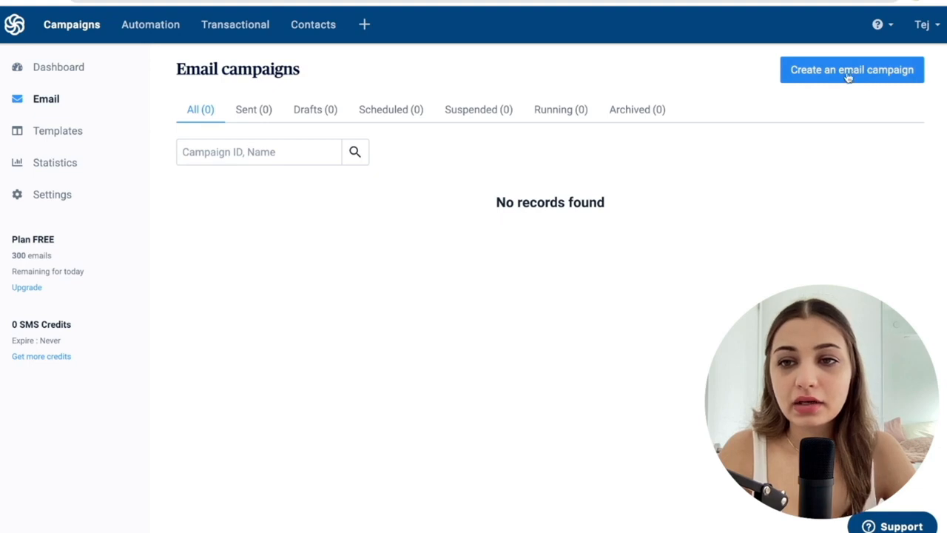
{"action": "left_click", "coordinate": [869, 77]}
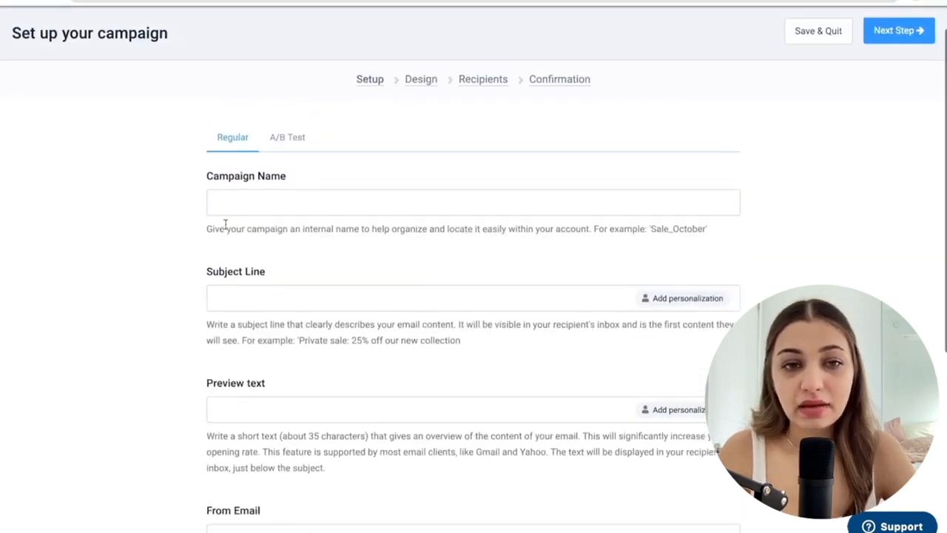
{"action": "left_click", "coordinate": [258, 205]}
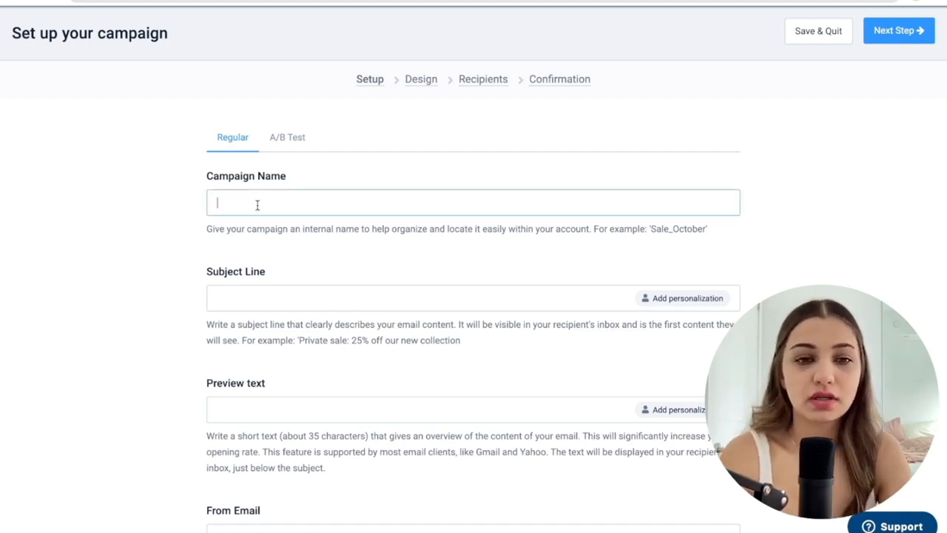
{"action": "type", "text": "Donut"}
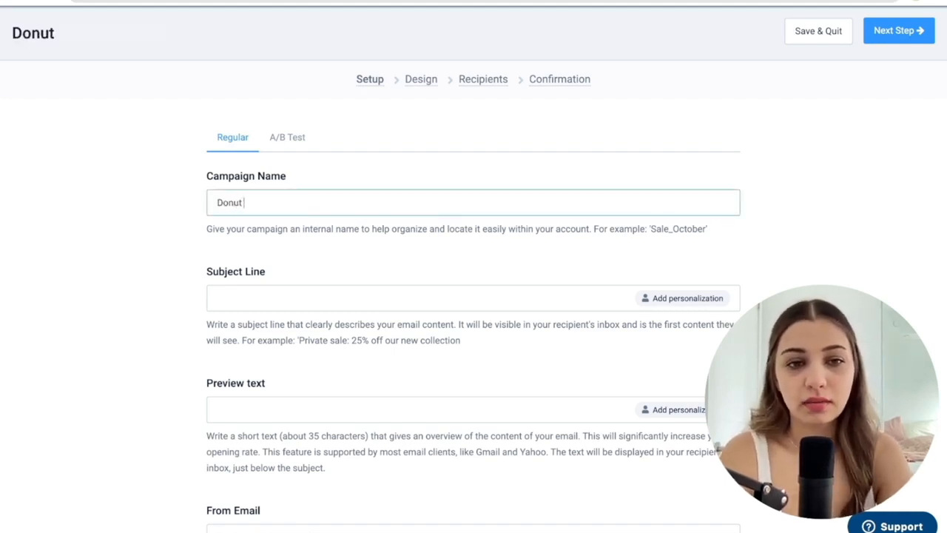
{"action": "type", "text": " Campaign - Promo1"}
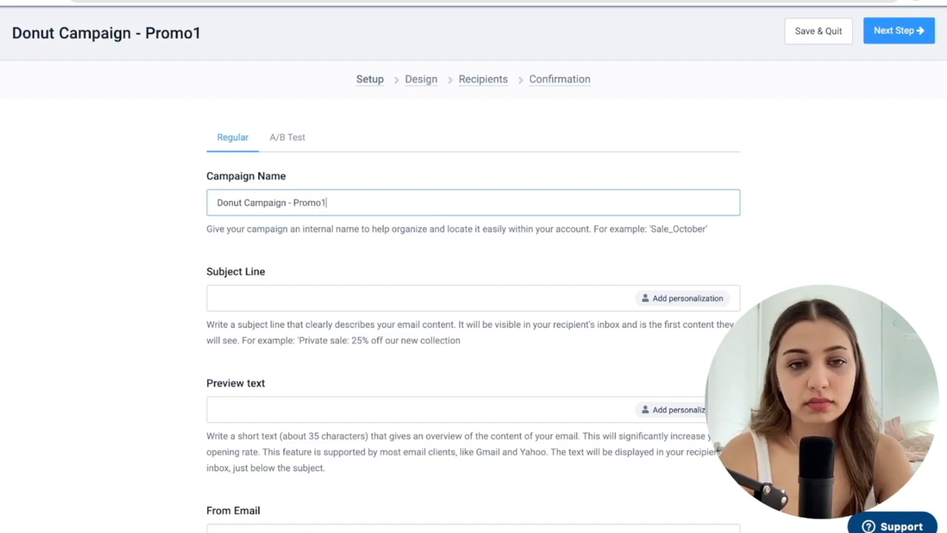
Insert the FIRSTNAME attribute as personalization in the subject line, with "Hey," as the value used when it is empty.
{"action": "scroll", "coordinate": [194, 263], "scroll_direction": "down", "scroll_amount": 1}
{"action": "key", "text": "Tab"}
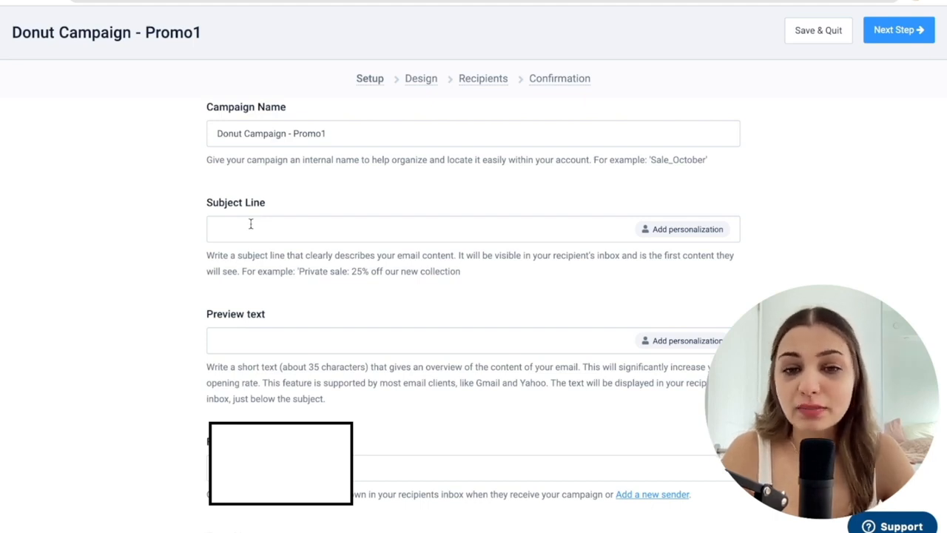
{"action": "left_click", "coordinate": [688, 232]}
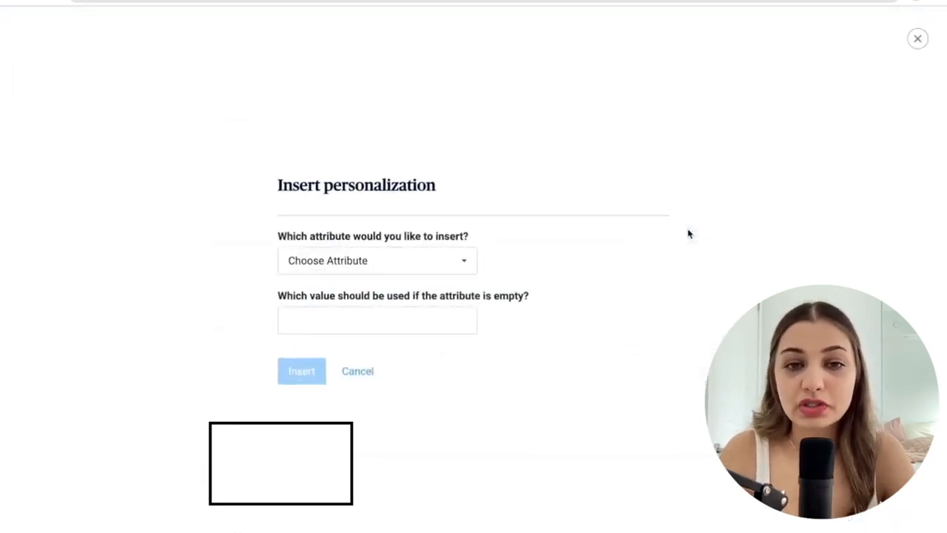
{"action": "left_click", "coordinate": [393, 265]}
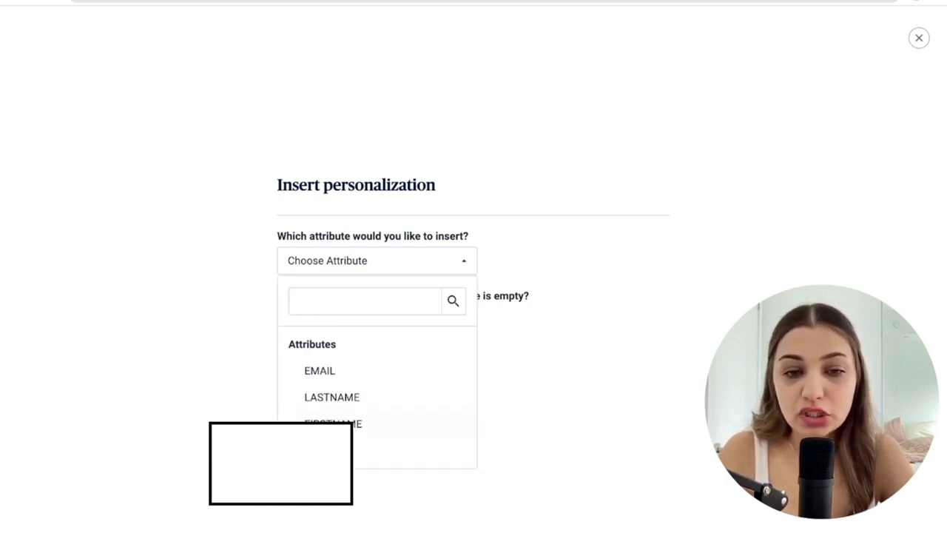
{"action": "left_click", "coordinate": [333, 423]}
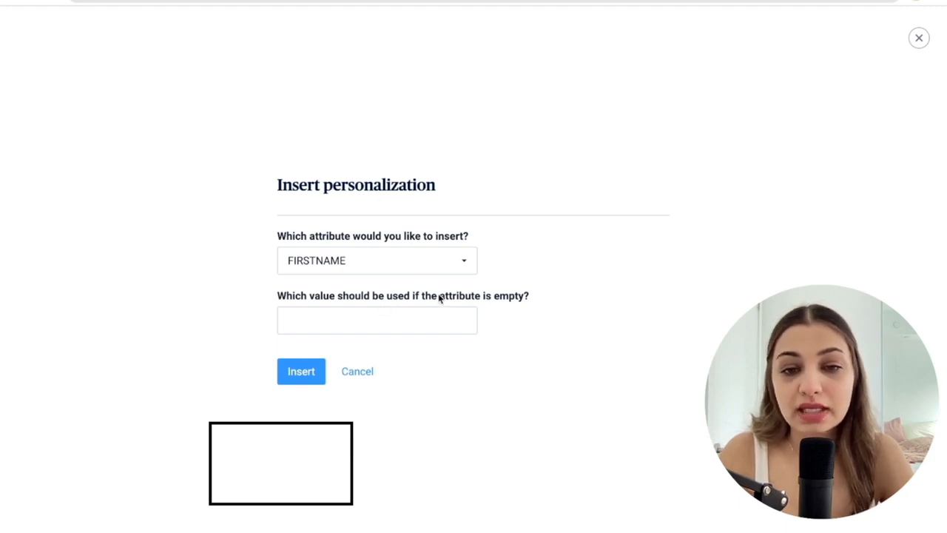
{"action": "left_click", "coordinate": [391, 318]}
{"action": "type", "text": "Hey,"}
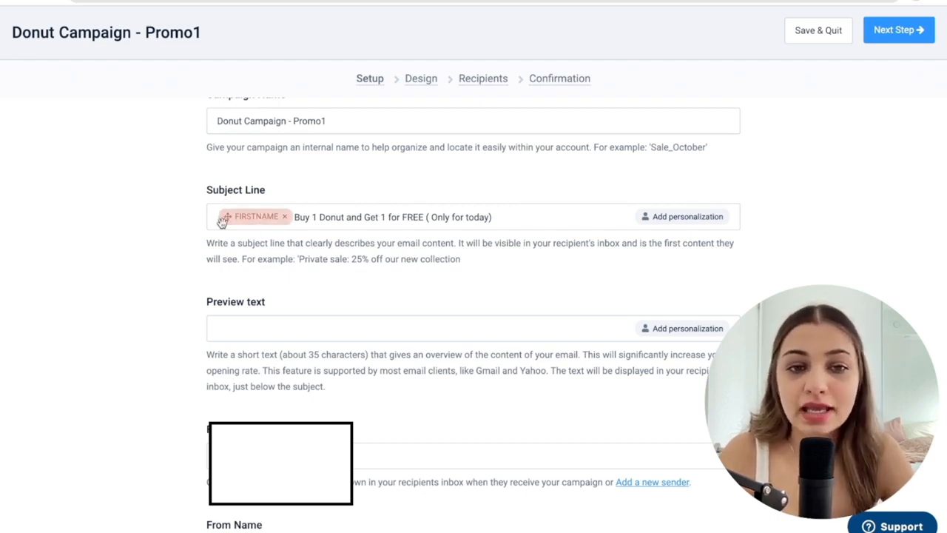
Remove the extra space inside the bracket so the subject text reads "Buy 1 Donut and Get 1 for FREE (Only for today)".
{"action": "left_click", "coordinate": [432, 222]}
{"action": "key", "text": "BackSpace"}
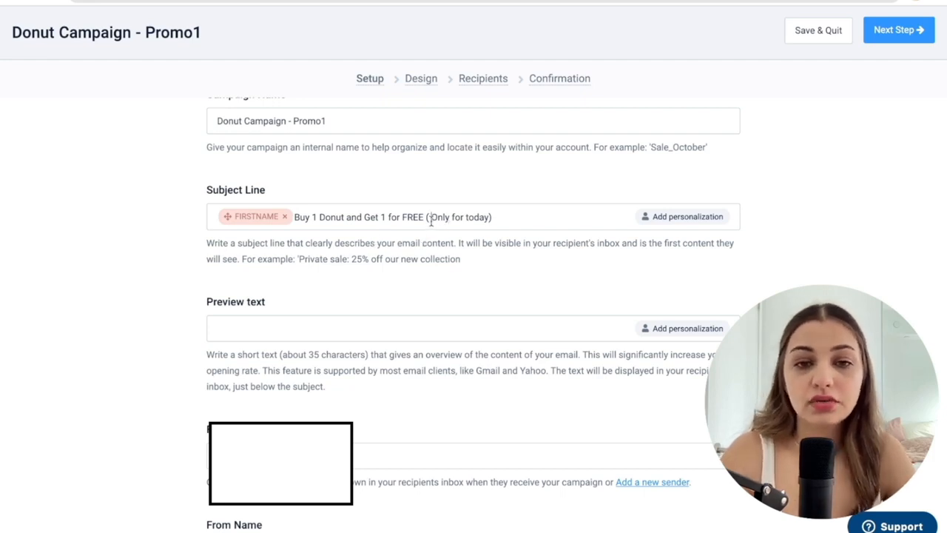
{"action": "key", "text": "BackSpace"}
{"action": "left_click", "coordinate": [427, 222]}
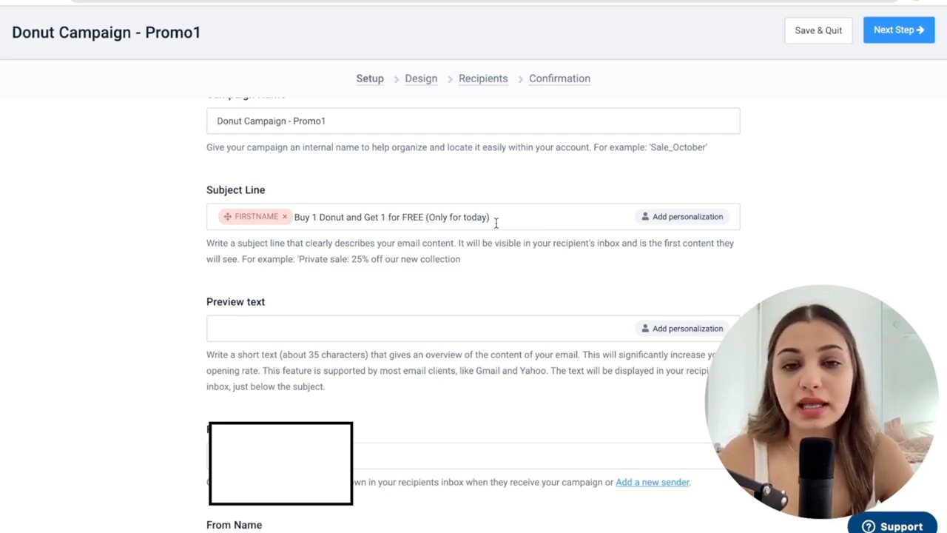
Enter the preview text "Deals just got better. Buy one and get one for FREE! Offer valid only for next 24hours".
{"action": "left_click", "coordinate": [338, 328]}
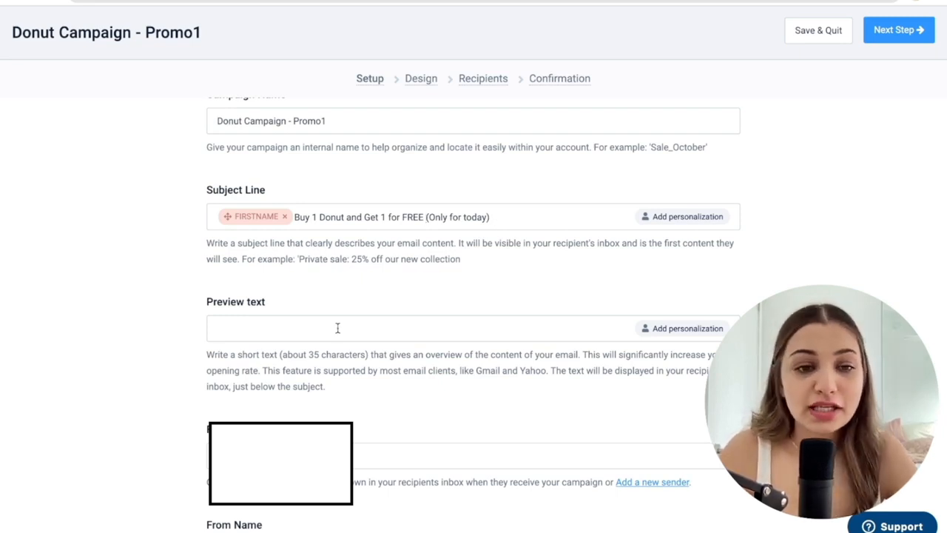
{"action": "scroll", "coordinate": [308, 353], "scroll_direction": "down", "scroll_amount": 3}
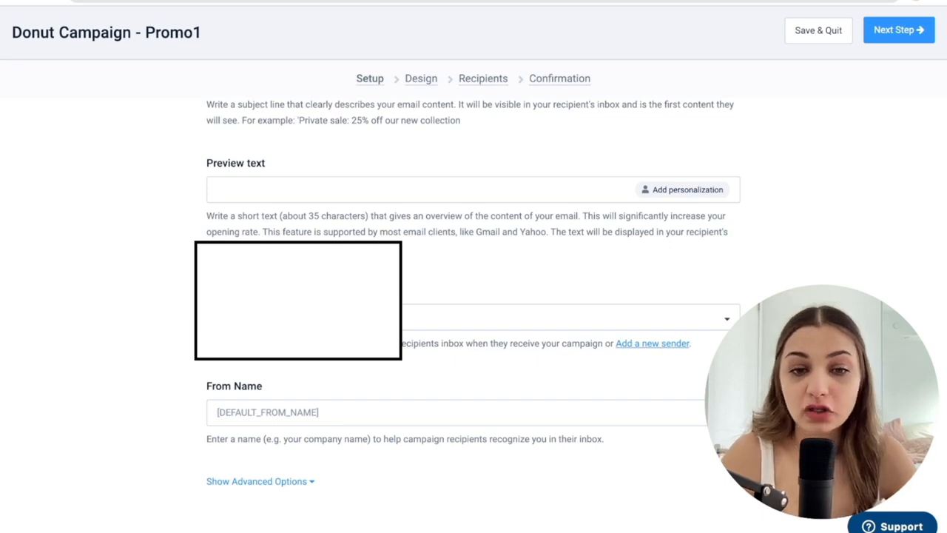
{"action": "type", "text": "Deals just got better. Buy one and get one for FREE! Offer valid only for next 24hours"}
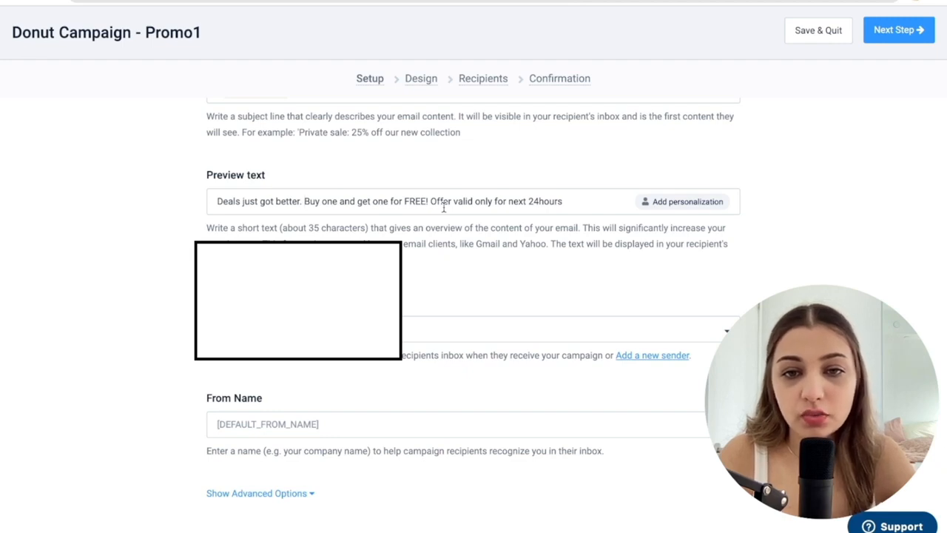
Check the sender email choice and set the From Name to "Mr. Donut".
{"action": "scroll", "coordinate": [465, 271], "scroll_direction": "down", "scroll_amount": 1}
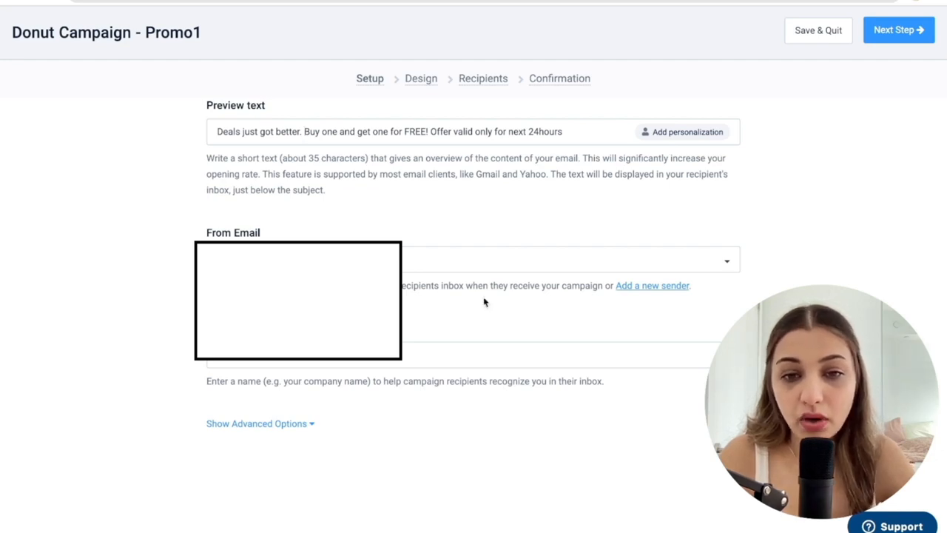
{"action": "left_click", "coordinate": [433, 266]}
{"action": "left_click", "coordinate": [433, 259]}
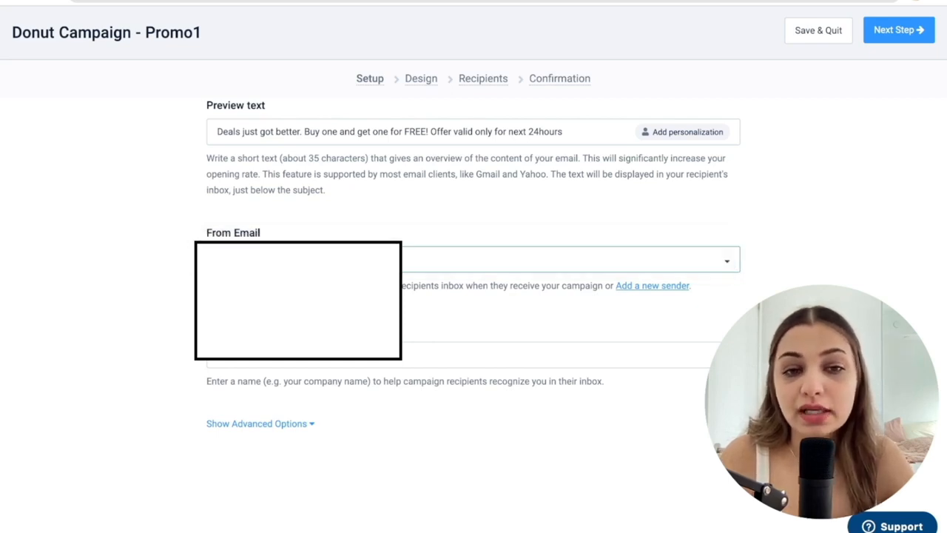
{"action": "scroll", "coordinate": [281, 274], "scroll_direction": "down", "scroll_amount": 1}
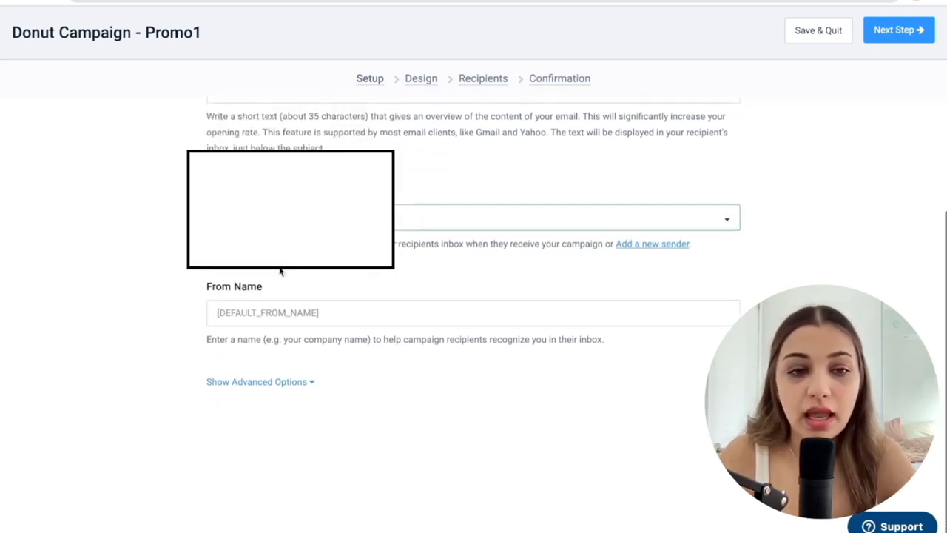
{"action": "scroll", "coordinate": [247, 333], "scroll_direction": "down", "scroll_amount": 1}
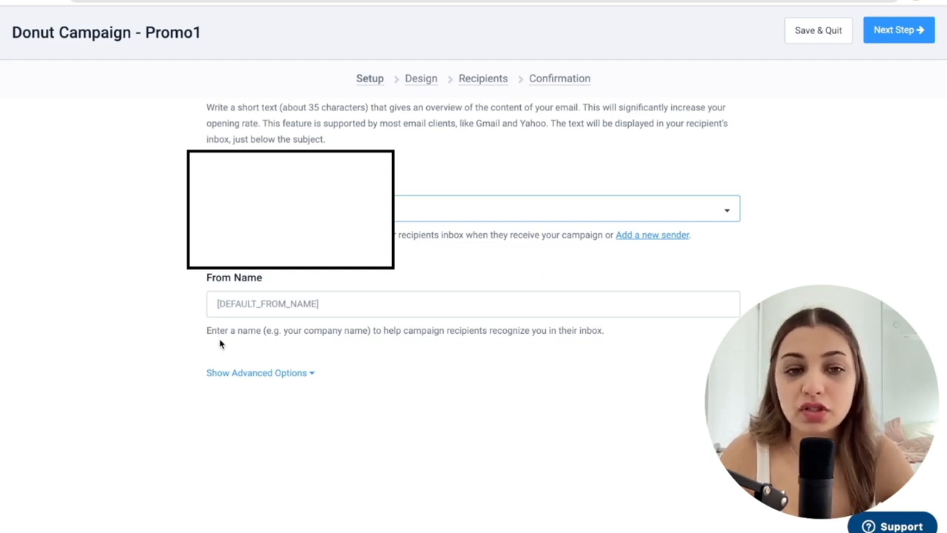
{"action": "left_click", "coordinate": [256, 307]}
{"action": "type", "text": "Mr. D"}
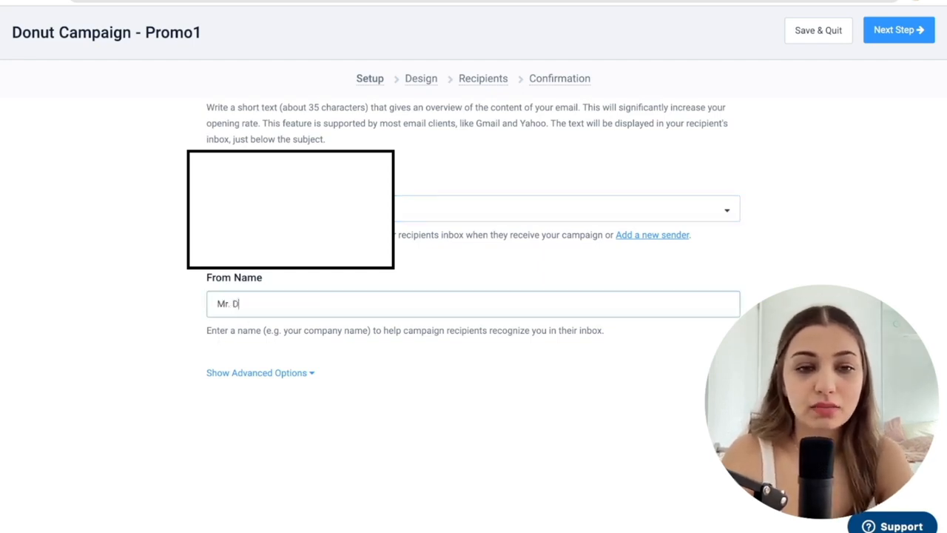
{"action": "type", "text": "onut"}
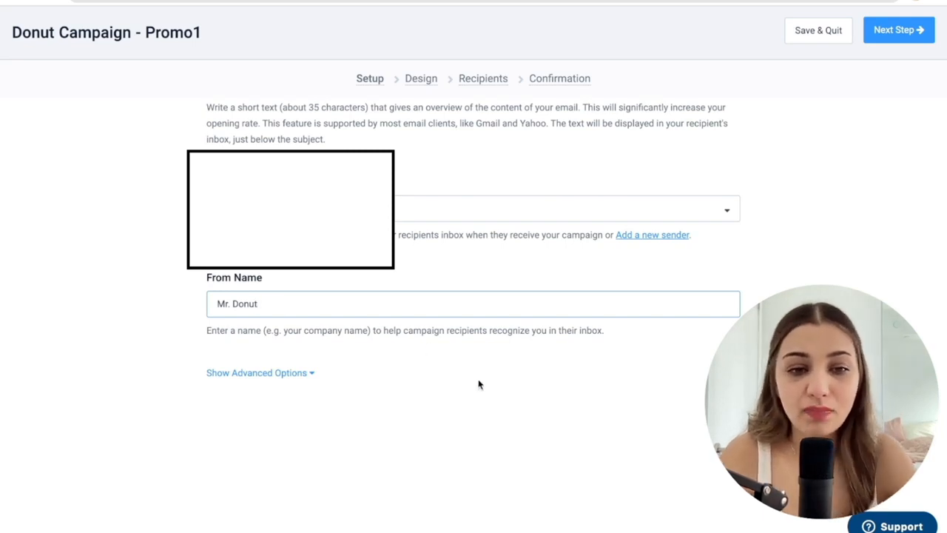
Review the advanced campaign options and continue to the Design stage.
{"action": "left_click", "coordinate": [303, 391]}
{"action": "scroll", "coordinate": [302, 392], "scroll_direction": "down", "scroll_amount": 3}
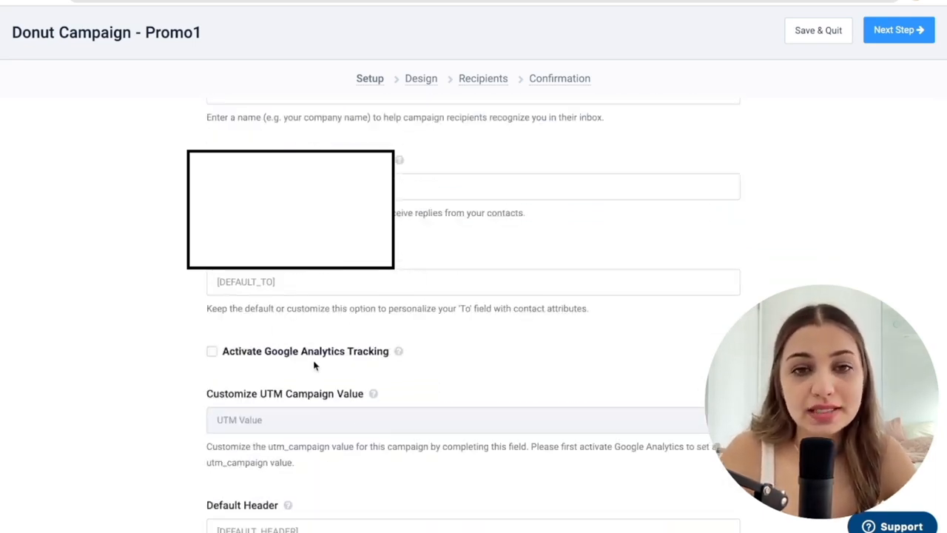
{"action": "scroll", "coordinate": [314, 365], "scroll_direction": "down", "scroll_amount": 6}
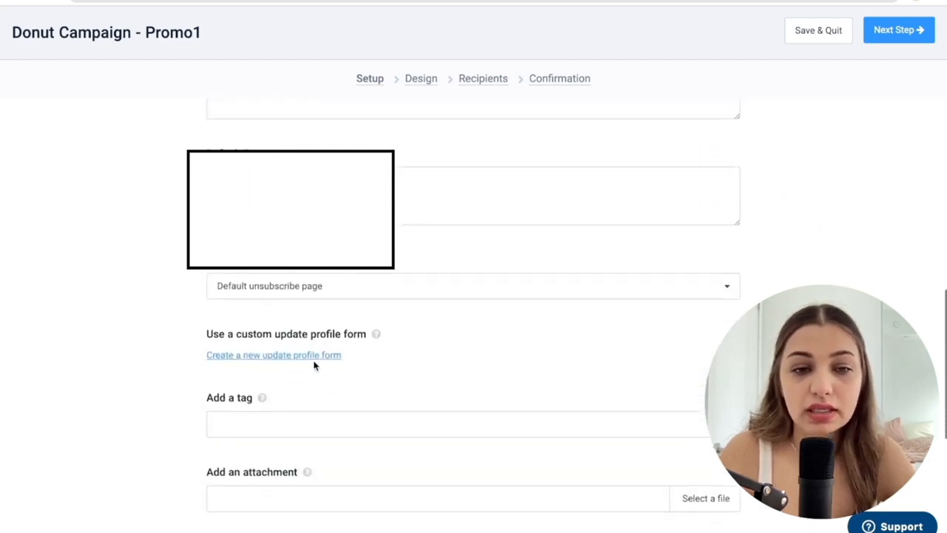
{"action": "scroll", "coordinate": [314, 365], "scroll_direction": "down", "scroll_amount": 5}
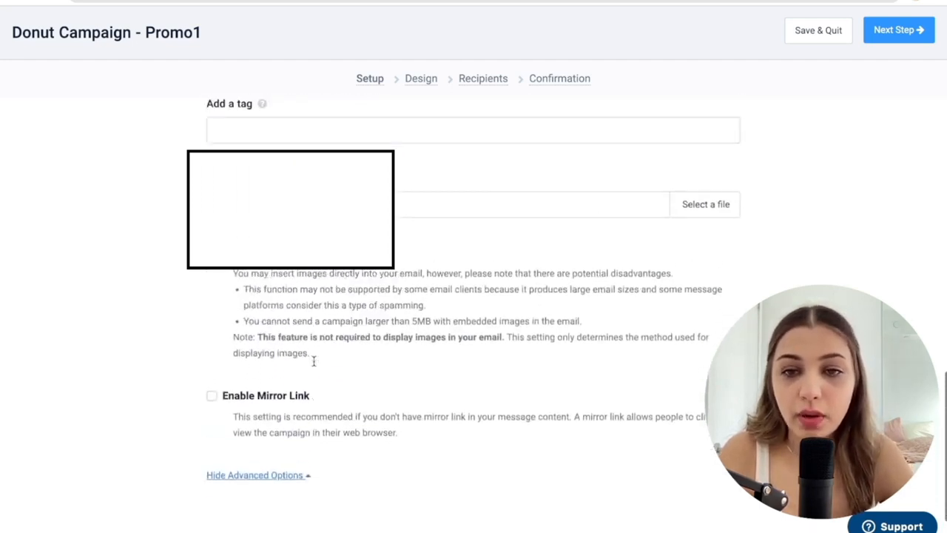
{"action": "scroll", "coordinate": [314, 362], "scroll_direction": "up", "scroll_amount": 10}
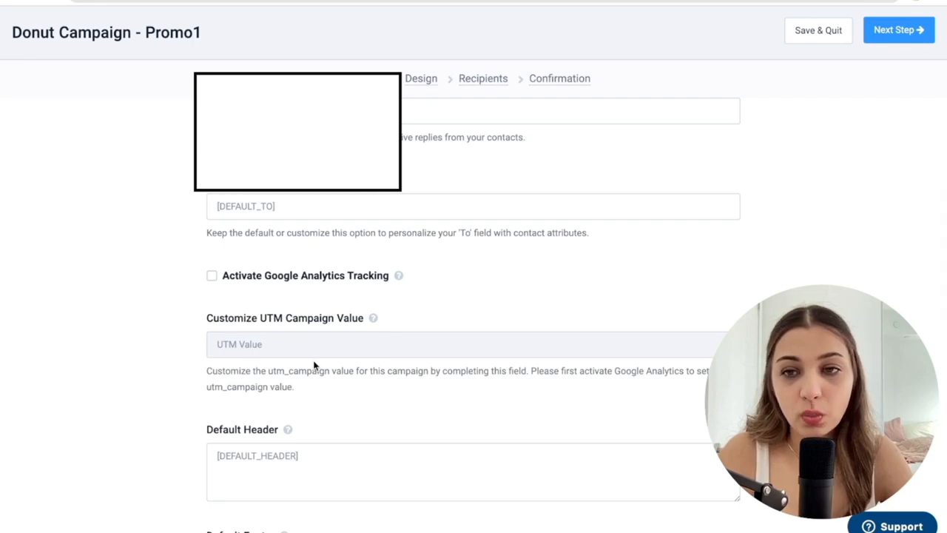
{"action": "scroll", "coordinate": [314, 365], "scroll_direction": "up", "scroll_amount": 3}
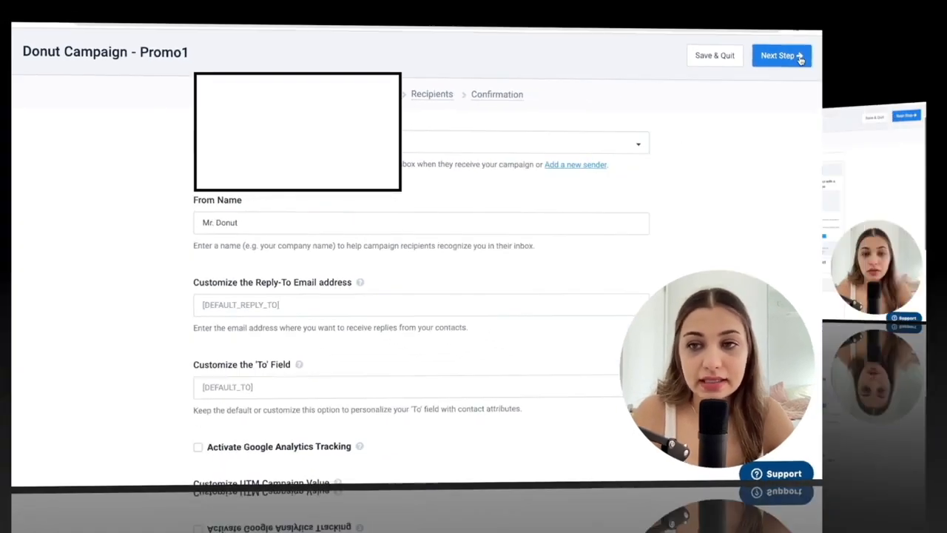
{"action": "left_click", "coordinate": [800, 58]}
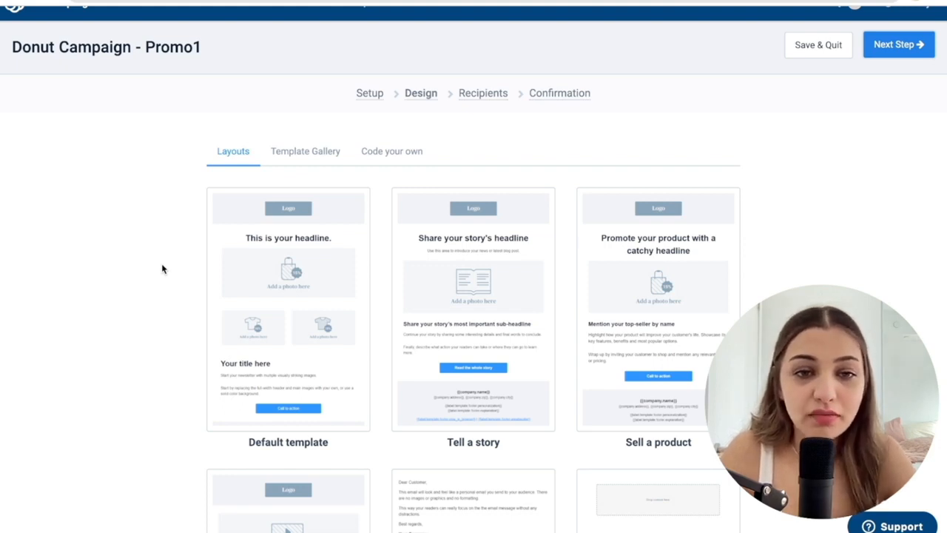
Examine the design choices: the basic layouts, the template gallery and the code-your-own editors.
{"action": "scroll", "coordinate": [163, 269], "scroll_direction": "down", "scroll_amount": 5}
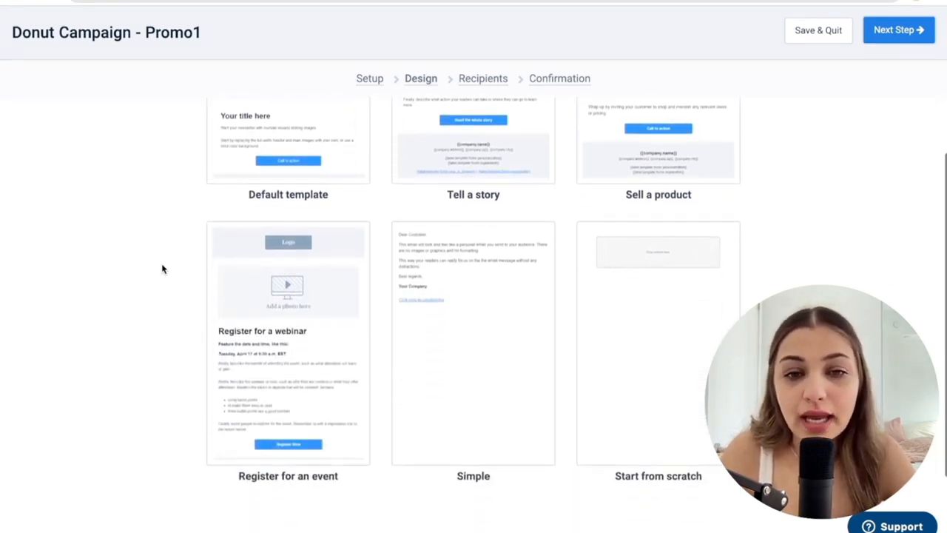
{"action": "scroll", "coordinate": [571, 321], "scroll_direction": "up", "scroll_amount": 4}
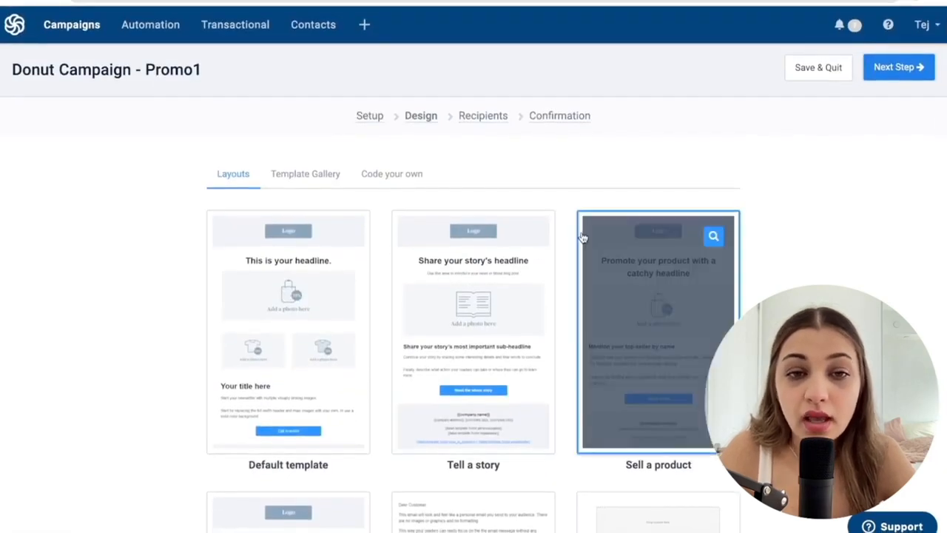
{"action": "left_click", "coordinate": [322, 179]}
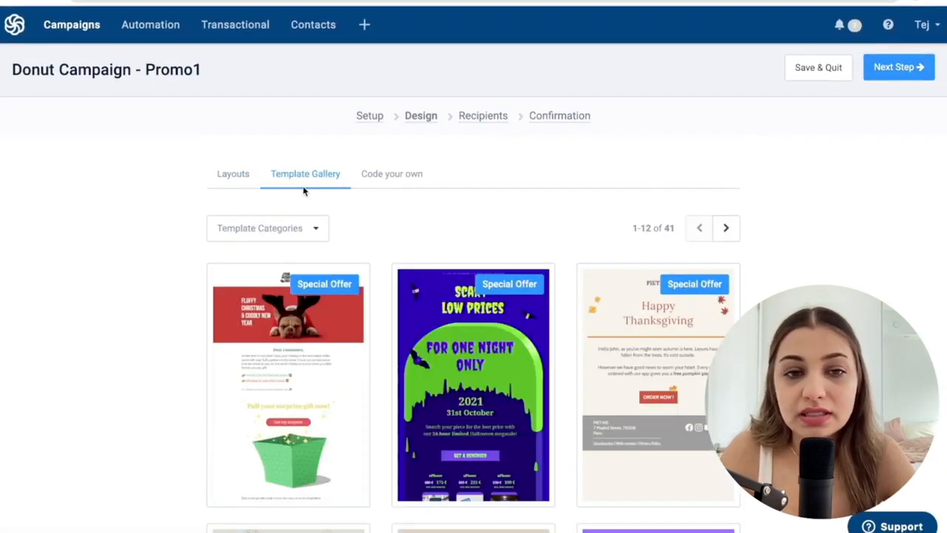
{"action": "scroll", "coordinate": [481, 211], "scroll_direction": "down", "scroll_amount": 4}
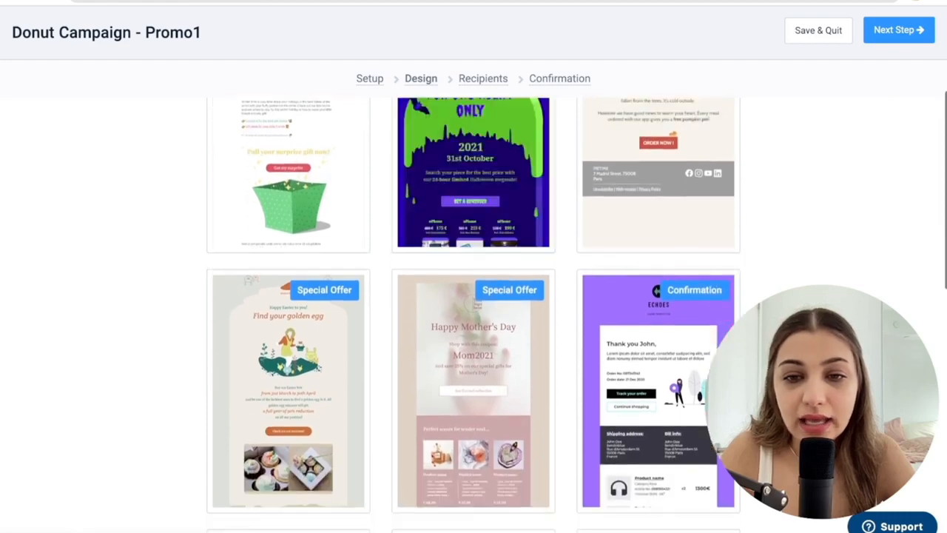
{"action": "scroll", "coordinate": [473, 311], "scroll_direction": "down", "scroll_amount": 3}
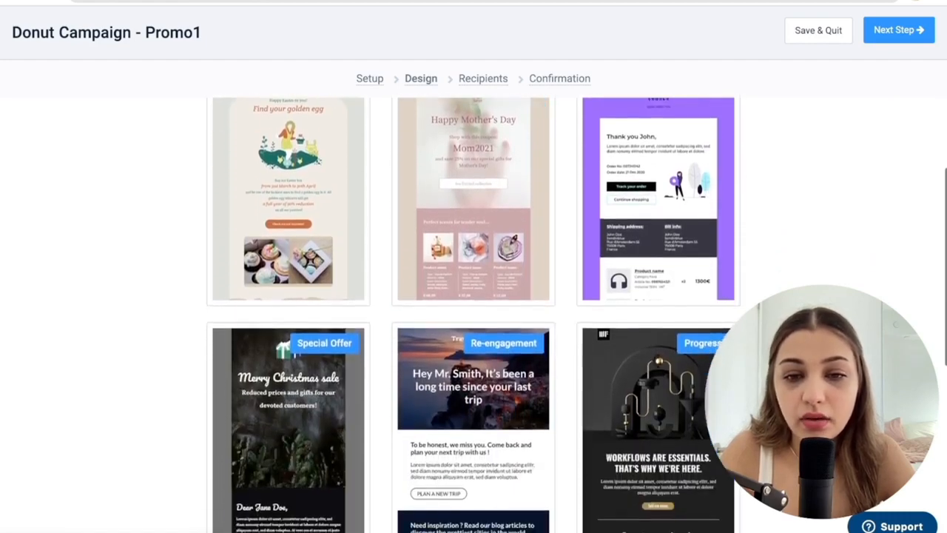
{"action": "scroll", "coordinate": [474, 311], "scroll_direction": "down", "scroll_amount": 3}
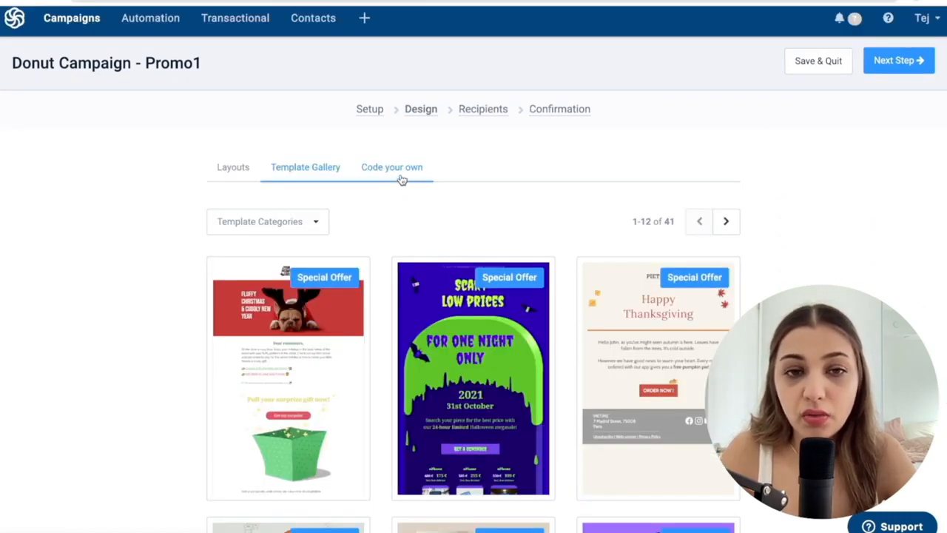
{"action": "left_click", "coordinate": [400, 172]}
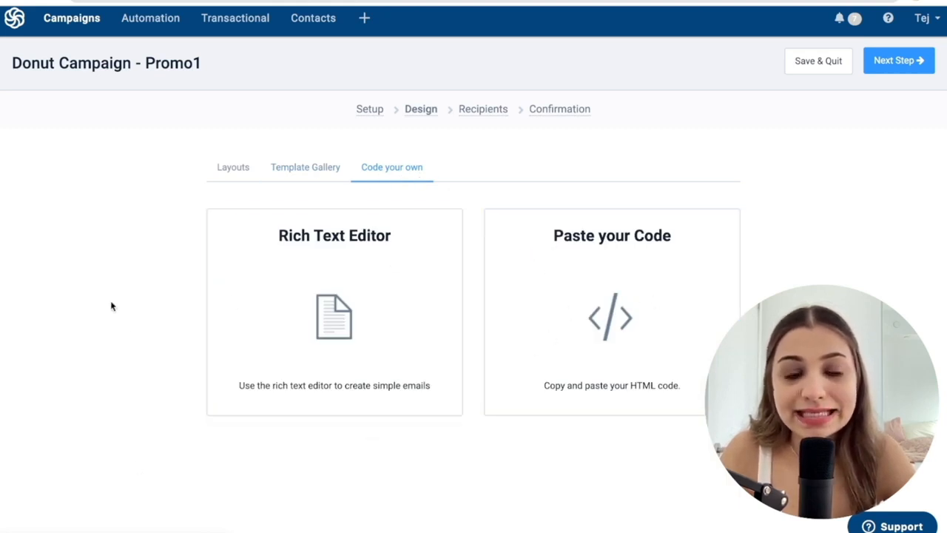
Preview the Easter template "Find your golden egg" from the template gallery.
{"action": "left_click", "coordinate": [319, 167]}
{"action": "scroll", "coordinate": [355, 193], "scroll_direction": "down", "scroll_amount": 5}
{"action": "left_click", "coordinate": [344, 195]}
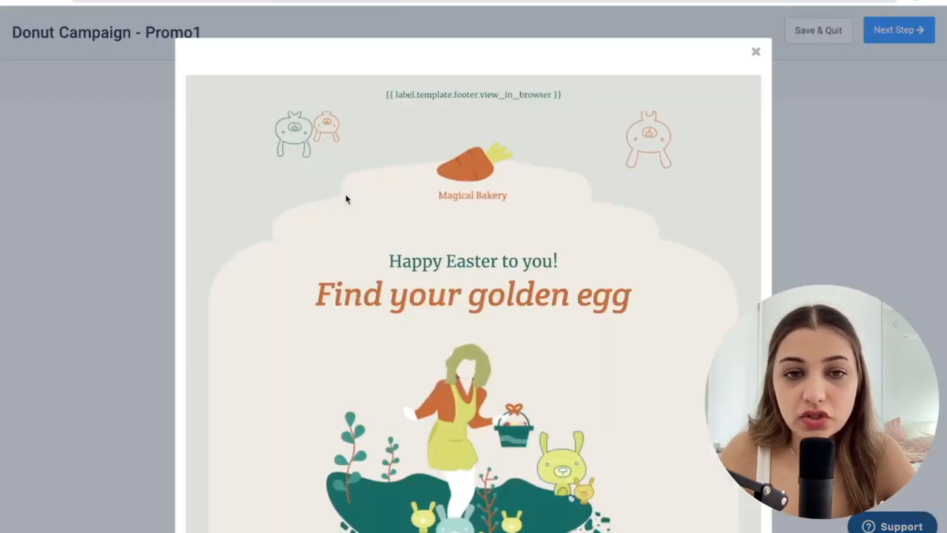
Look through the full Easter template preview down to its footer, and close the preview.
{"action": "scroll", "coordinate": [437, 228], "scroll_direction": "down", "scroll_amount": 8}
{"action": "scroll", "coordinate": [437, 225], "scroll_direction": "down", "scroll_amount": 4}
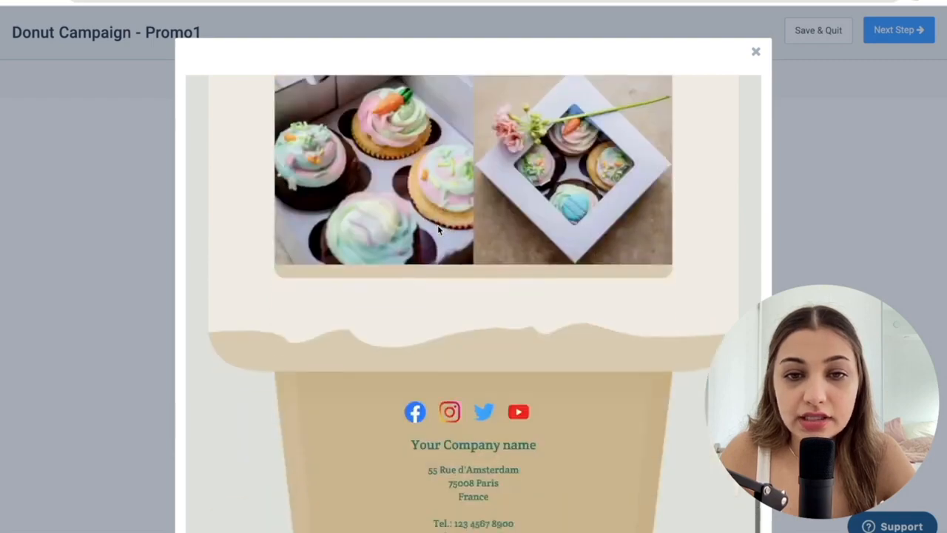
{"action": "scroll", "coordinate": [437, 225], "scroll_direction": "up", "scroll_amount": 8}
{"action": "left_click", "coordinate": [756, 52]}
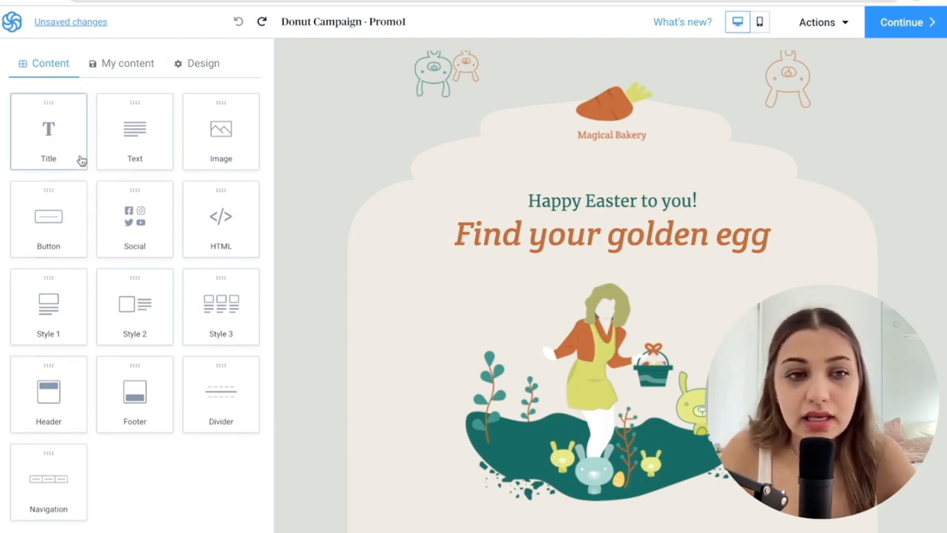
Insert a Title block between the "Find your golden egg" heading and the illustration.
{"action": "left_click_drag", "start_coordinate": [80, 158], "coordinate": [535, 271]}
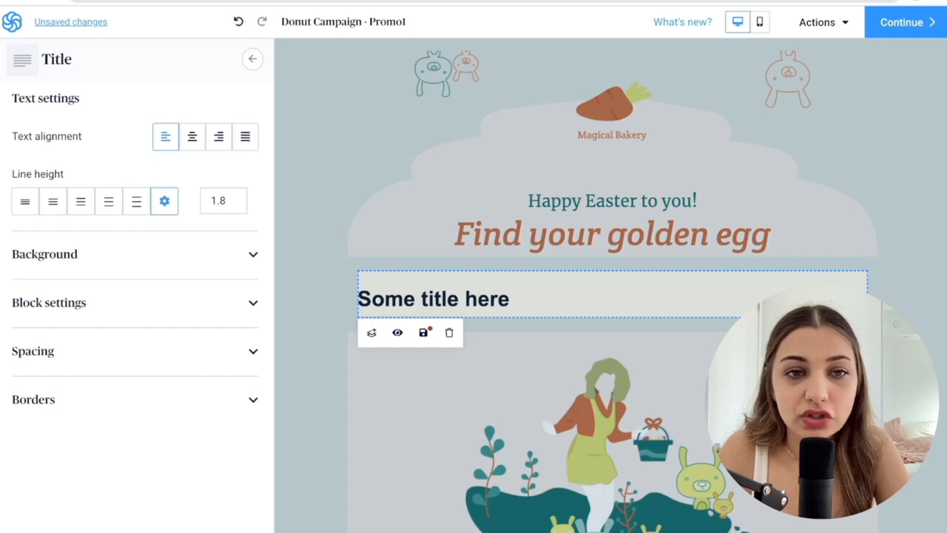
{"action": "left_click", "coordinate": [248, 57]}
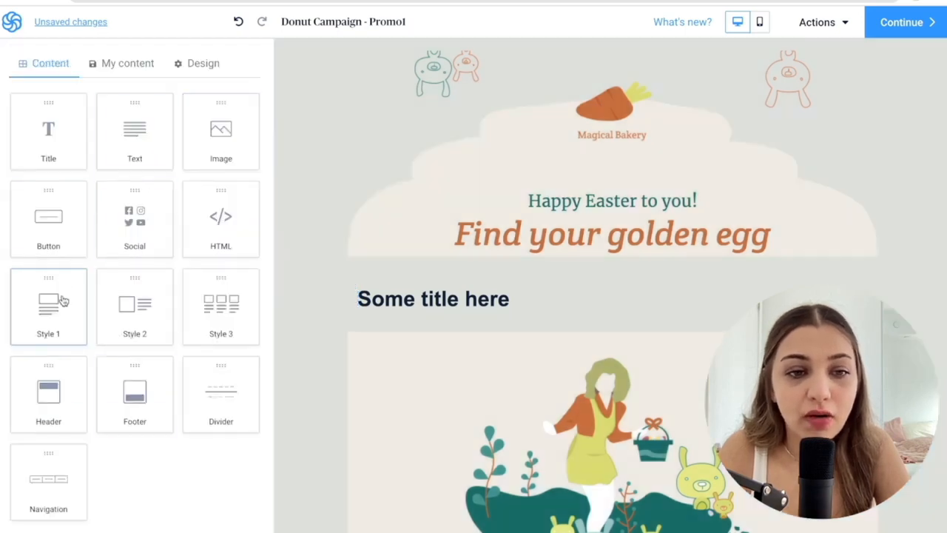
Examine the email's global design settings, including template background, body width and the text appearance of headings and links.
{"action": "left_click", "coordinate": [184, 64]}
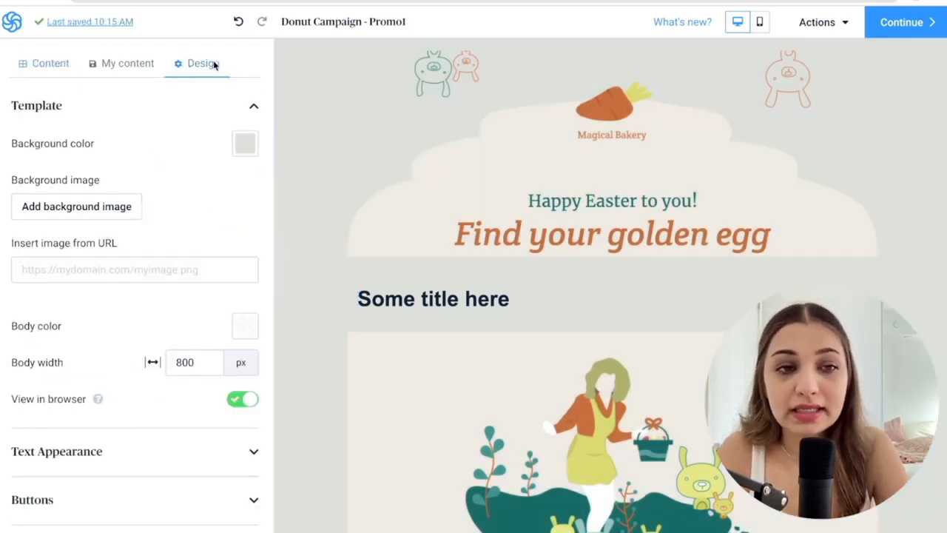
{"action": "scroll", "coordinate": [163, 110], "scroll_direction": "down", "scroll_amount": 2}
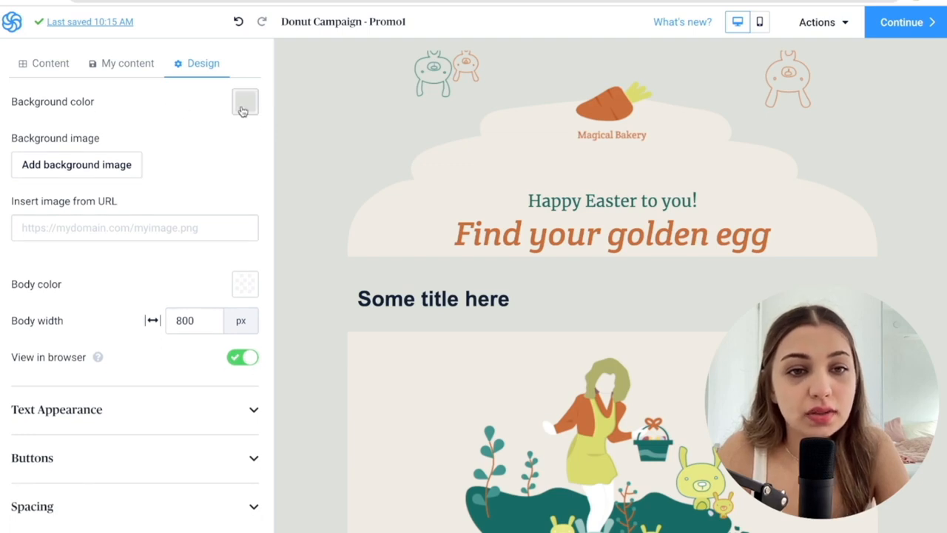
{"action": "scroll", "coordinate": [205, 173], "scroll_direction": "down", "scroll_amount": 1}
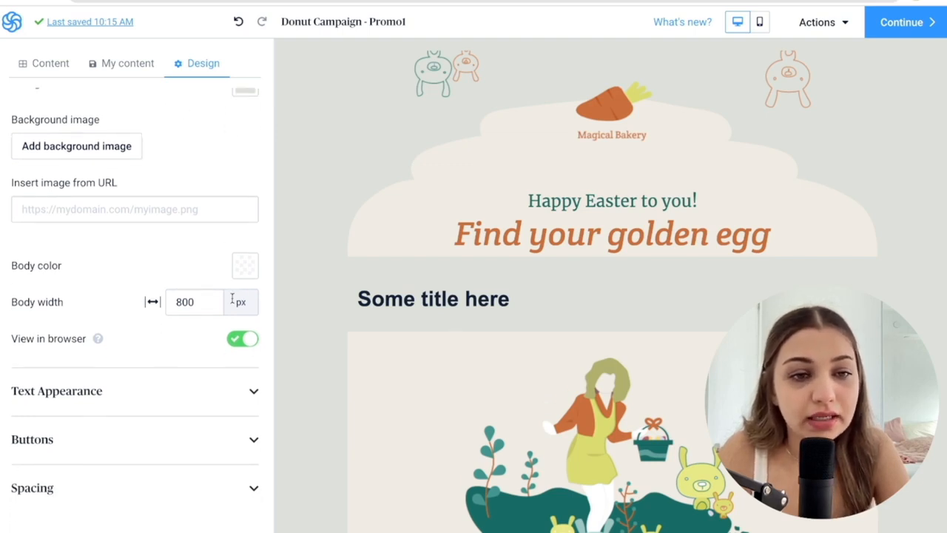
{"action": "left_click", "coordinate": [137, 384]}
{"action": "scroll", "coordinate": [100, 468], "scroll_direction": "down", "scroll_amount": 10}
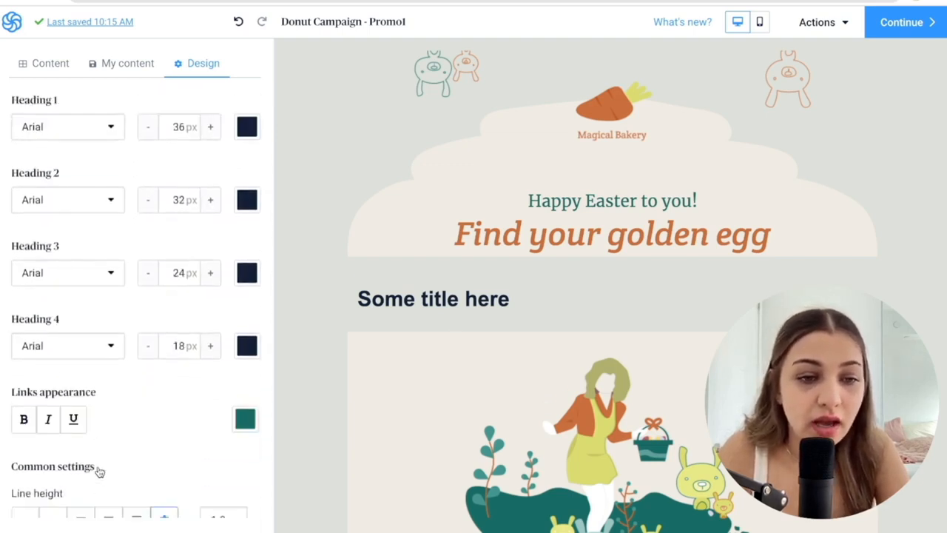
{"action": "scroll", "coordinate": [102, 469], "scroll_direction": "up", "scroll_amount": 5}
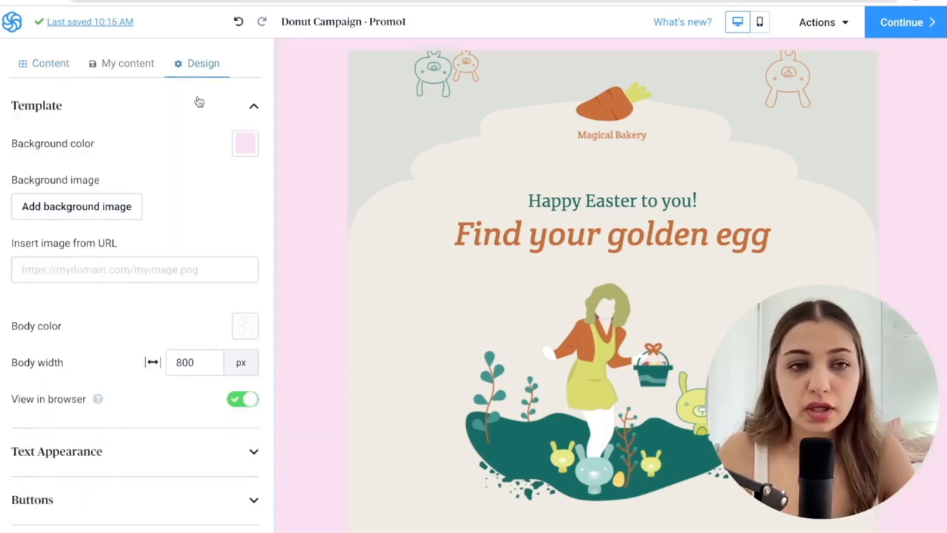
Change the template's background color to pale cream and check the content library for a background image.
{"action": "left_click", "coordinate": [245, 148]}
{"action": "left_click_drag", "start_coordinate": [280, 274], "coordinate": [284, 275]}
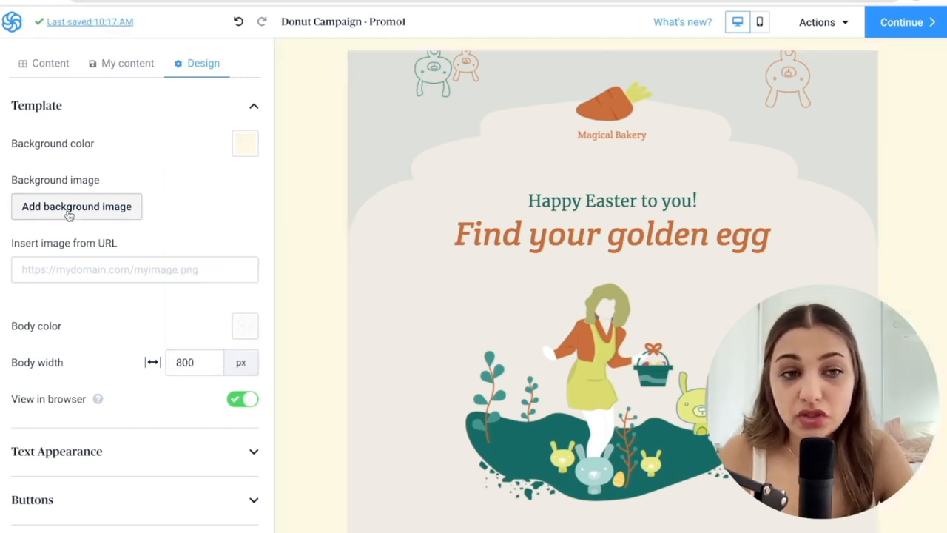
{"action": "left_click", "coordinate": [93, 215]}
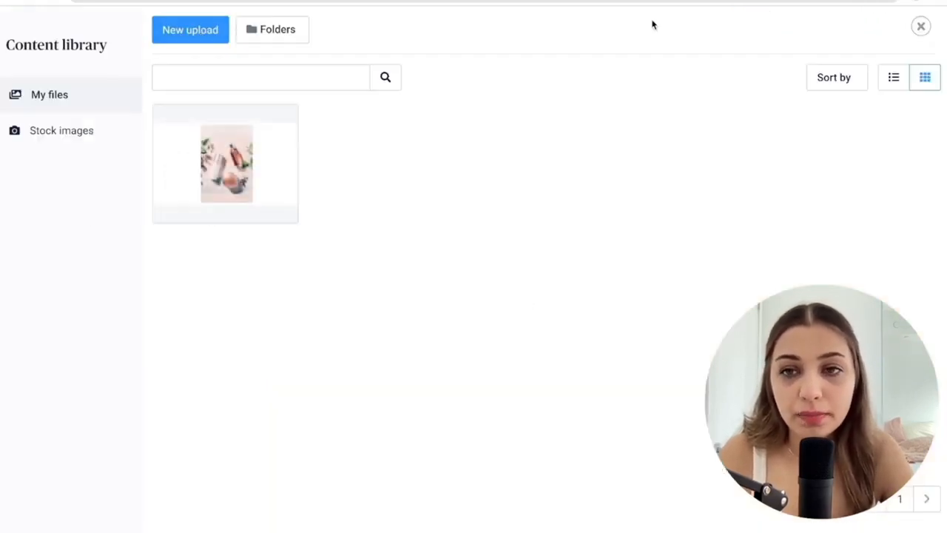
{"action": "left_click", "coordinate": [921, 28]}
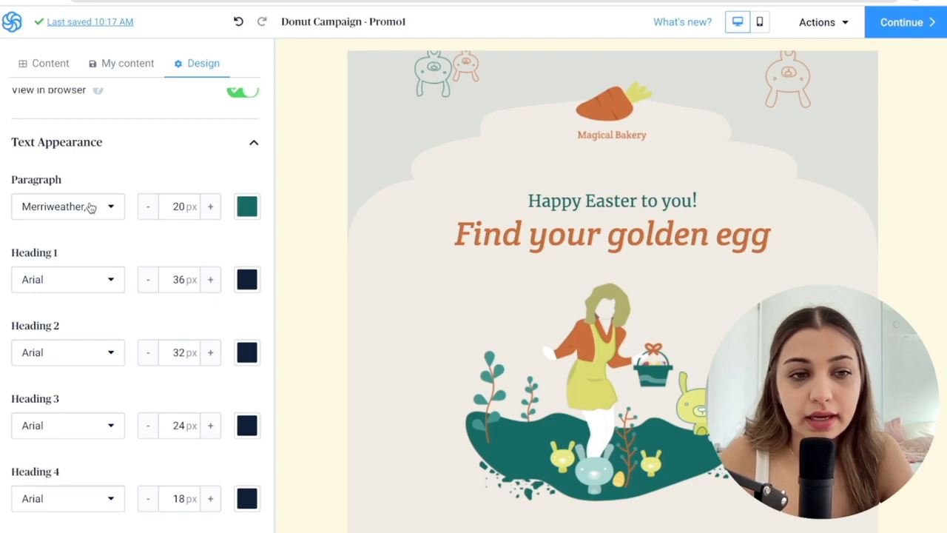
Add the Google font Fredoka One to the font list and apply it to the paragraph text.
{"action": "left_click", "coordinate": [89, 207]}
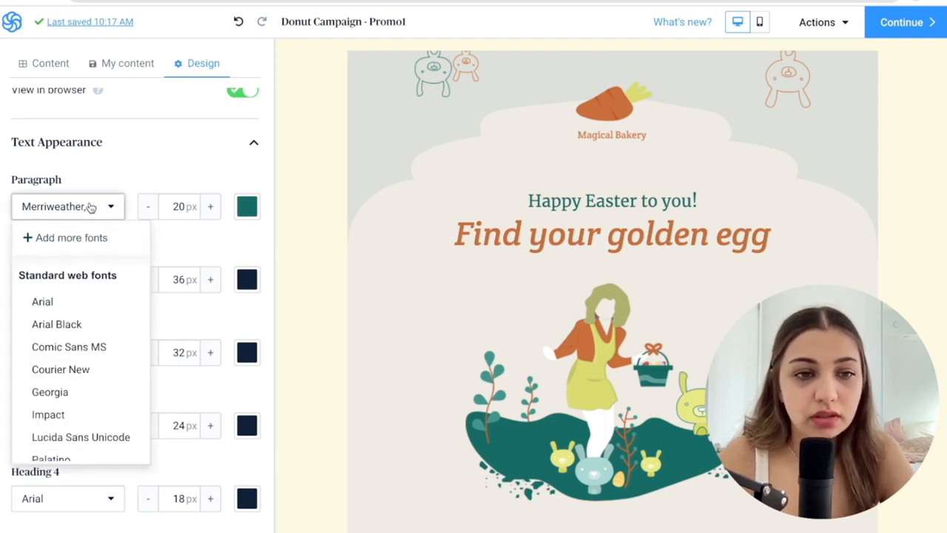
{"action": "scroll", "coordinate": [81, 348], "scroll_direction": "down", "scroll_amount": 3}
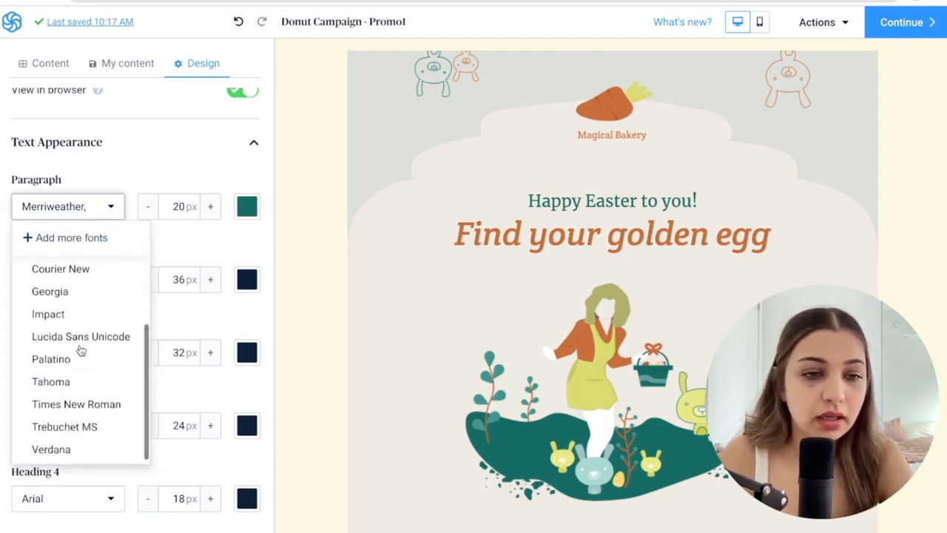
{"action": "scroll", "coordinate": [80, 348], "scroll_direction": "up", "scroll_amount": 3}
{"action": "scroll", "coordinate": [80, 343], "scroll_direction": "down", "scroll_amount": 2}
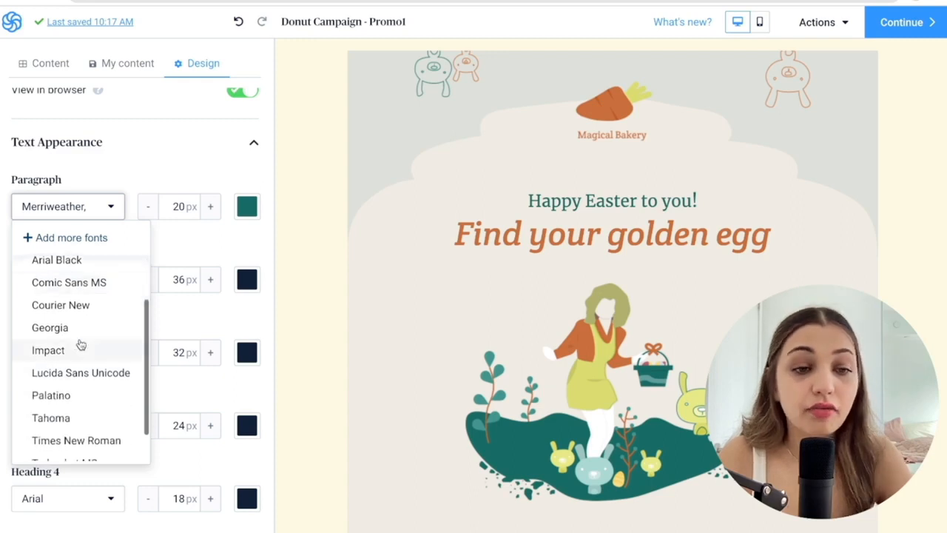
{"action": "scroll", "coordinate": [80, 345], "scroll_direction": "up", "scroll_amount": 2}
{"action": "left_click", "coordinate": [44, 237]}
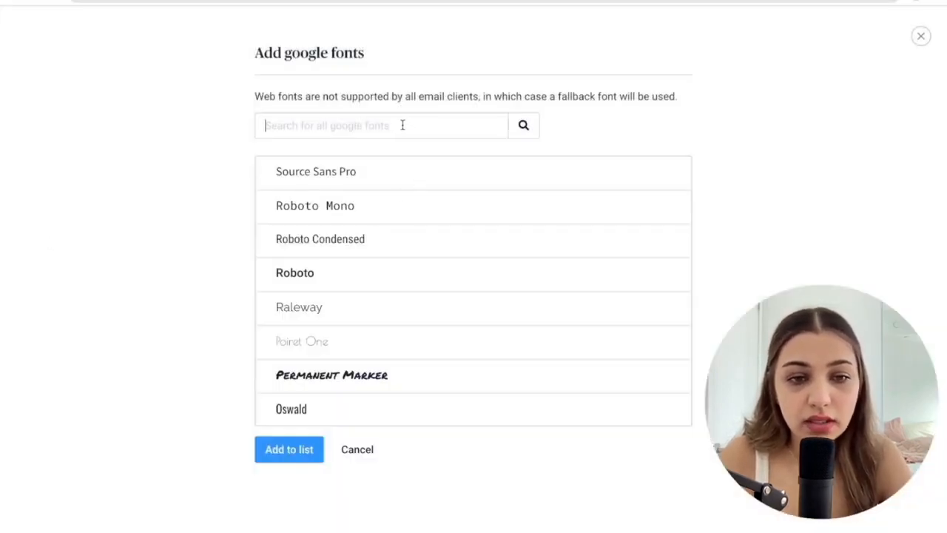
{"action": "type", "text": "fredoka"}
{"action": "left_click", "coordinate": [331, 178]}
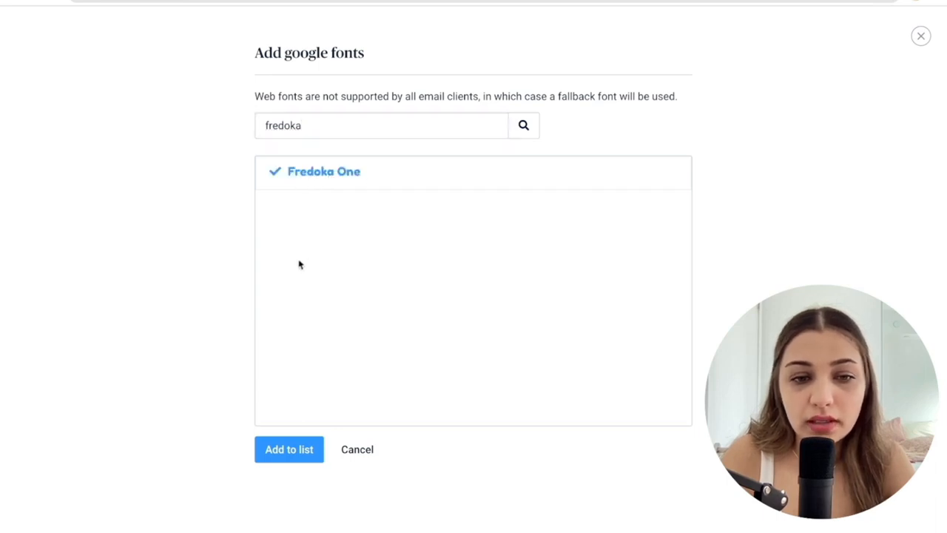
{"action": "left_click", "coordinate": [291, 452]}
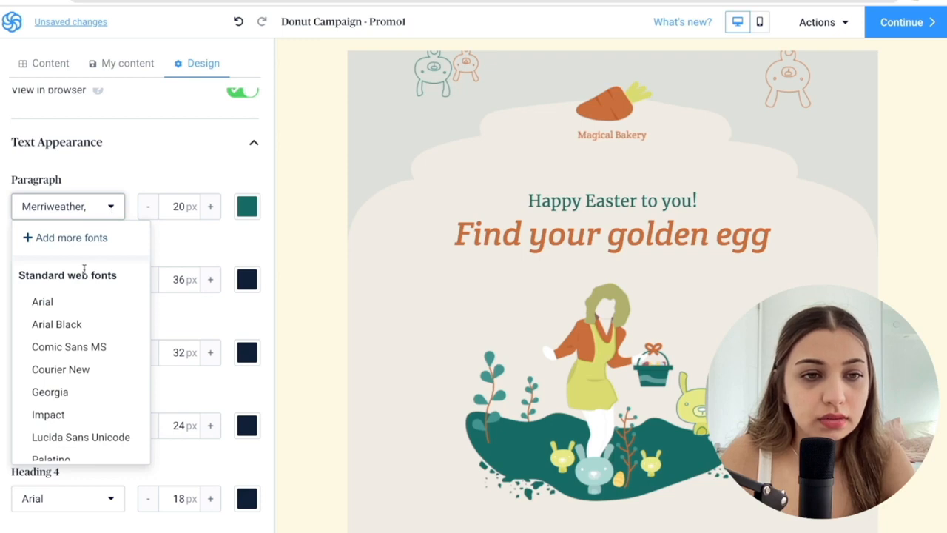
{"action": "scroll", "coordinate": [80, 320], "scroll_direction": "down", "scroll_amount": 3}
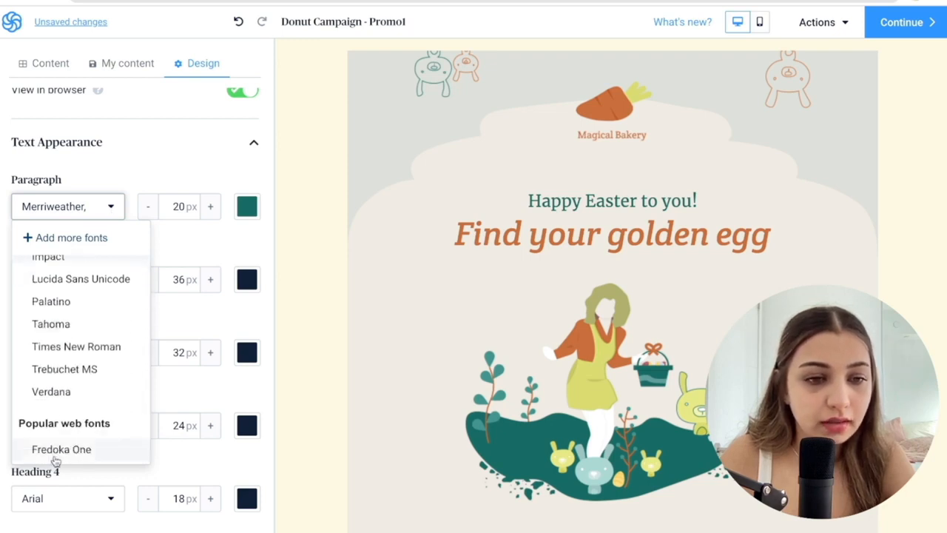
{"action": "left_click", "coordinate": [55, 452]}
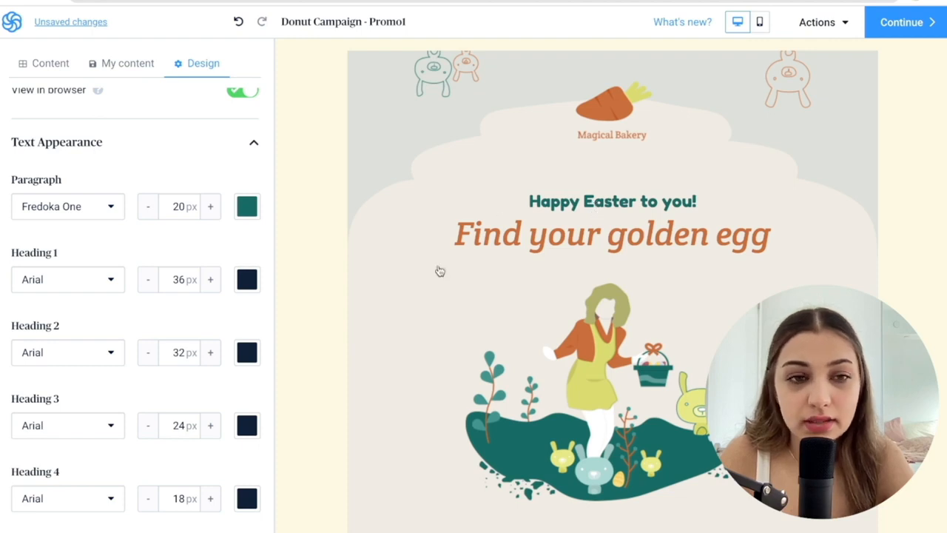
Delete the "Magical Bakery" carrot logo block from the header.
{"action": "left_click", "coordinate": [590, 96]}
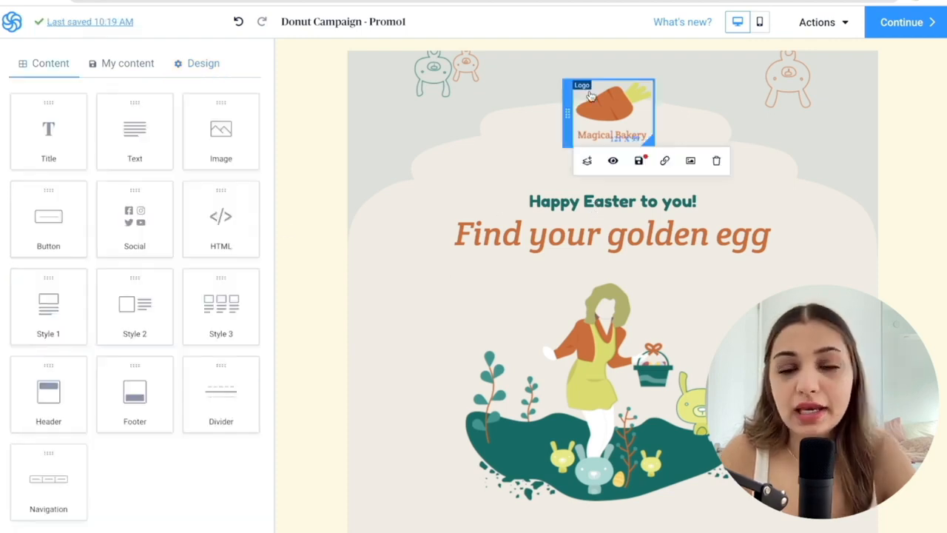
{"action": "left_click", "coordinate": [717, 163]}
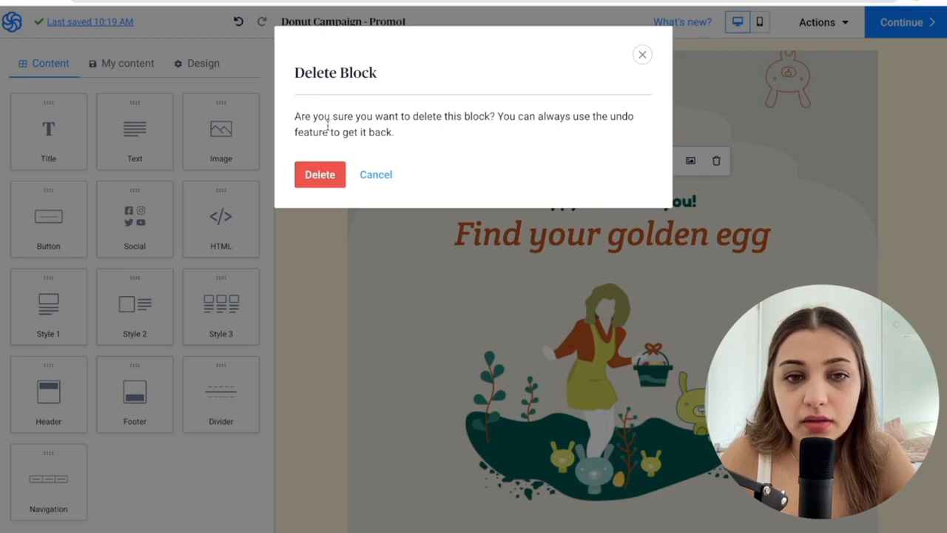
{"action": "left_click", "coordinate": [324, 178]}
Try the full-width background type on the header section and return it to body width.
{"action": "left_click", "coordinate": [445, 74]}
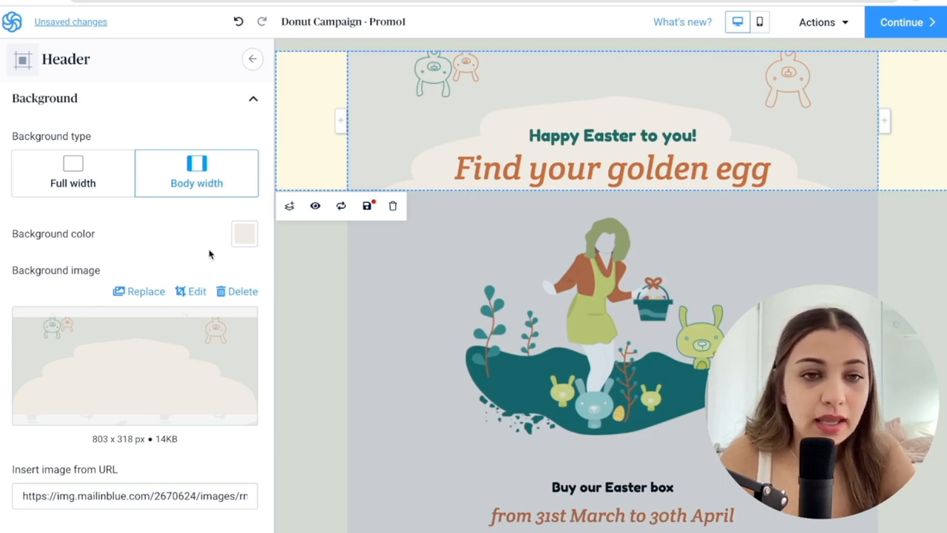
{"action": "scroll", "coordinate": [209, 254], "scroll_direction": "down", "scroll_amount": 1}
{"action": "scroll", "coordinate": [207, 250], "scroll_direction": "up", "scroll_amount": 1}
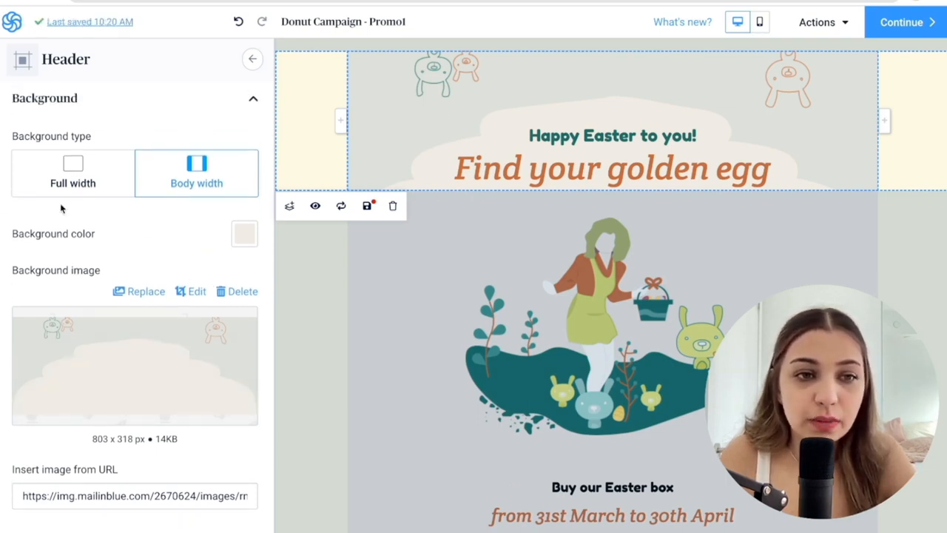
{"action": "left_click", "coordinate": [81, 171]}
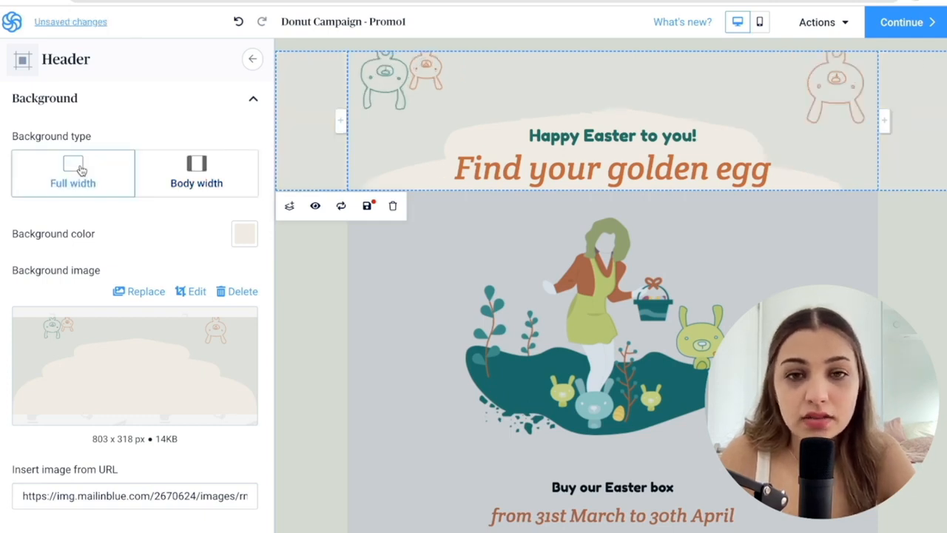
{"action": "left_click", "coordinate": [211, 172]}
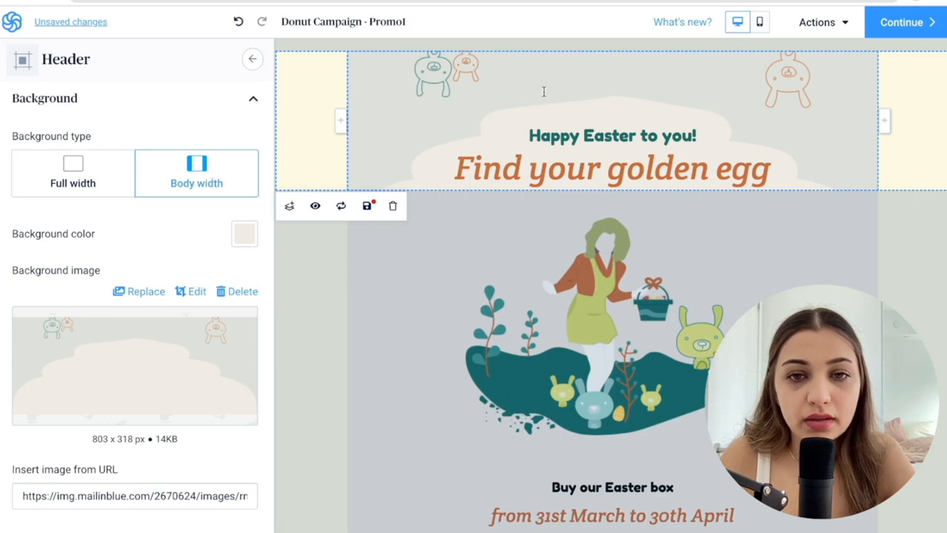
Delete the header's background image and set its background color to light pink FCDCE3.
{"action": "scroll", "coordinate": [184, 237], "scroll_direction": "down", "scroll_amount": 1}
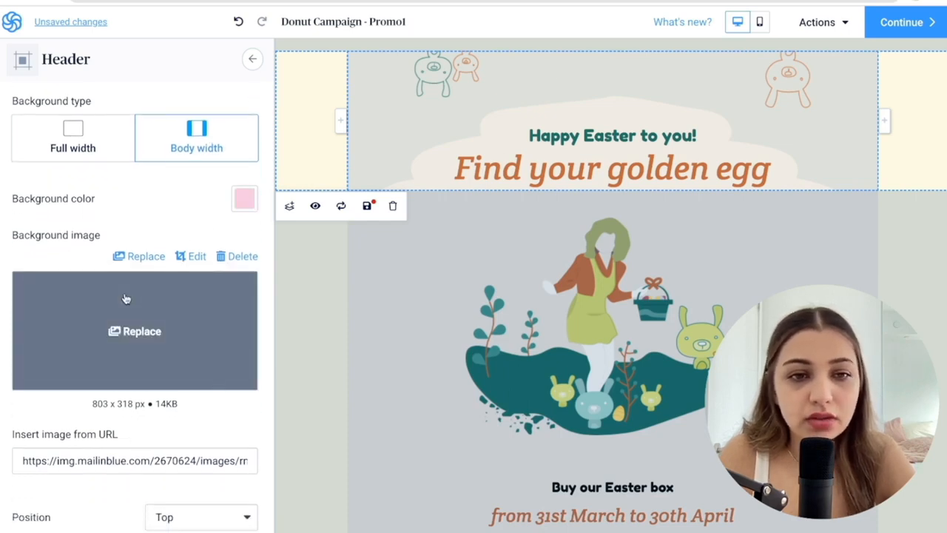
{"action": "left_click", "coordinate": [236, 256]}
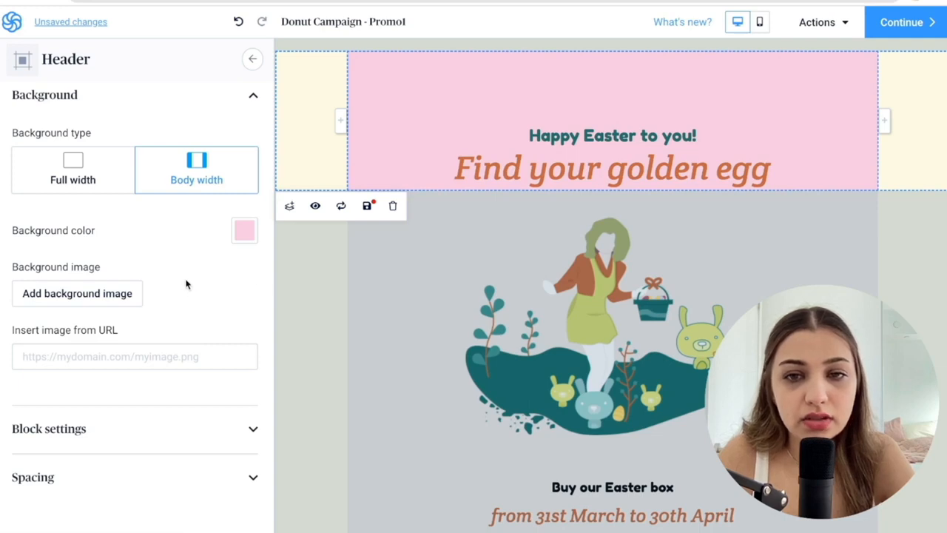
{"action": "left_click", "coordinate": [243, 237]}
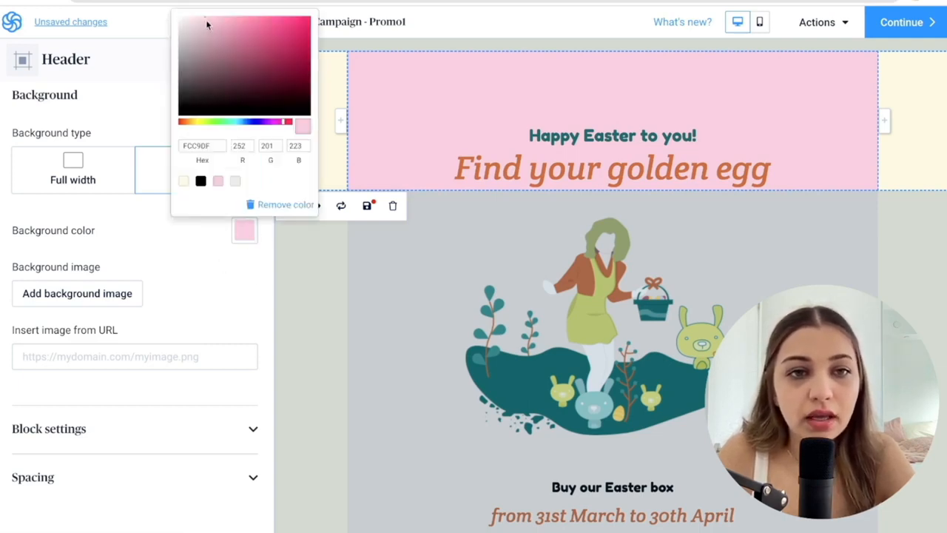
{"action": "left_click_drag", "start_coordinate": [206, 24], "coordinate": [197, 21]}
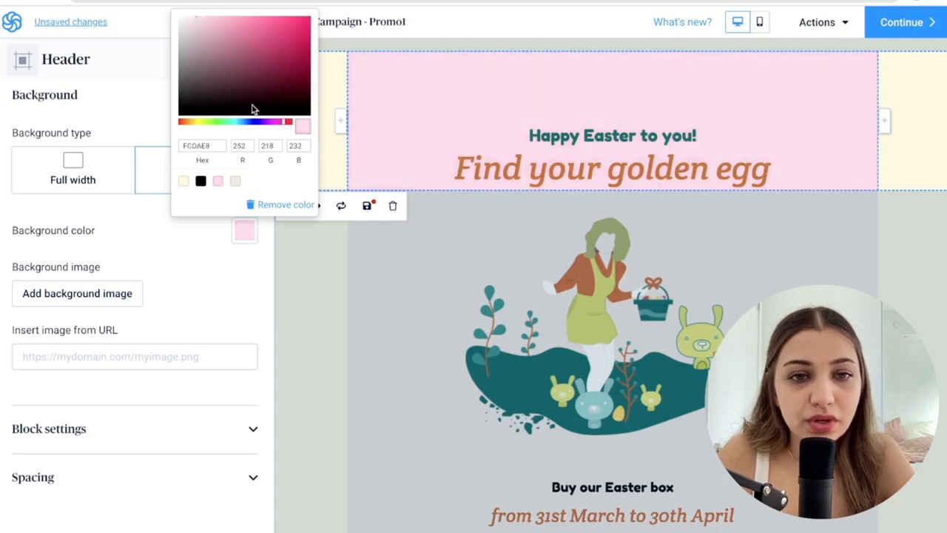
{"action": "left_click_drag", "start_coordinate": [284, 124], "coordinate": [289, 122]}
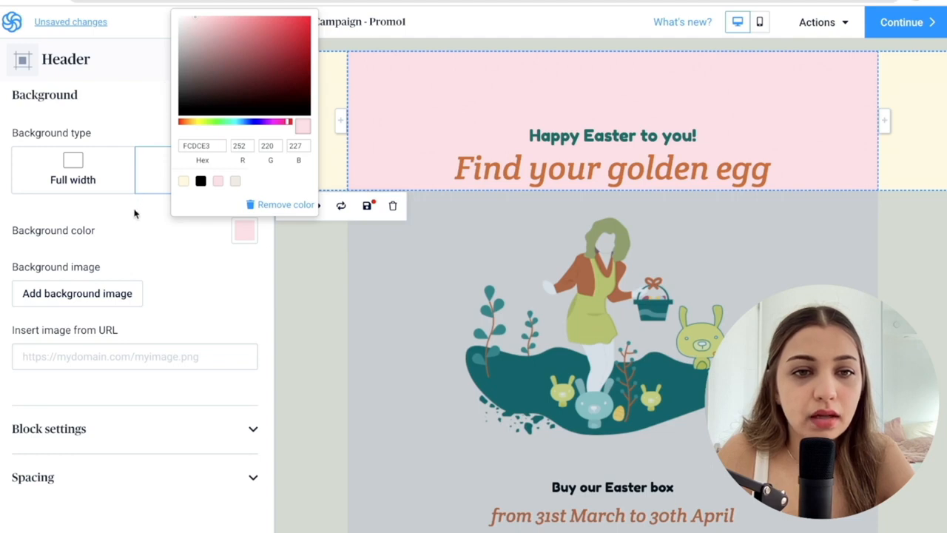
{"action": "left_click", "coordinate": [185, 254]}
Try the middle and bottom vertical alignments for the header block and set it back to top.
{"action": "left_click", "coordinate": [79, 436]}
{"action": "scroll", "coordinate": [80, 438], "scroll_direction": "down", "scroll_amount": 1}
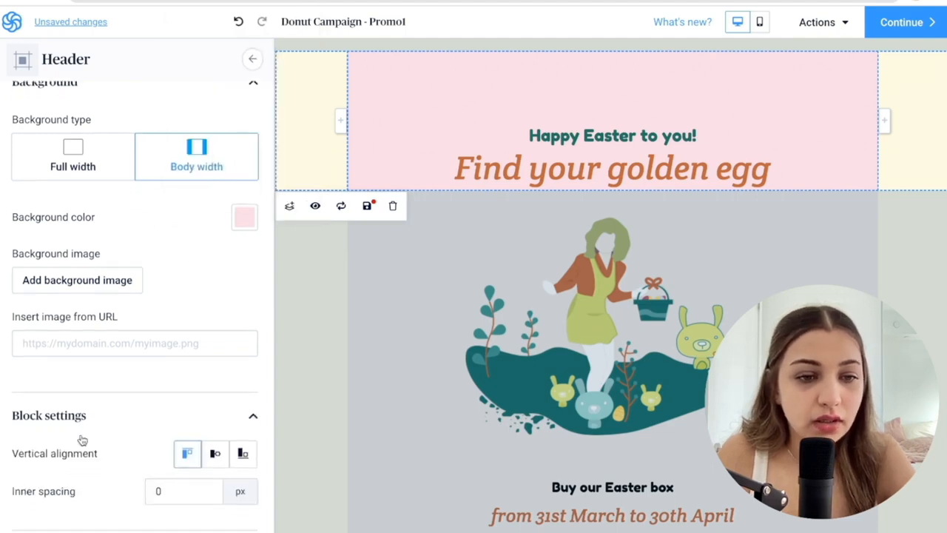
{"action": "left_click", "coordinate": [216, 382]}
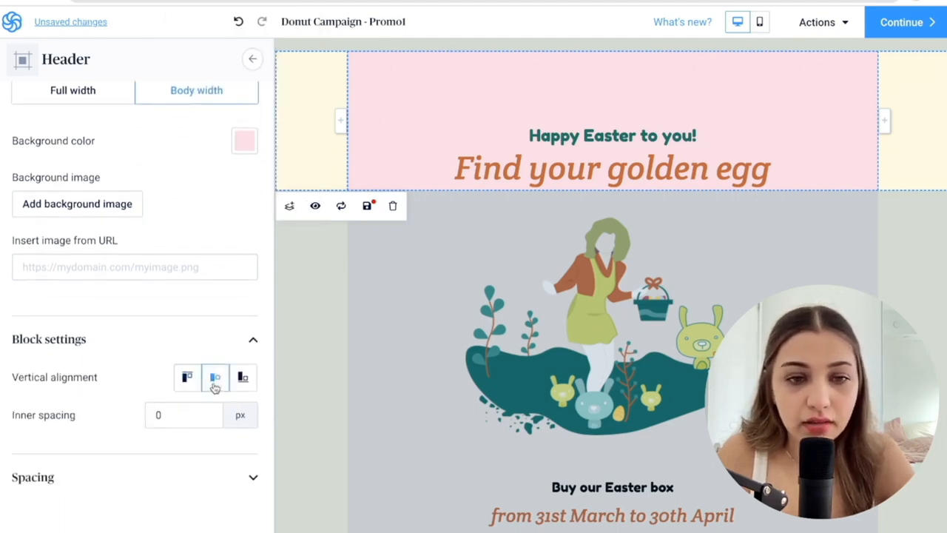
{"action": "left_click", "coordinate": [243, 380]}
{"action": "left_click", "coordinate": [185, 376]}
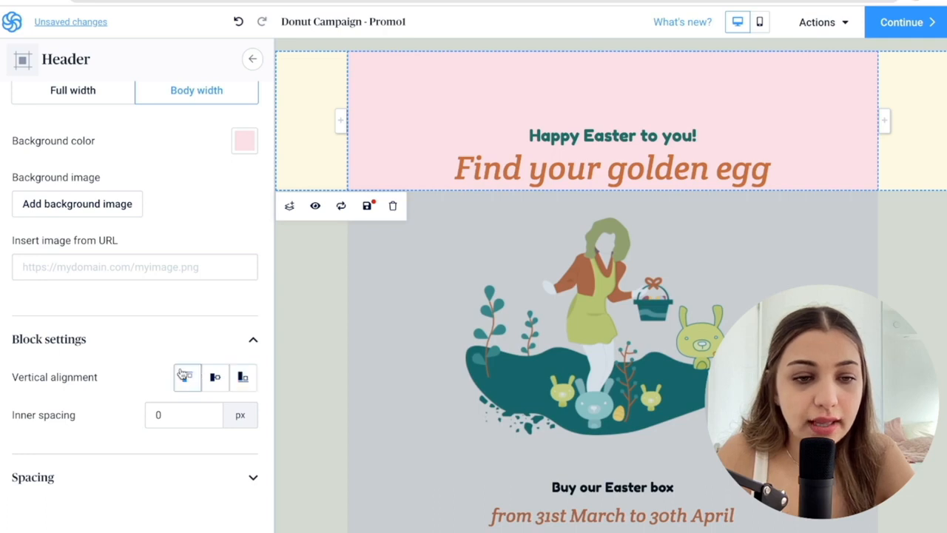
Open the header's spacing settings and review the padding and margin options.
{"action": "left_click", "coordinate": [66, 482]}
{"action": "scroll", "coordinate": [119, 407], "scroll_direction": "down", "scroll_amount": 3}
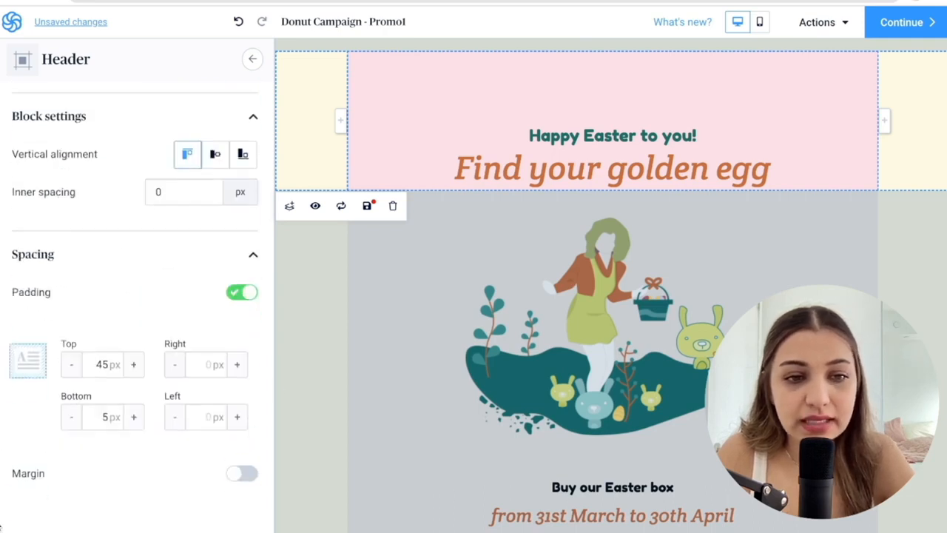
Turn off the header's padding and set the content section's background color to light pink FCDCE3.
{"action": "left_click", "coordinate": [245, 293]}
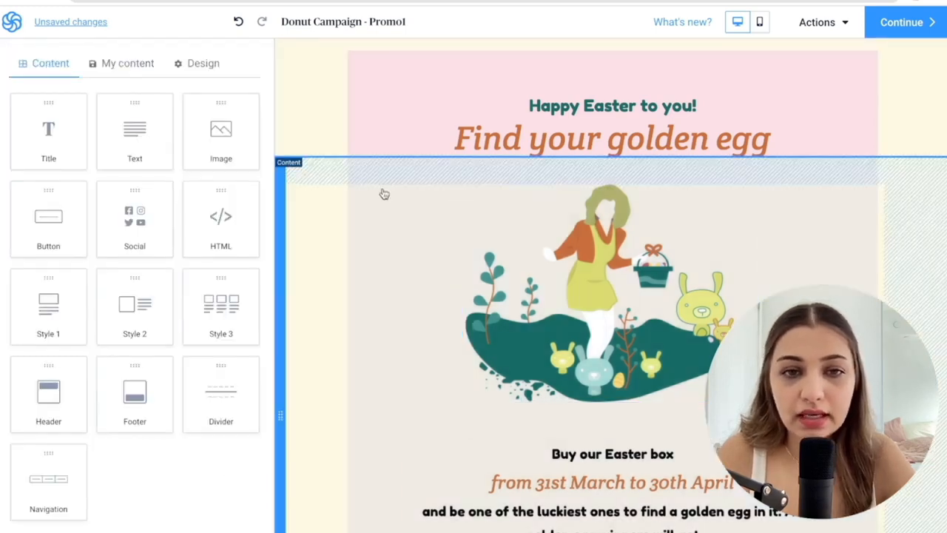
{"action": "left_click", "coordinate": [384, 194]}
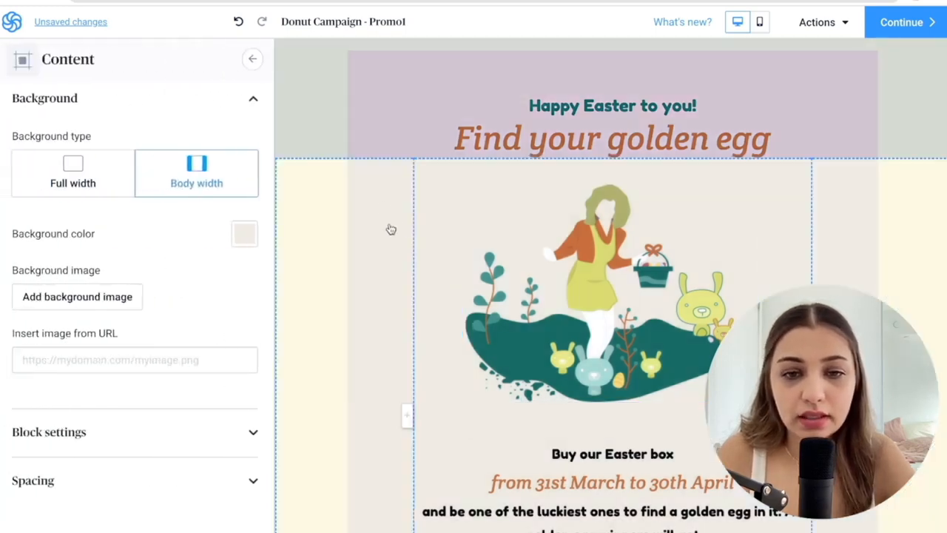
{"action": "left_click", "coordinate": [246, 237]}
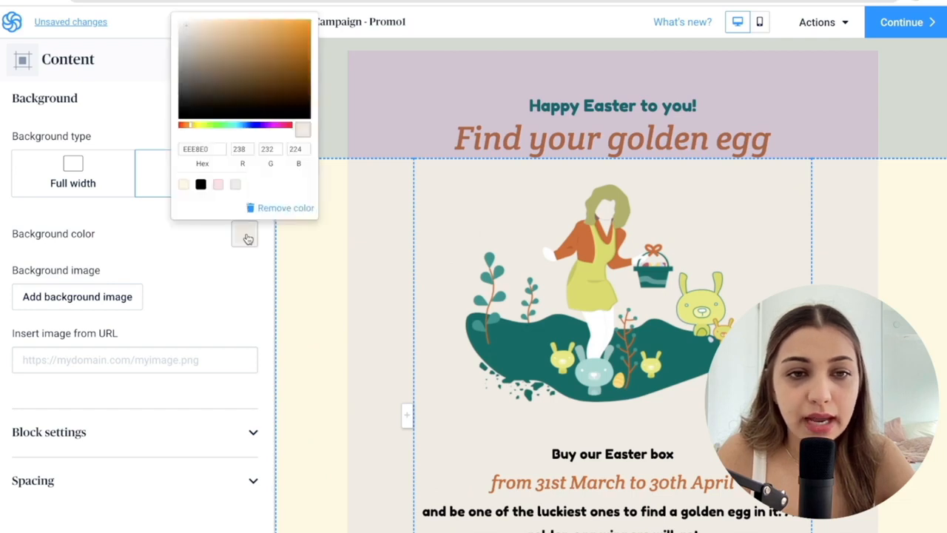
{"action": "left_click", "coordinate": [217, 185]}
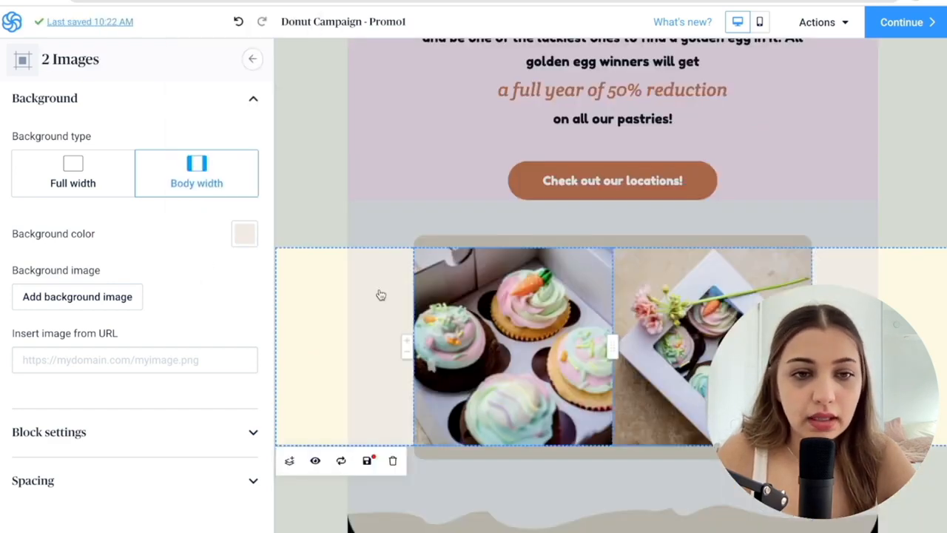
Delete the 2 Images block with the cupcake photos below the locations button.
{"action": "left_click", "coordinate": [393, 460]}
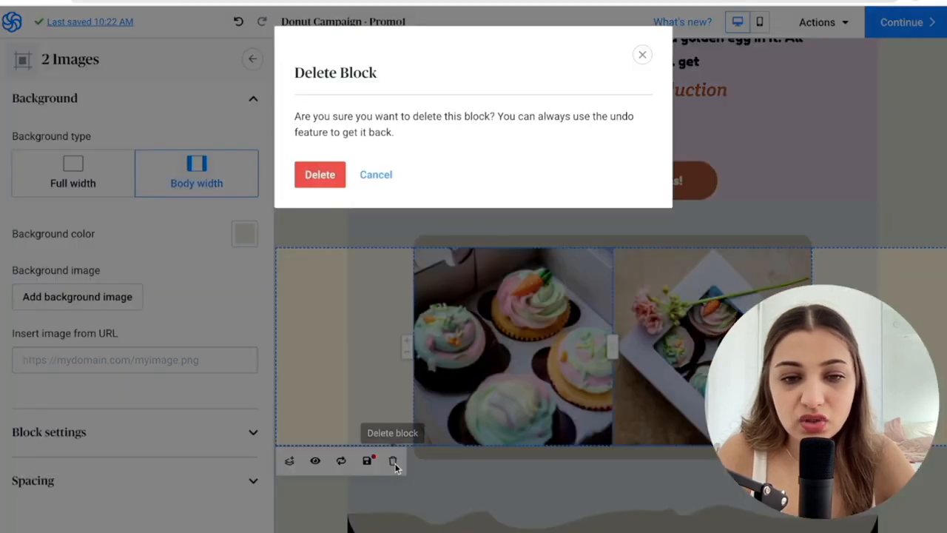
{"action": "left_click", "coordinate": [326, 176]}
{"action": "scroll", "coordinate": [821, 210], "scroll_direction": "up", "scroll_amount": 8}
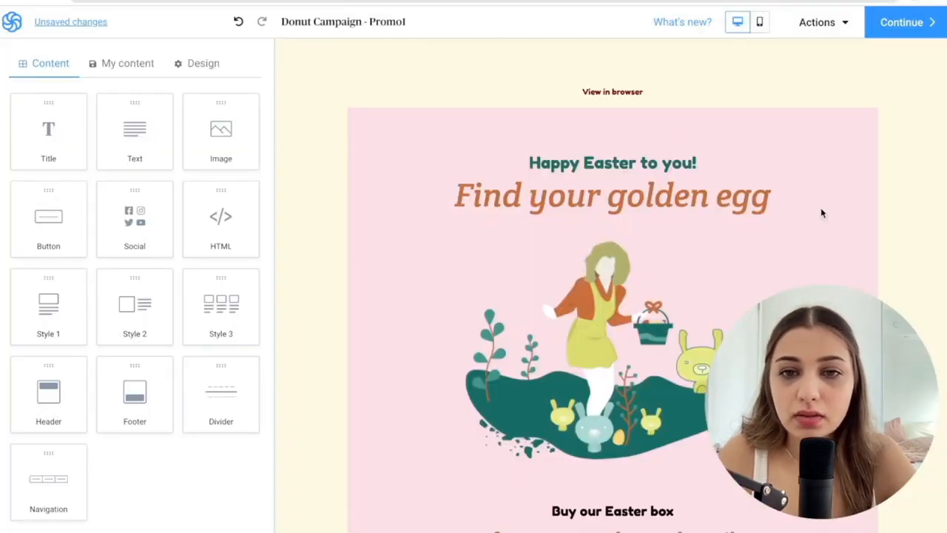
{"action": "scroll", "coordinate": [834, 112], "scroll_direction": "down", "scroll_amount": 4}
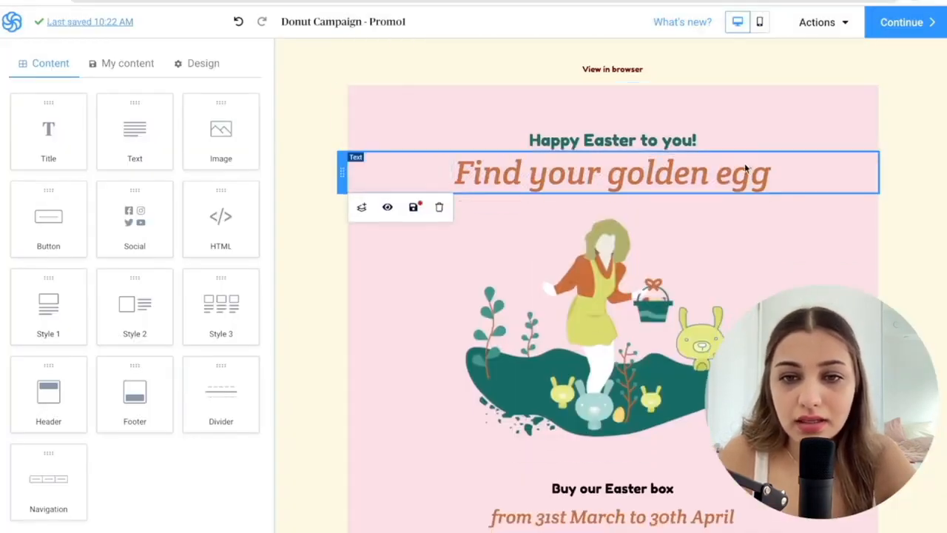
Delete the Easter illustration image block beneath the "Find your golden egg" heading.
{"action": "left_click", "coordinate": [659, 227]}
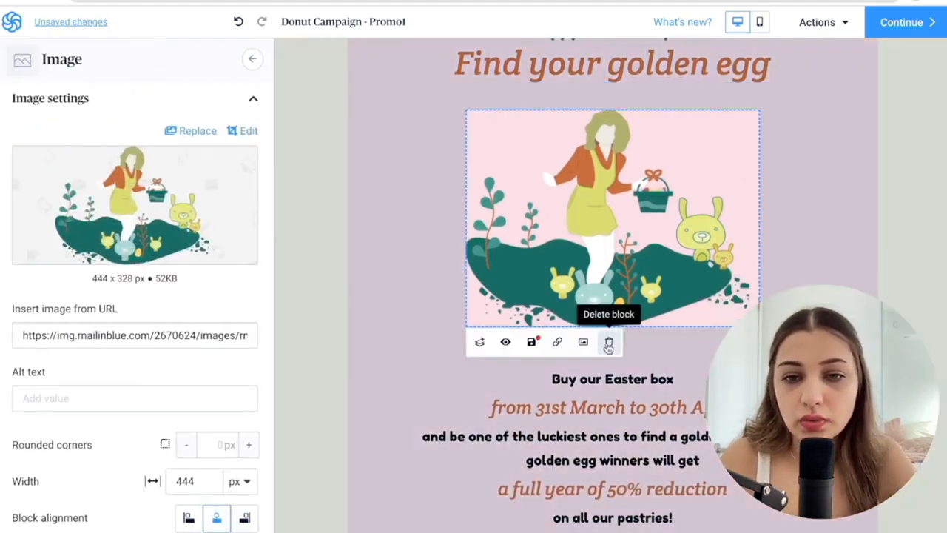
{"action": "left_click", "coordinate": [609, 339]}
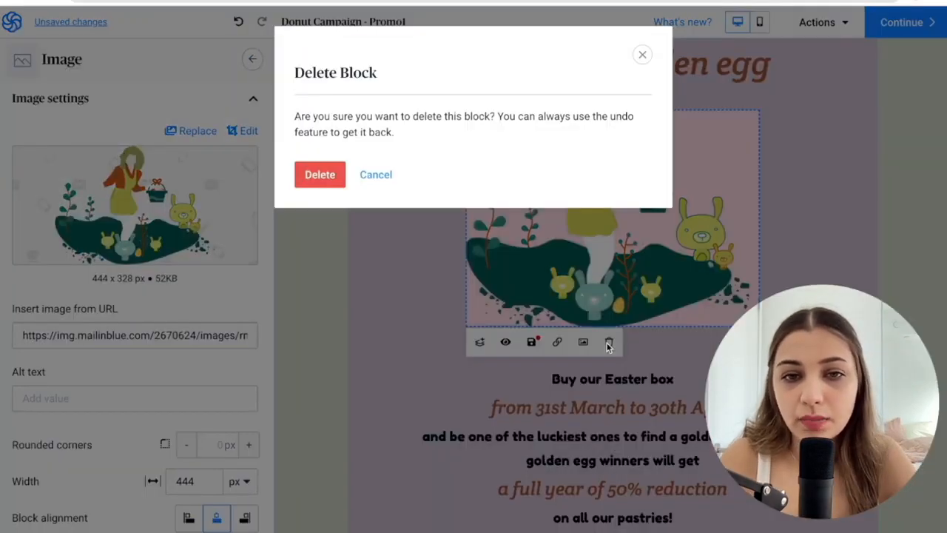
{"action": "left_click", "coordinate": [317, 175]}
Set the footer's background color to light pink FCDCE3 and delete its background image.
{"action": "scroll", "coordinate": [315, 179], "scroll_direction": "down", "scroll_amount": 5}
{"action": "left_click", "coordinate": [324, 294]}
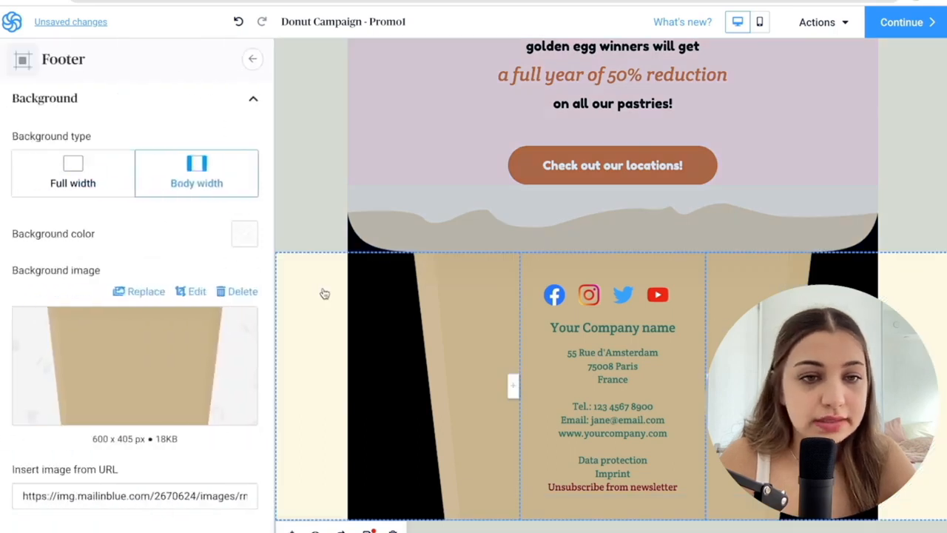
{"action": "left_click", "coordinate": [244, 233]}
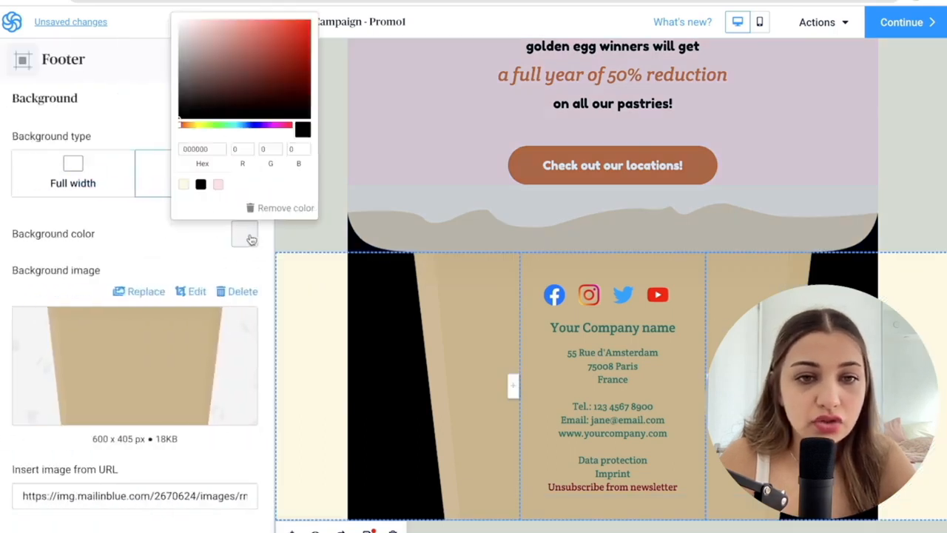
{"action": "left_click", "coordinate": [201, 184]}
{"action": "left_click", "coordinate": [219, 185]}
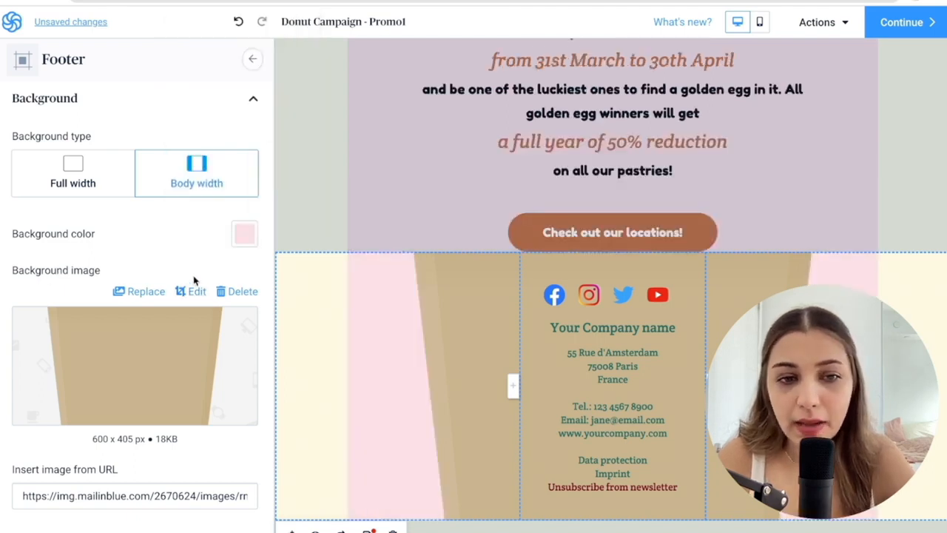
{"action": "left_click", "coordinate": [237, 296]}
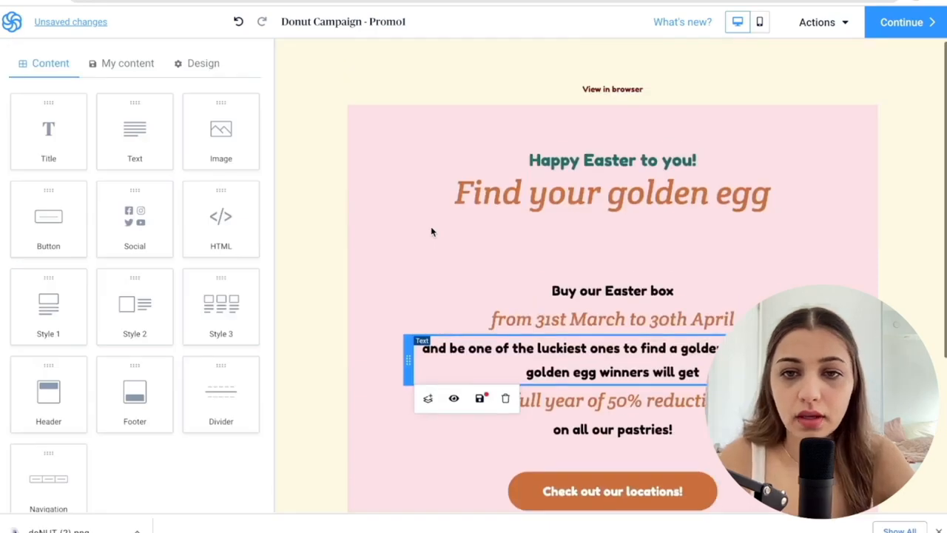
{"action": "left_click", "coordinate": [281, 306]}
Add an image block below the "Find your golden egg" heading and replace its placeholder with the uploaded doNUT (2).png.
{"action": "scroll", "coordinate": [434, 233], "scroll_direction": "up", "scroll_amount": 4}
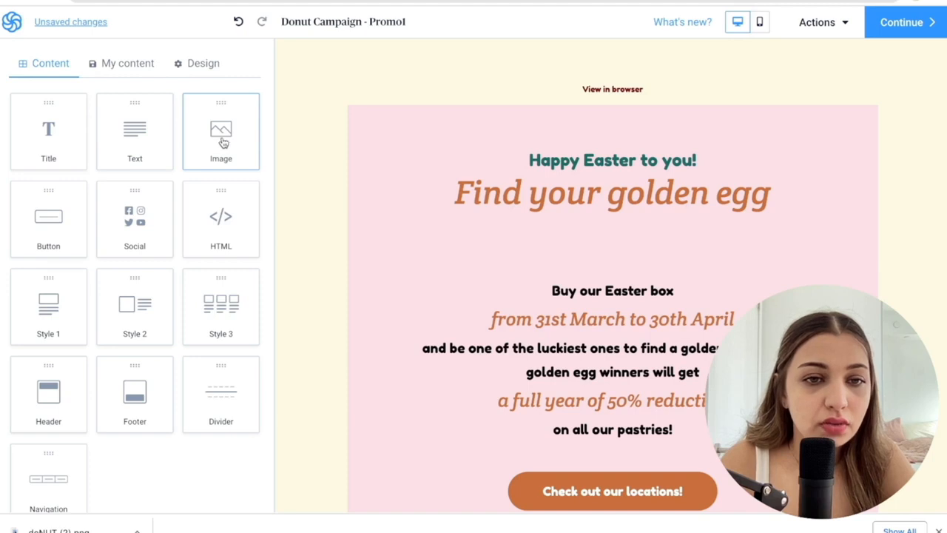
{"action": "left_click_drag", "start_coordinate": [220, 131], "coordinate": [455, 219]}
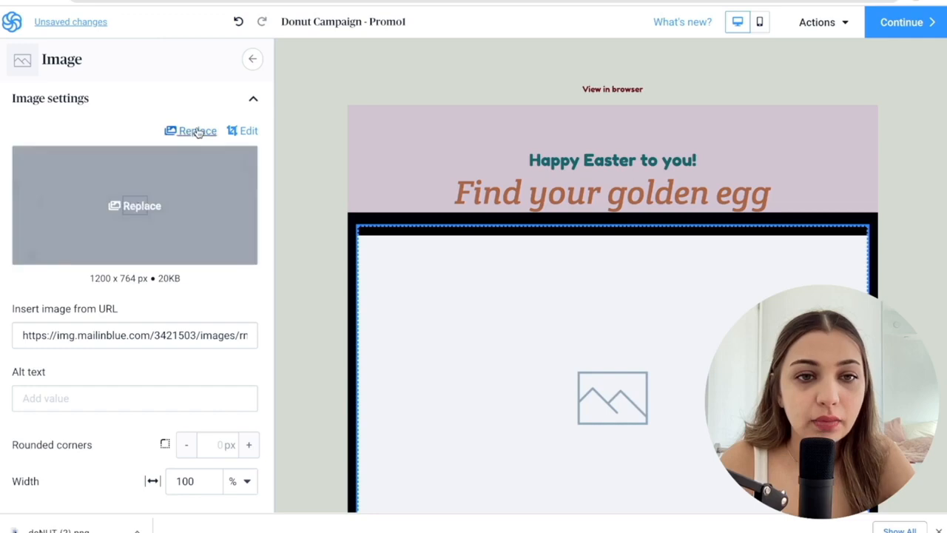
{"action": "left_click", "coordinate": [194, 131]}
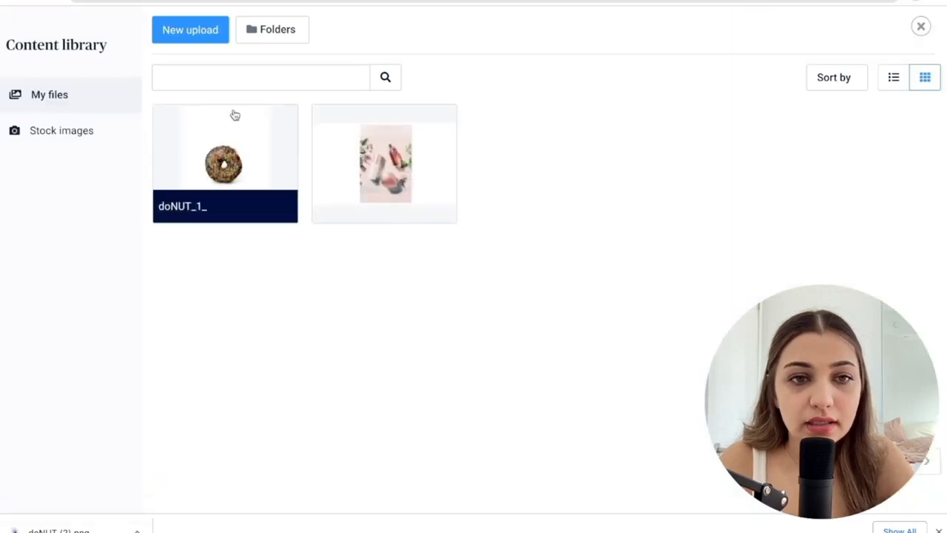
{"action": "left_click", "coordinate": [200, 33]}
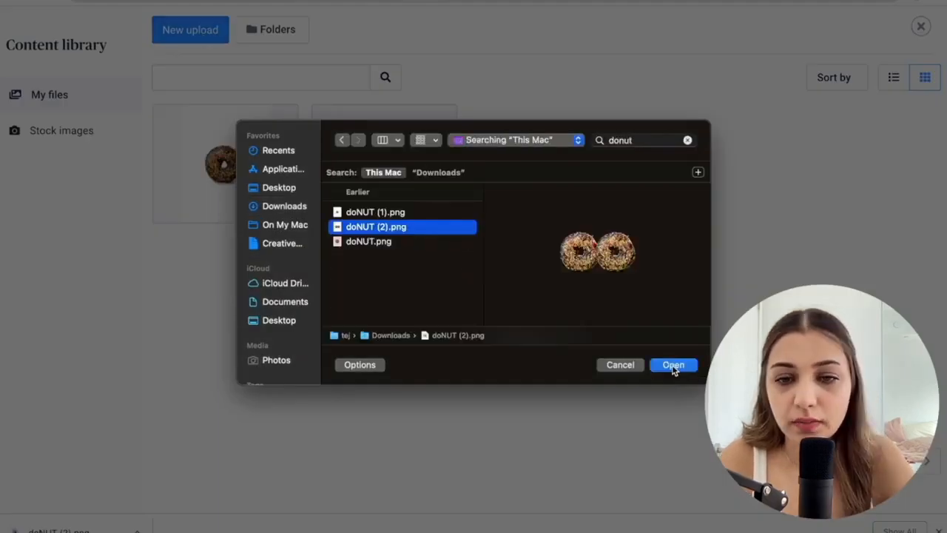
{"action": "left_click", "coordinate": [674, 365]}
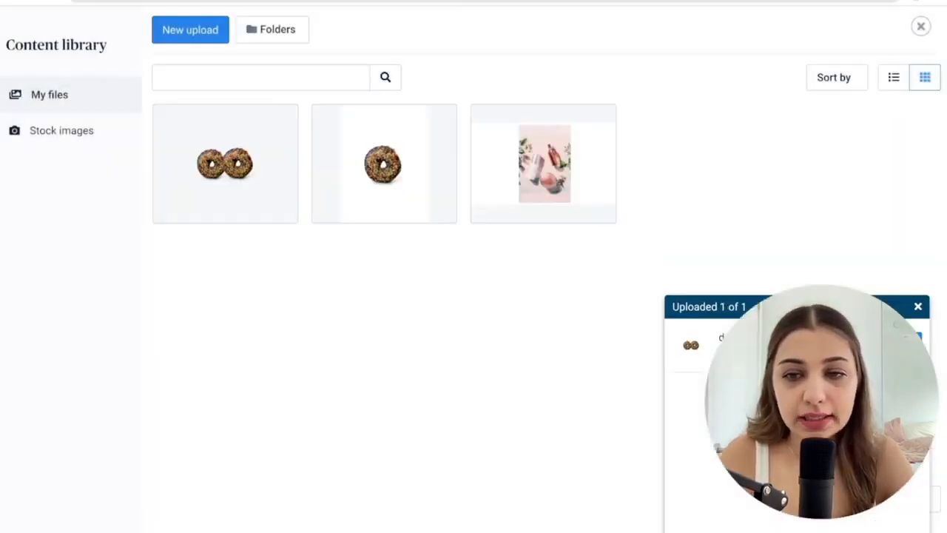
{"action": "scroll", "coordinate": [644, 328], "scroll_direction": "down", "scroll_amount": 3}
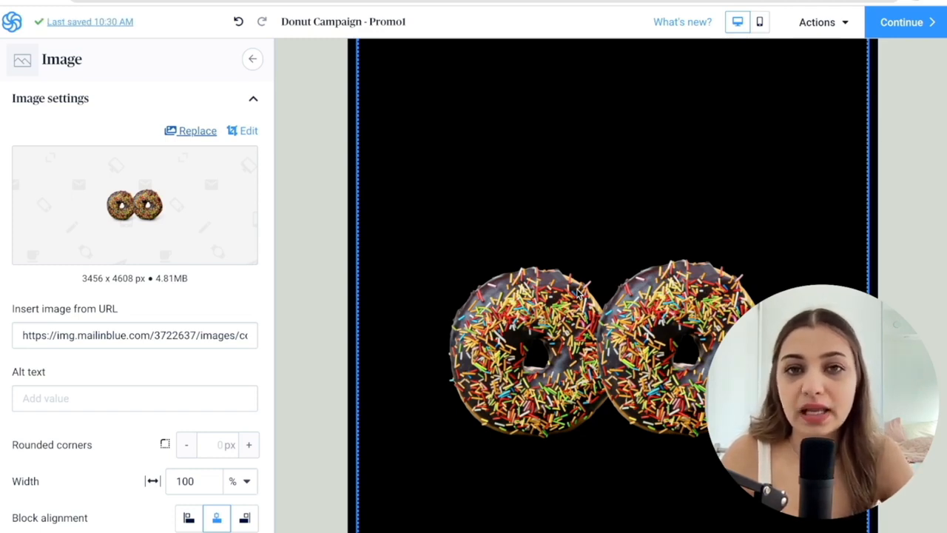
Shrink the donut image to 60% width.
{"action": "scroll", "coordinate": [644, 289], "scroll_direction": "down", "scroll_amount": 5}
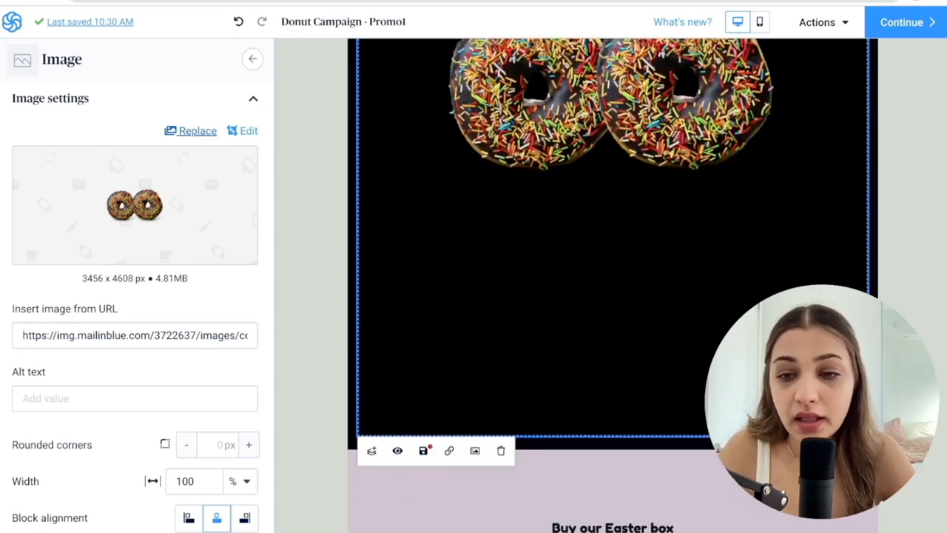
{"action": "left_click_drag", "start_coordinate": [866, 435], "coordinate": [774, 186]}
{"action": "scroll", "coordinate": [775, 187], "scroll_direction": "up", "scroll_amount": 4}
{"action": "scroll", "coordinate": [774, 521], "scroll_direction": "up", "scroll_amount": 2}
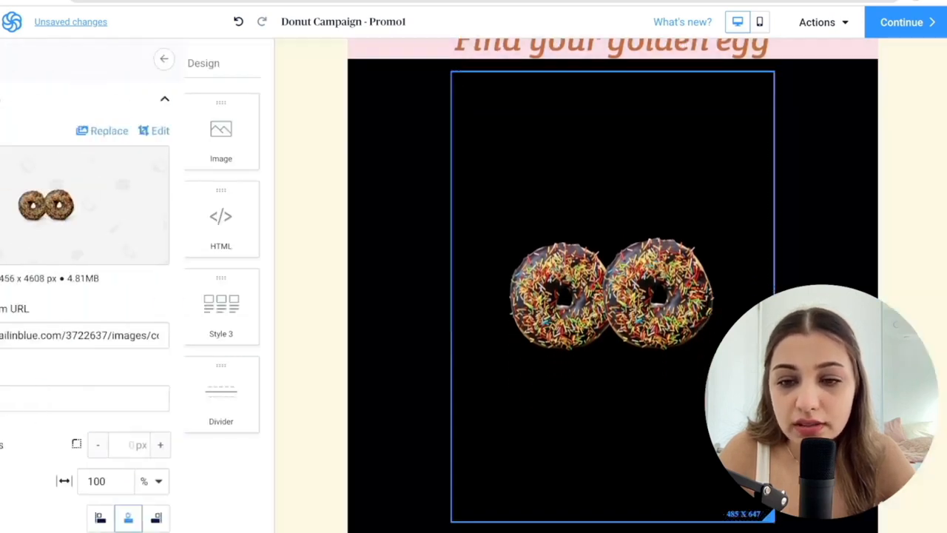
{"action": "left_click_drag", "start_coordinate": [774, 521], "coordinate": [768, 501]}
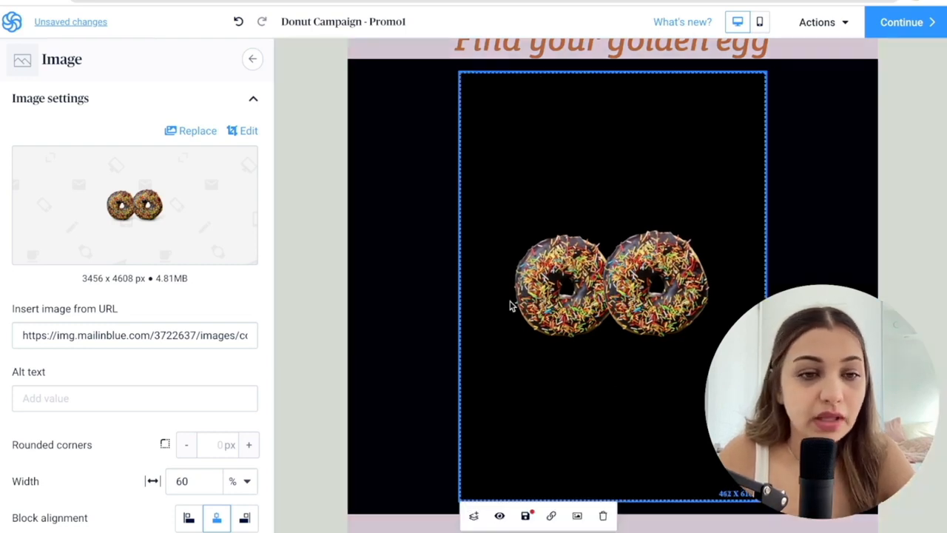
{"action": "scroll", "coordinate": [510, 303], "scroll_direction": "down", "scroll_amount": 1}
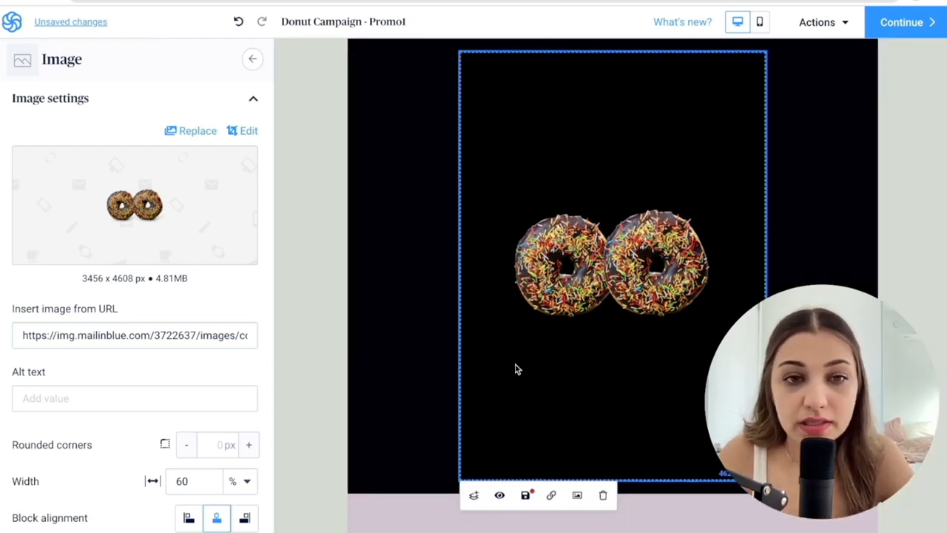
Crop the donut image to a 2238 x 2238 square around the two donuts and save the edit.
{"action": "left_click", "coordinate": [247, 132]}
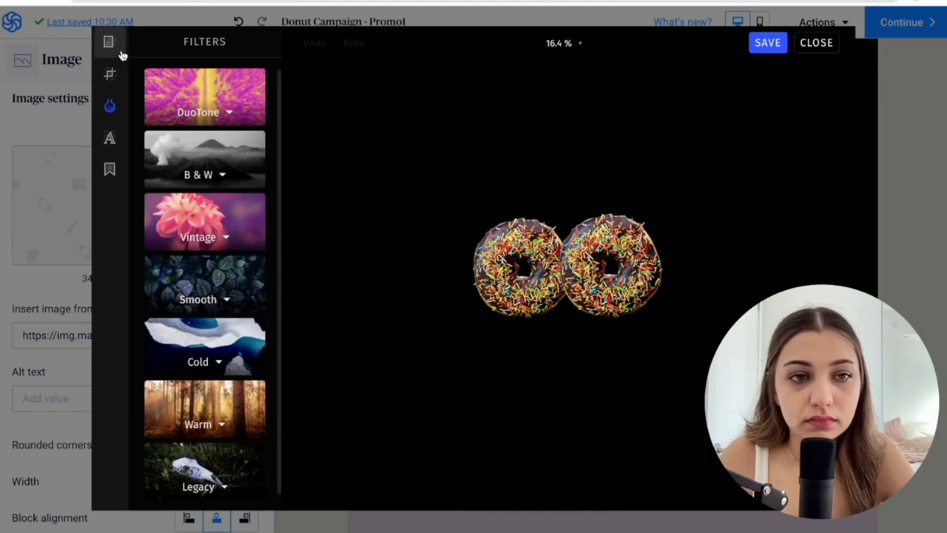
{"action": "left_click", "coordinate": [109, 76]}
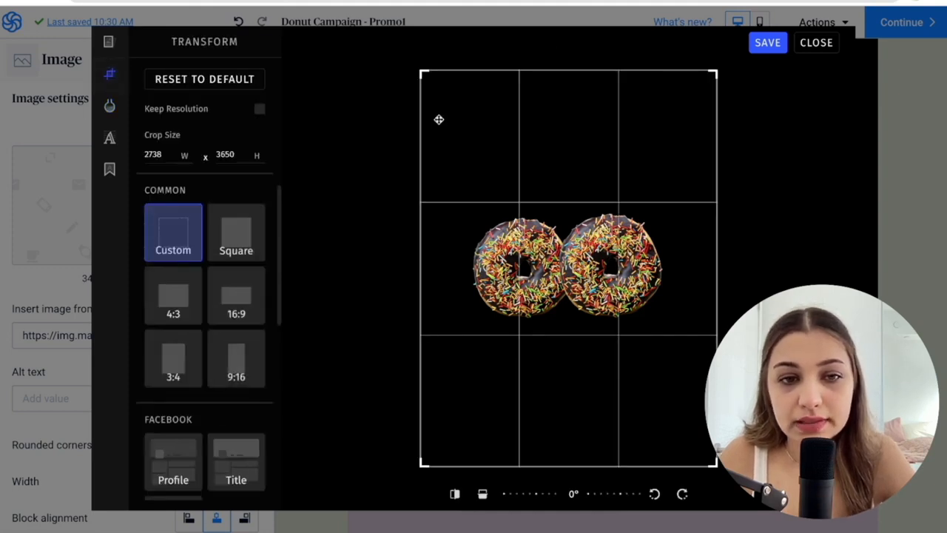
{"action": "left_click", "coordinate": [225, 227]}
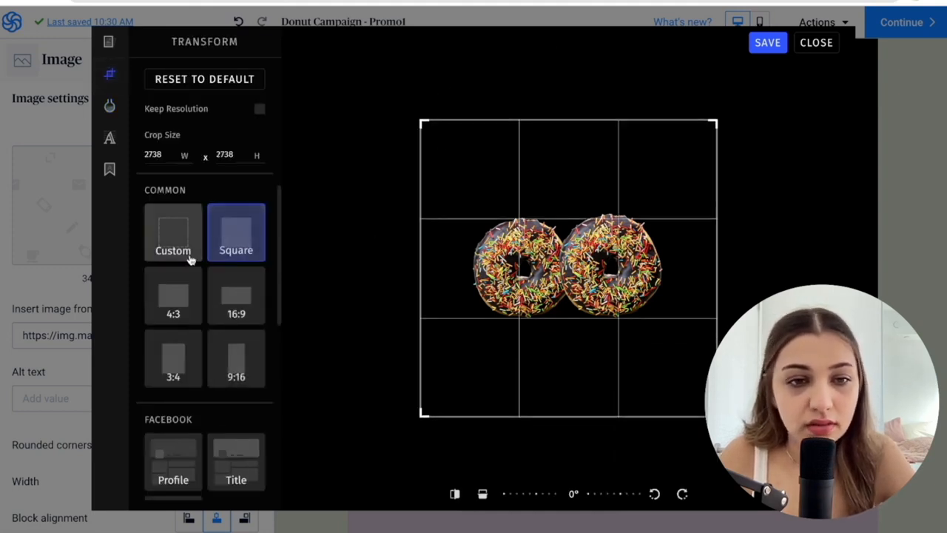
{"action": "left_click_drag", "start_coordinate": [422, 126], "coordinate": [471, 181]}
{"action": "left_click_drag", "start_coordinate": [558, 207], "coordinate": [530, 184]}
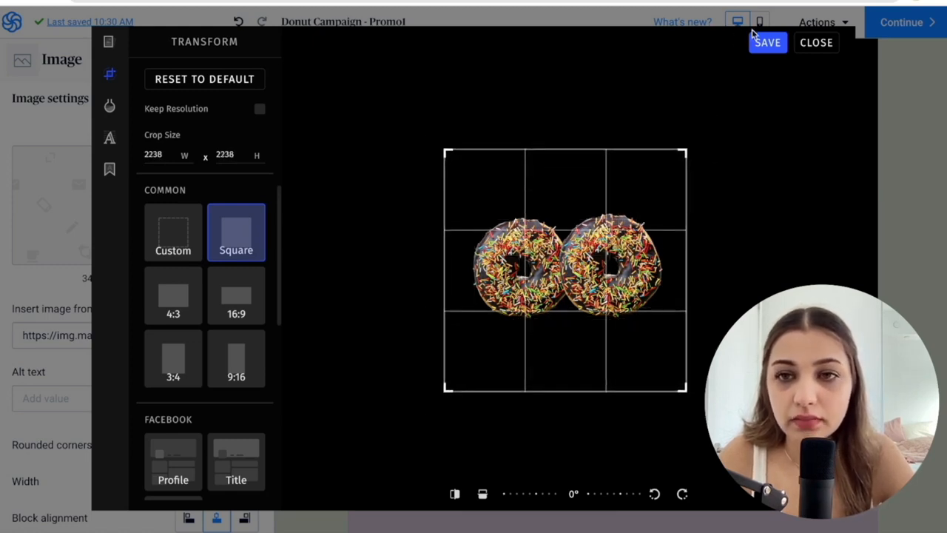
{"action": "left_click", "coordinate": [766, 43]}
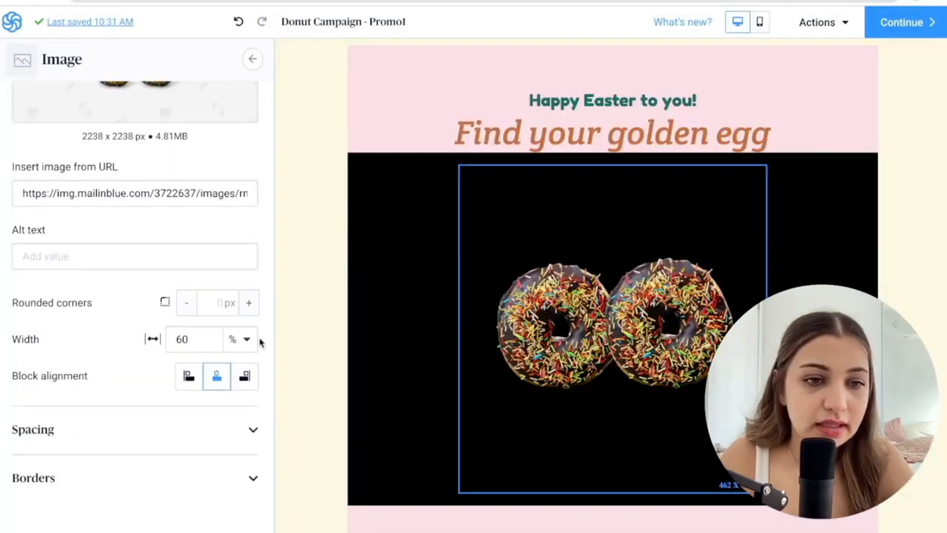
Set the background color of the donut image's section to light pink FCDCE3.
{"action": "left_click", "coordinate": [370, 170]}
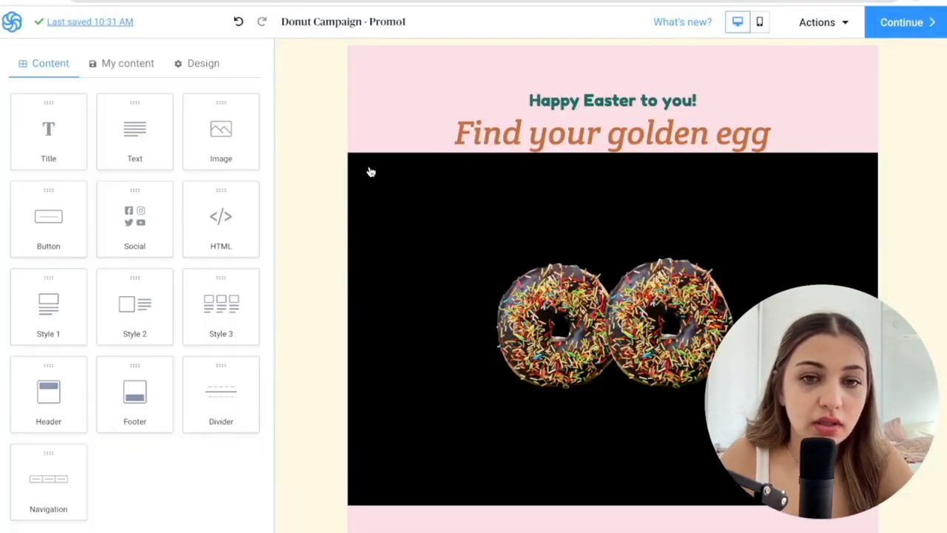
{"action": "left_click", "coordinate": [384, 178]}
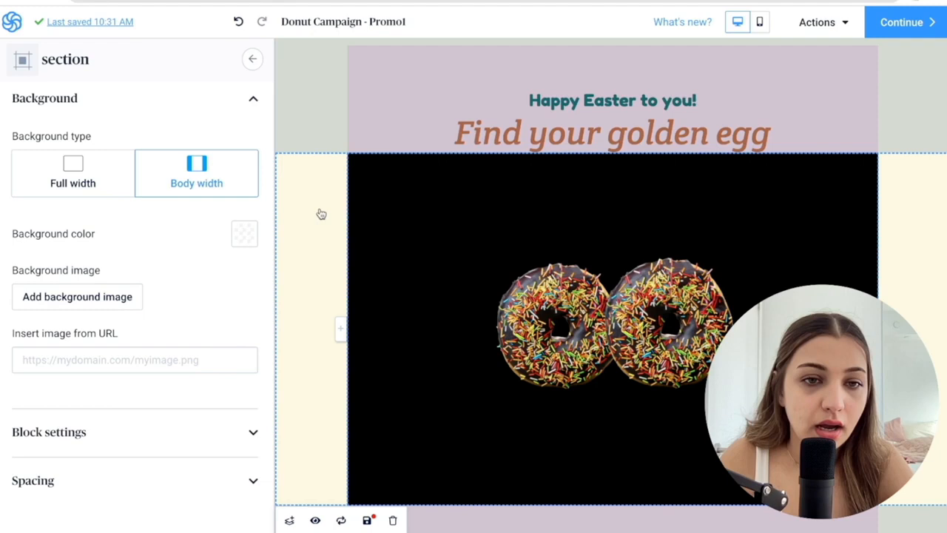
{"action": "left_click", "coordinate": [245, 237]}
{"action": "left_click", "coordinate": [218, 185]}
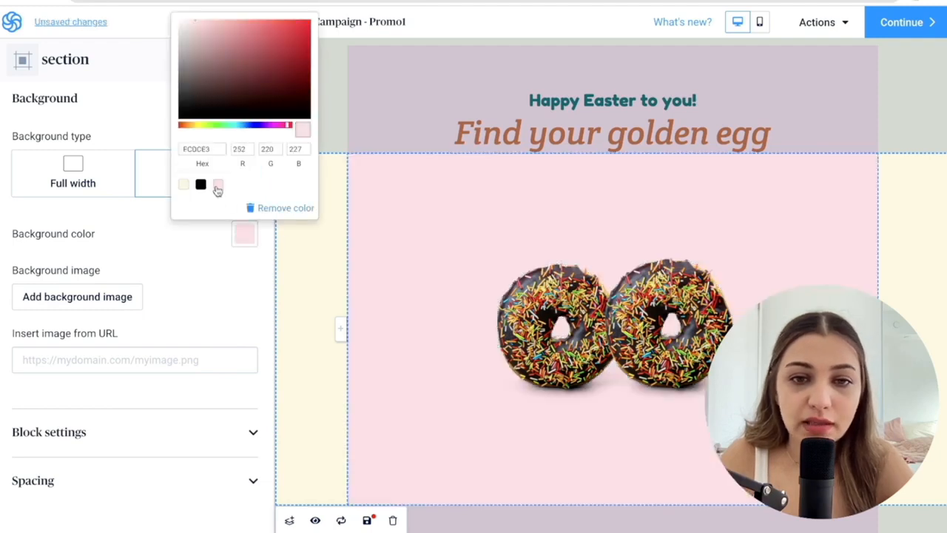
{"action": "left_click", "coordinate": [307, 268]}
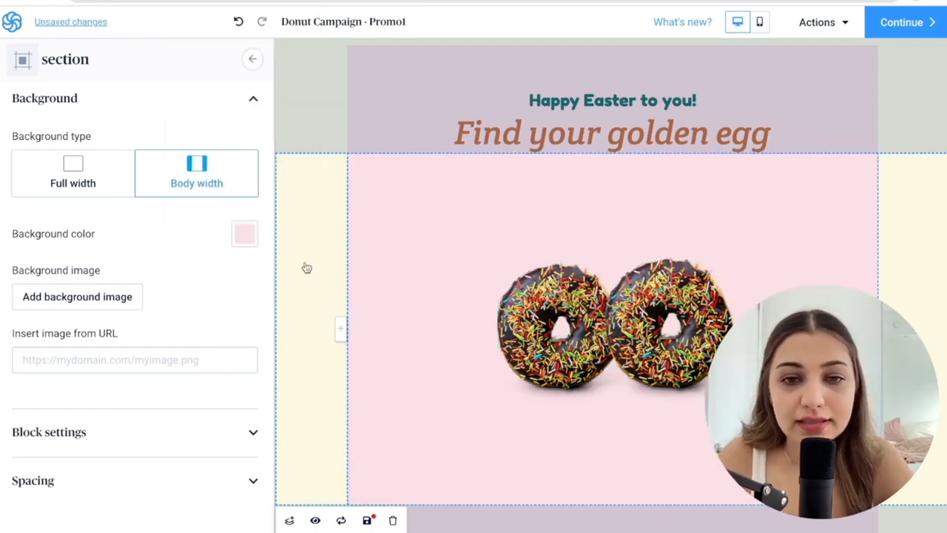
Set the logo header section's background color to light pink FCDCE3 and restrict the background to body width.
{"action": "left_click", "coordinate": [321, 99]}
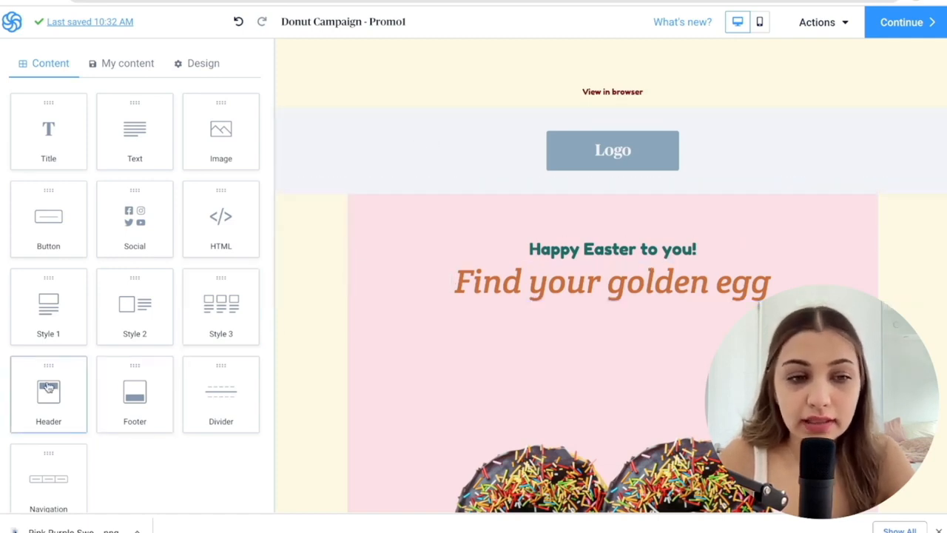
{"action": "left_click", "coordinate": [406, 146]}
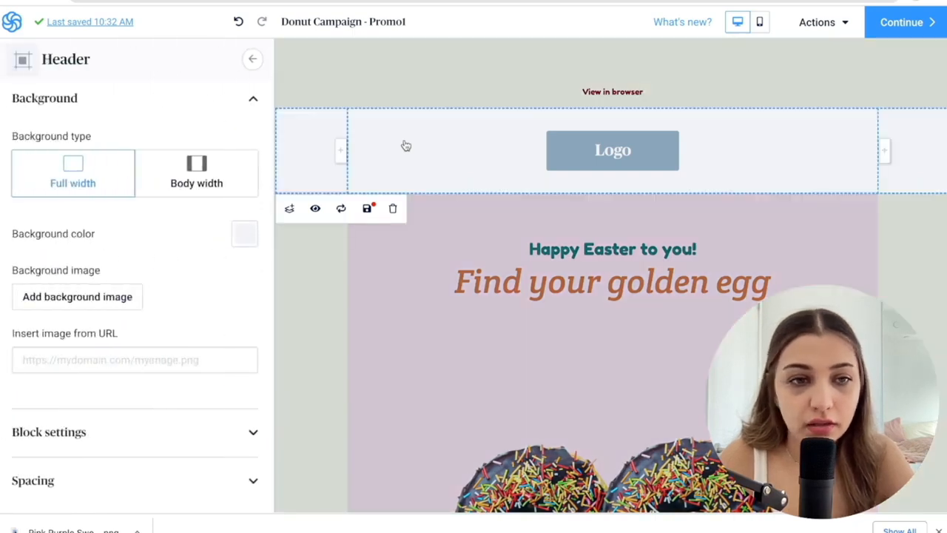
{"action": "left_click", "coordinate": [244, 198]}
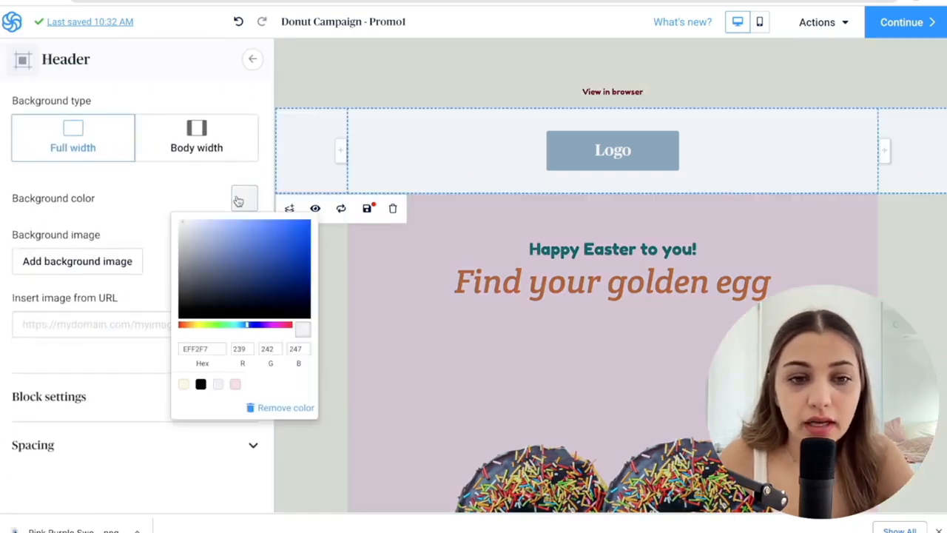
{"action": "left_click", "coordinate": [235, 385]}
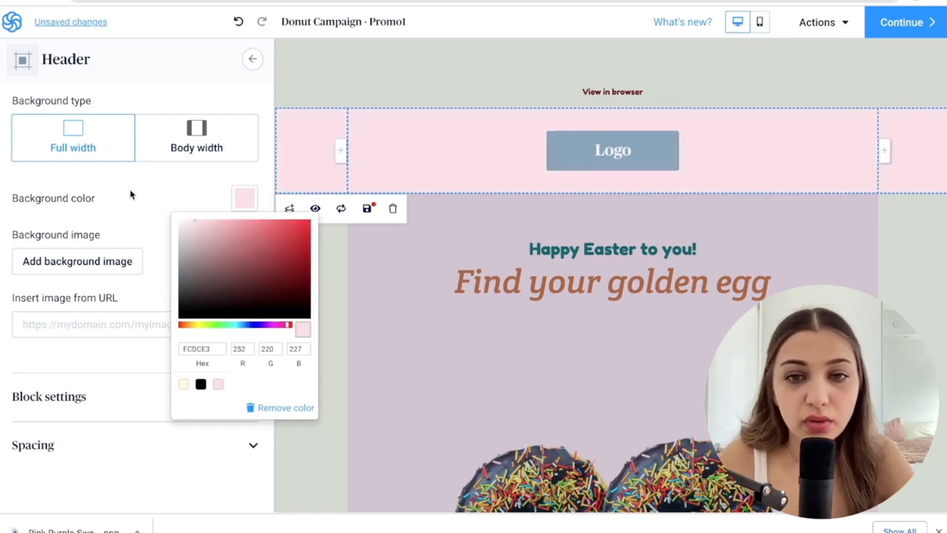
{"action": "left_click", "coordinate": [130, 195]}
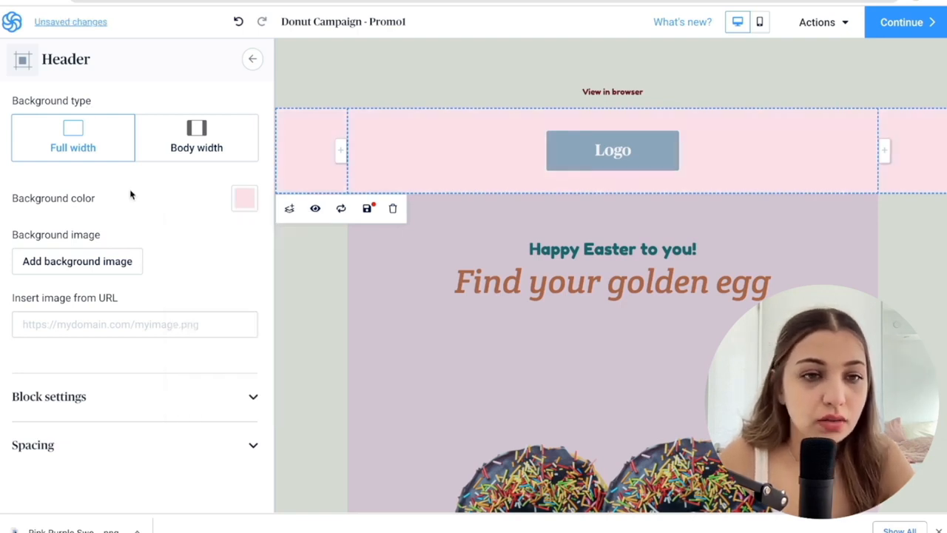
{"action": "left_click", "coordinate": [175, 138]}
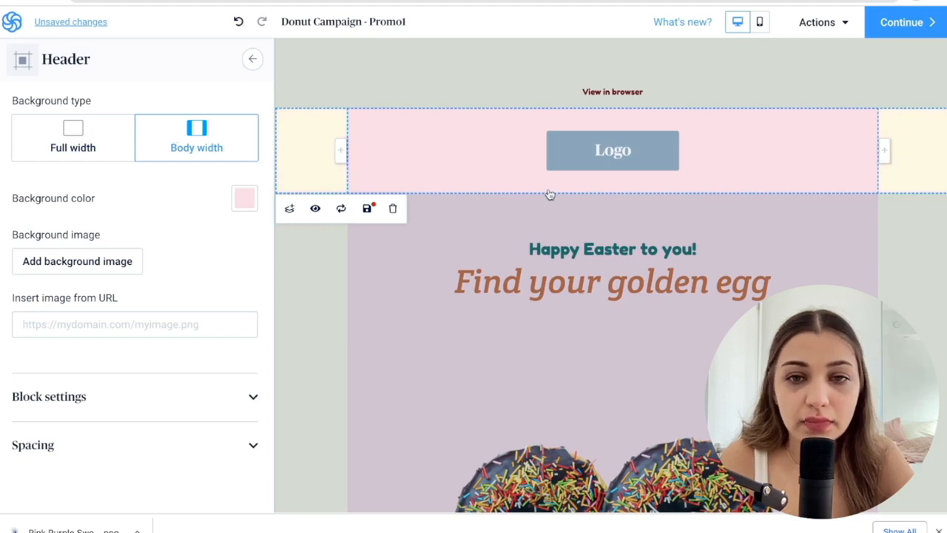
Replace the header's logo placeholder with the uploaded Pink Purple Sweet Donut Logo.png and shrink it to about 186 x 186.
{"action": "left_click", "coordinate": [636, 153]}
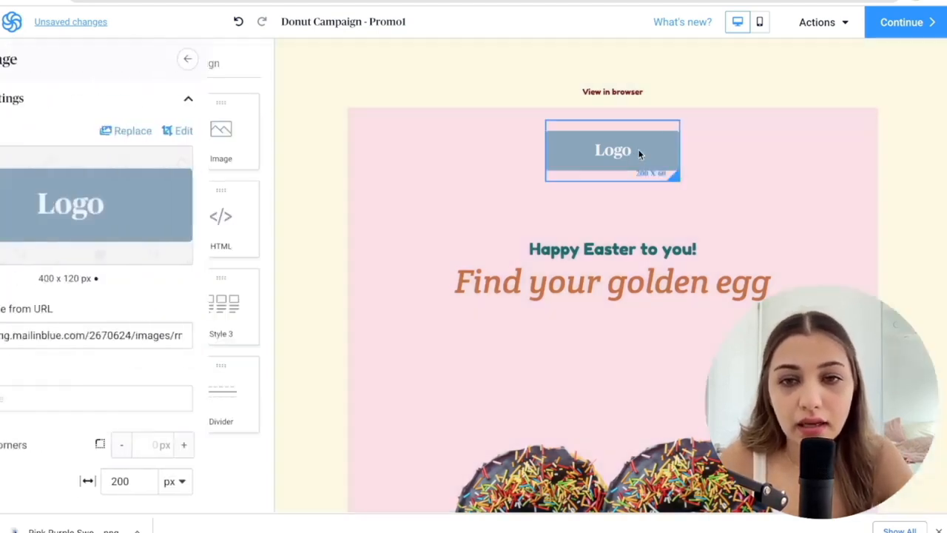
{"action": "scroll", "coordinate": [156, 388], "scroll_direction": "down", "scroll_amount": 1}
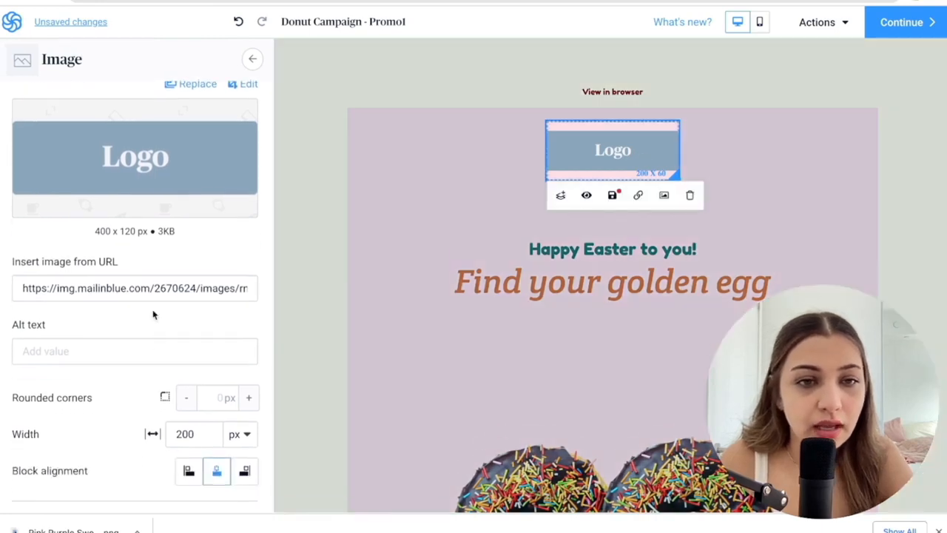
{"action": "left_click", "coordinate": [136, 161]}
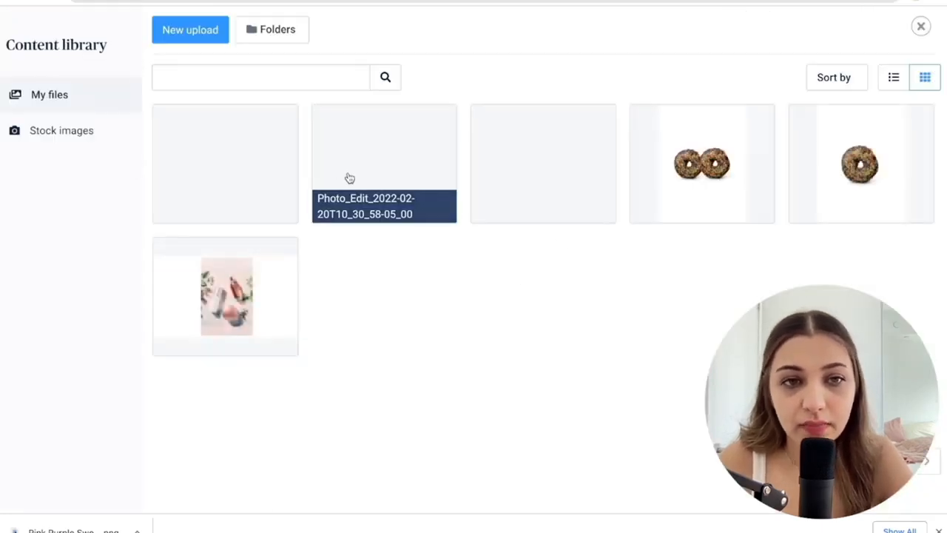
{"action": "left_click", "coordinate": [198, 33]}
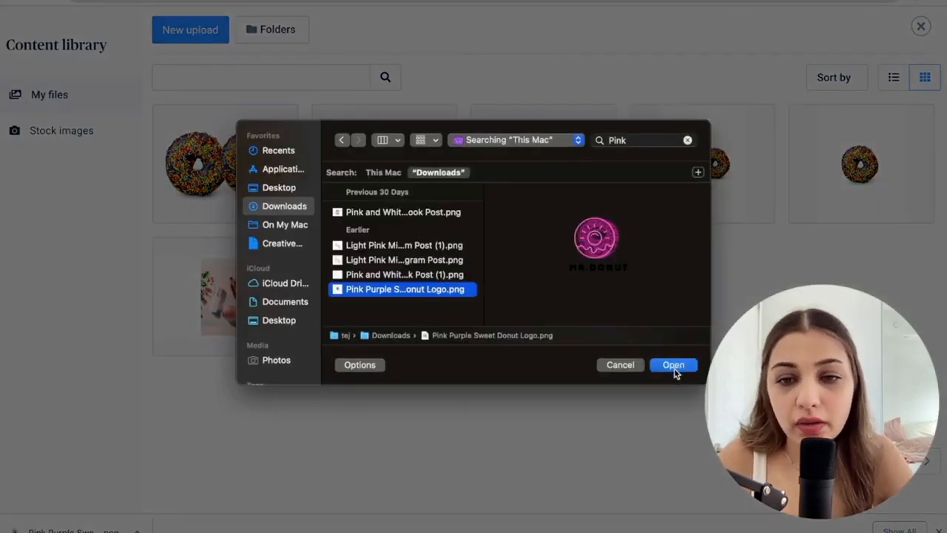
{"action": "left_click", "coordinate": [673, 366]}
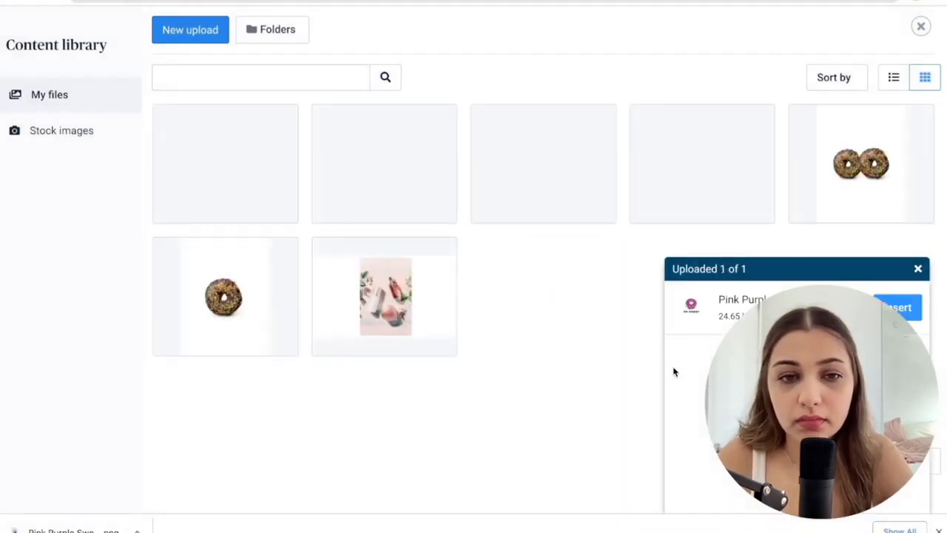
{"action": "left_click", "coordinate": [898, 308]}
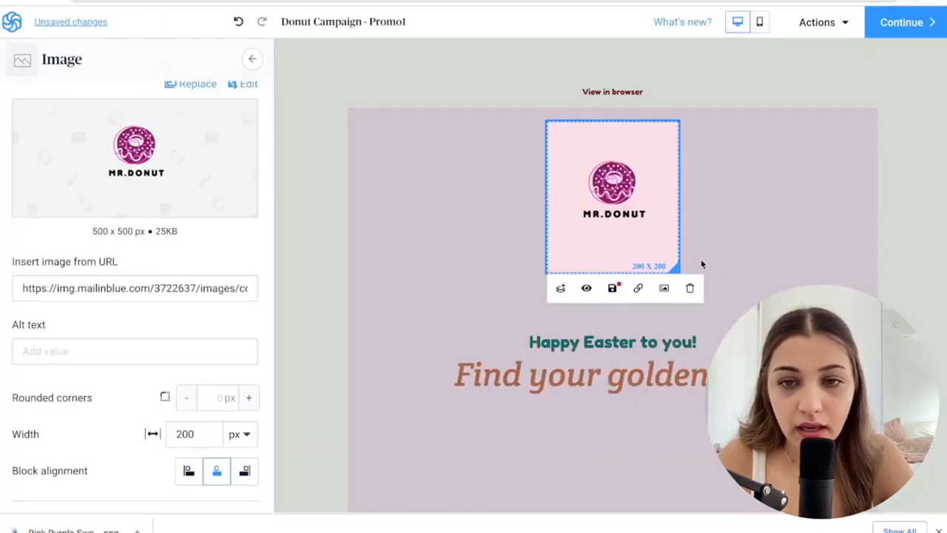
{"action": "mouse_move", "coordinate": [675, 266]}
{"action": "left_mouse_down"}
{"action": "mouse_move", "coordinate": [651, 225]}
{"action": "mouse_move", "coordinate": [700, 290]}
{"action": "mouse_move", "coordinate": [666, 256]}
{"action": "left_mouse_up"}
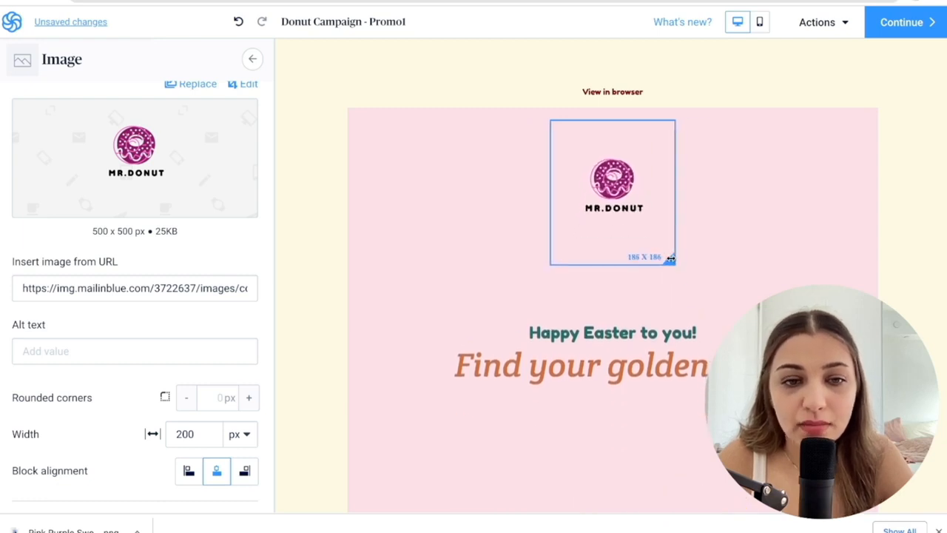
{"action": "left_click", "coordinate": [735, 163]}
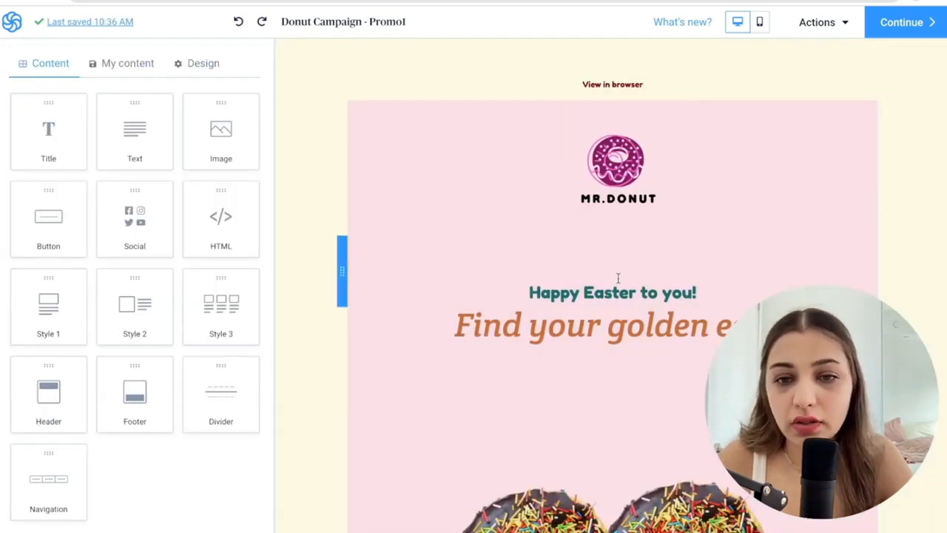
Delete the "Find your golden egg" and "Happy Easter to you!" text blocks.
{"action": "mouse_move", "coordinate": [498, 324]}
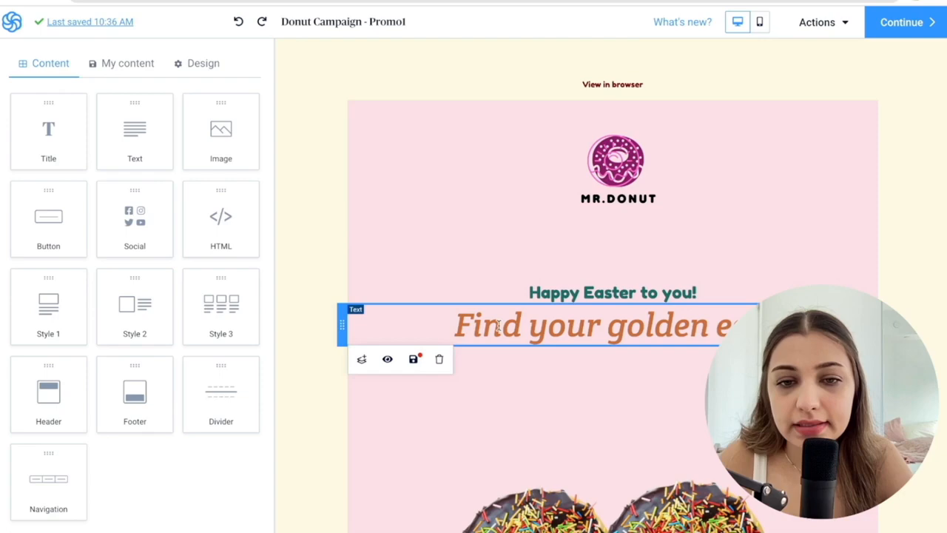
{"action": "left_click", "coordinate": [439, 359]}
{"action": "left_click", "coordinate": [324, 175]}
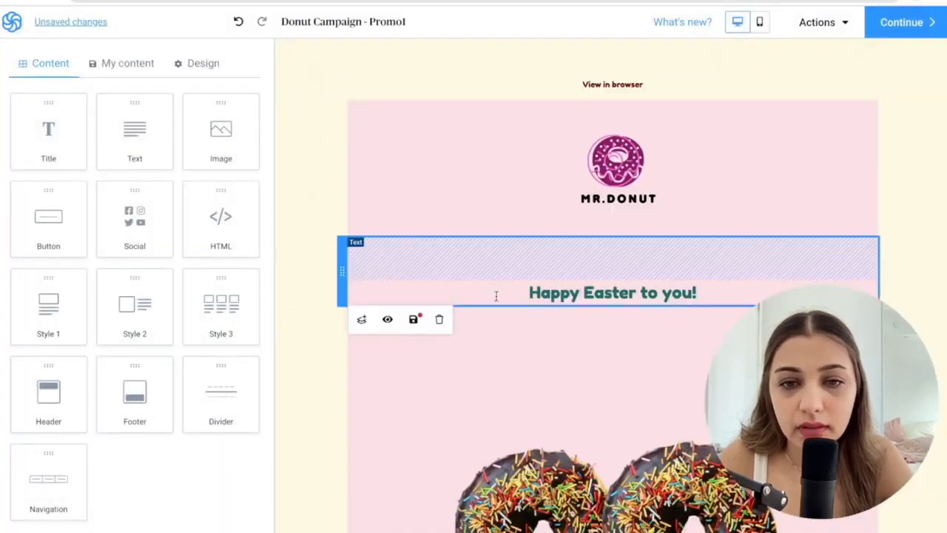
{"action": "mouse_move", "coordinate": [473, 298]}
{"action": "left_click", "coordinate": [439, 317]}
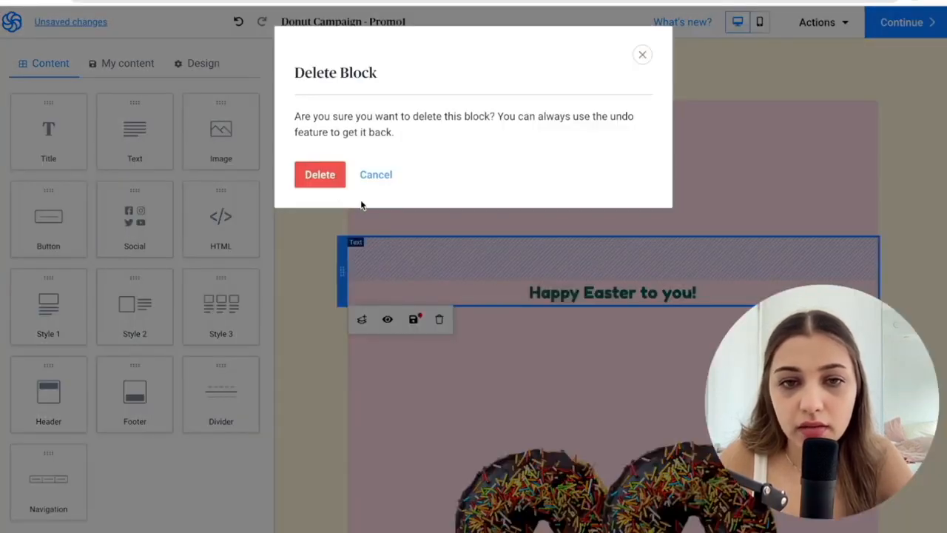
{"action": "left_click", "coordinate": [330, 182]}
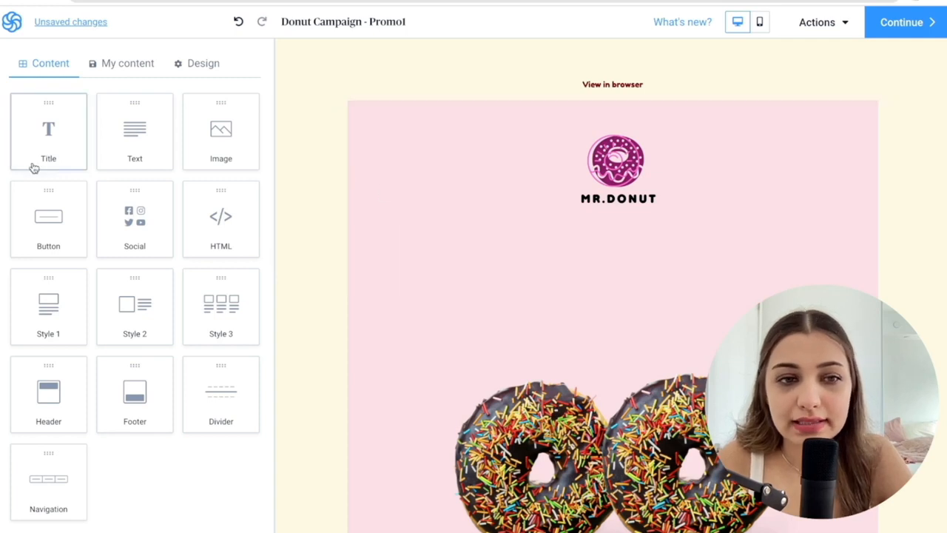
Add a title block between the logo and the donut image reading "Buy 1 + Get ONE For FREE!".
{"action": "left_click_drag", "start_coordinate": [38, 148], "coordinate": [409, 281]}
{"action": "left_click", "coordinate": [541, 277]}
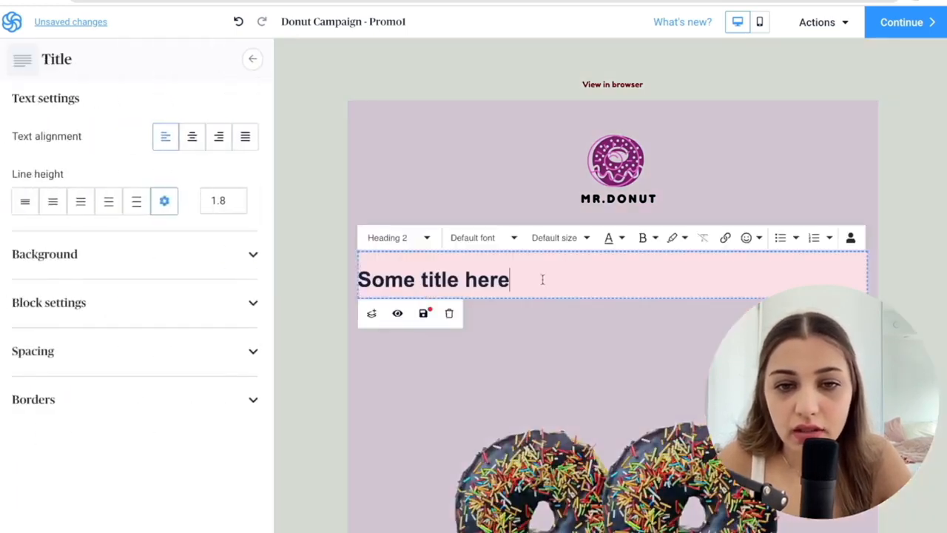
{"action": "left_click_drag", "start_coordinate": [541, 276], "coordinate": [491, 255]}
{"action": "type", "text": "Buy 1"}
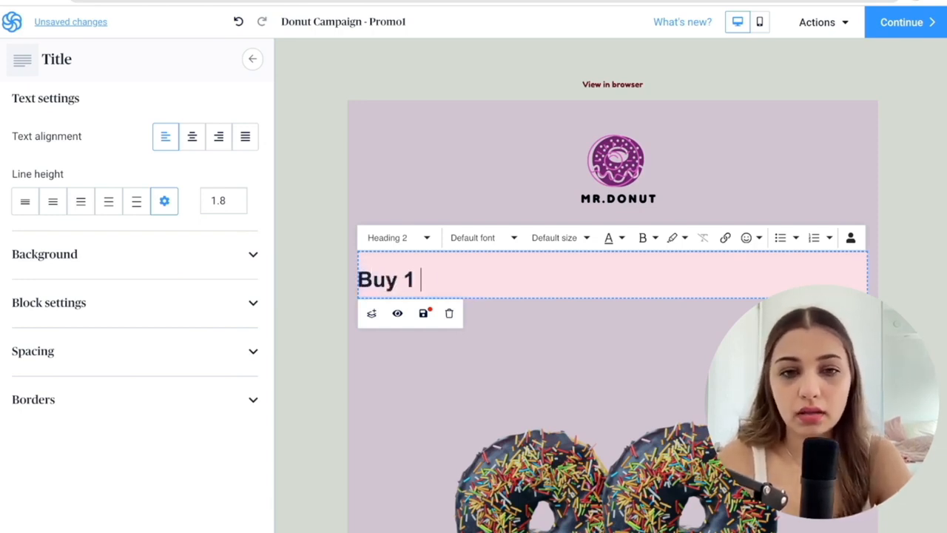
{"action": "type", "text": " + Get O"}
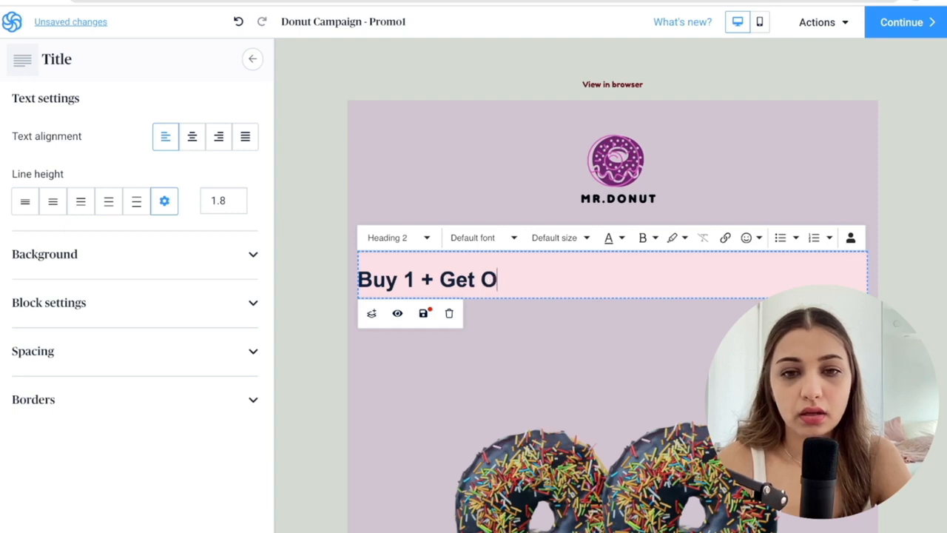
{"action": "type", "text": "NE For FREE!"}
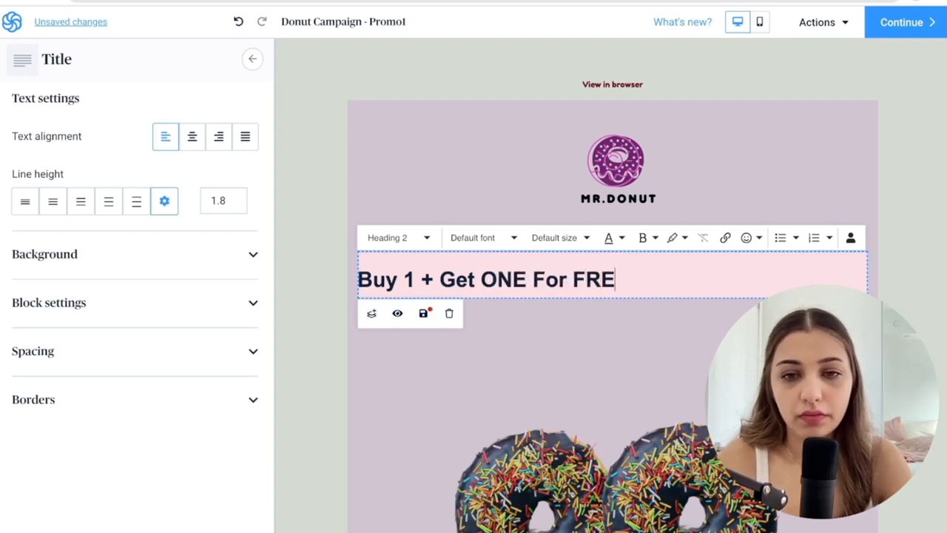
Format the "Buy 1 + Get ONE For FREE!" title as Heading 1 and choose the Fredoka One font.
{"action": "left_click", "coordinate": [402, 237]}
{"action": "scroll", "coordinate": [427, 368], "scroll_direction": "down", "scroll_amount": 2}
{"action": "scroll", "coordinate": [427, 368], "scroll_direction": "up", "scroll_amount": 2}
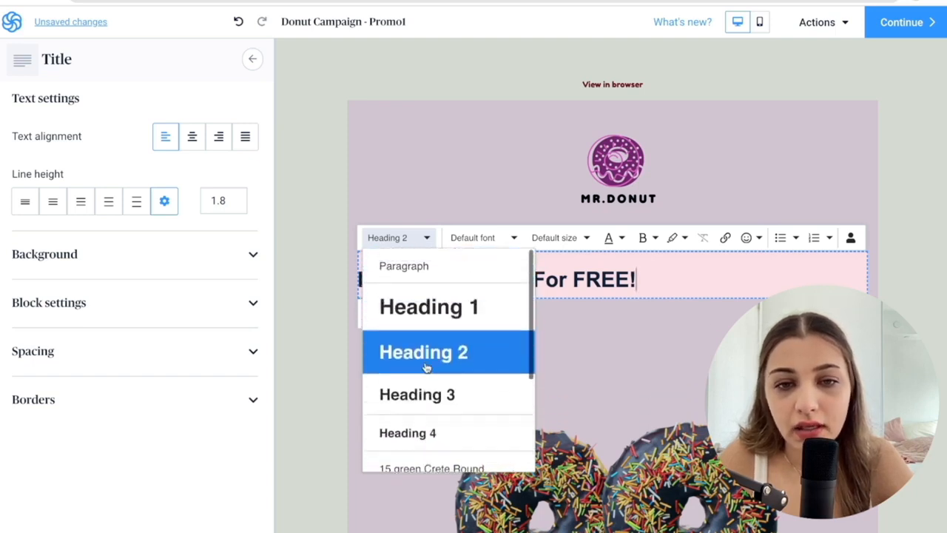
{"action": "left_click", "coordinate": [429, 307]}
{"action": "left_click", "coordinate": [492, 243]}
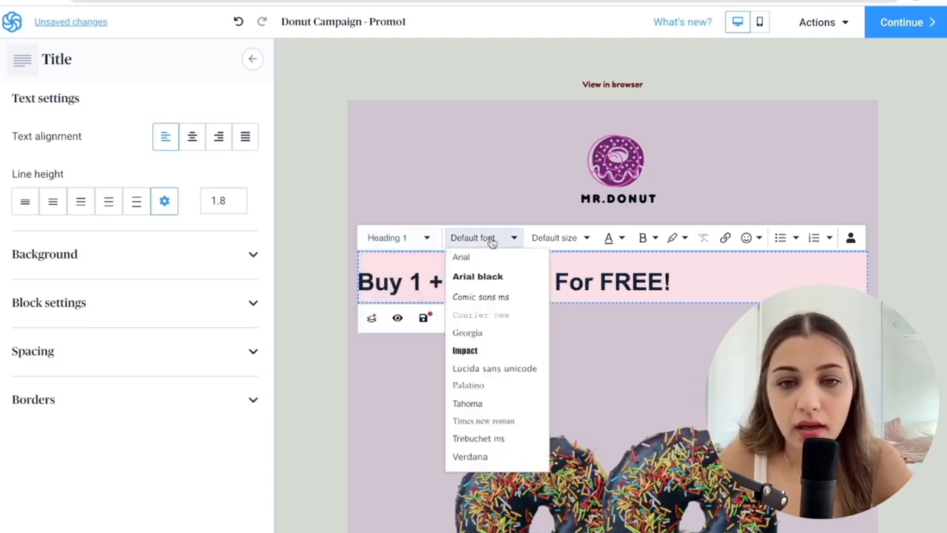
{"action": "scroll", "coordinate": [486, 381], "scroll_direction": "down", "scroll_amount": 1}
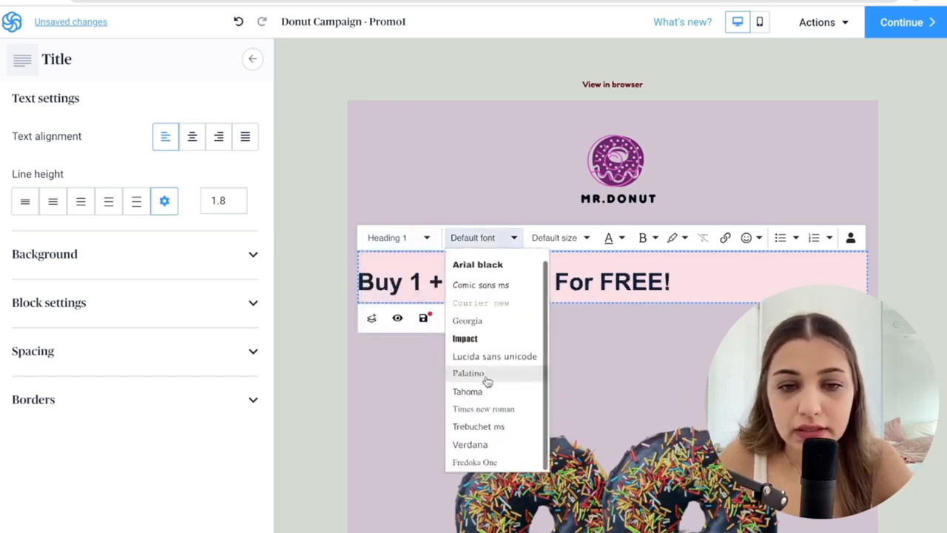
{"action": "left_click", "coordinate": [465, 464]}
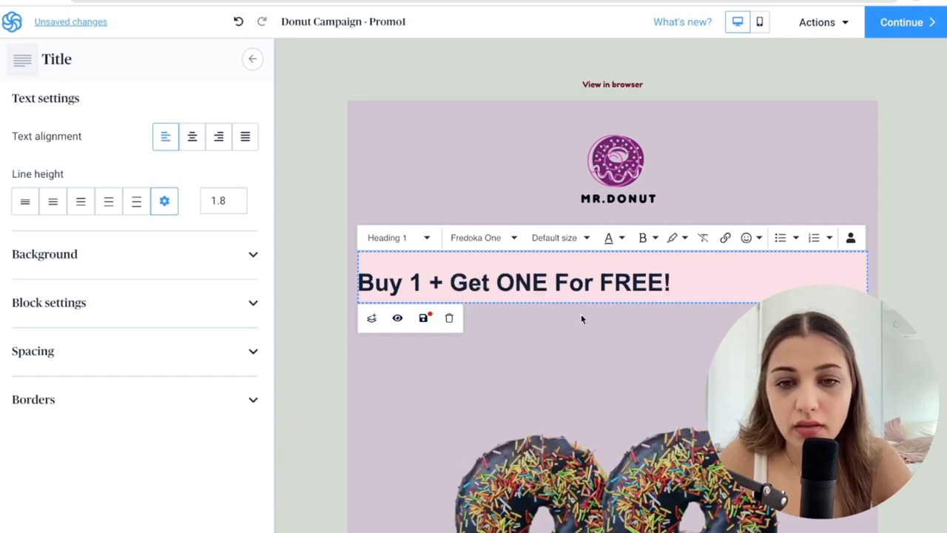
Select the whole title text, set its font size to 48 px and open its text style options.
{"action": "left_click_drag", "start_coordinate": [303, 273], "coordinate": [666, 282]}
{"action": "left_click", "coordinate": [560, 238]}
{"action": "scroll", "coordinate": [556, 370], "scroll_direction": "down", "scroll_amount": 3}
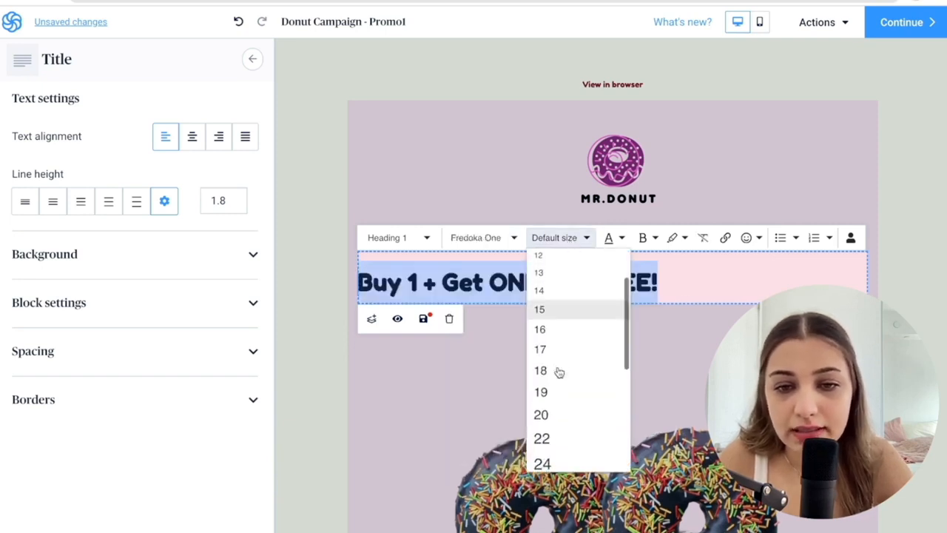
{"action": "left_click", "coordinate": [554, 426]}
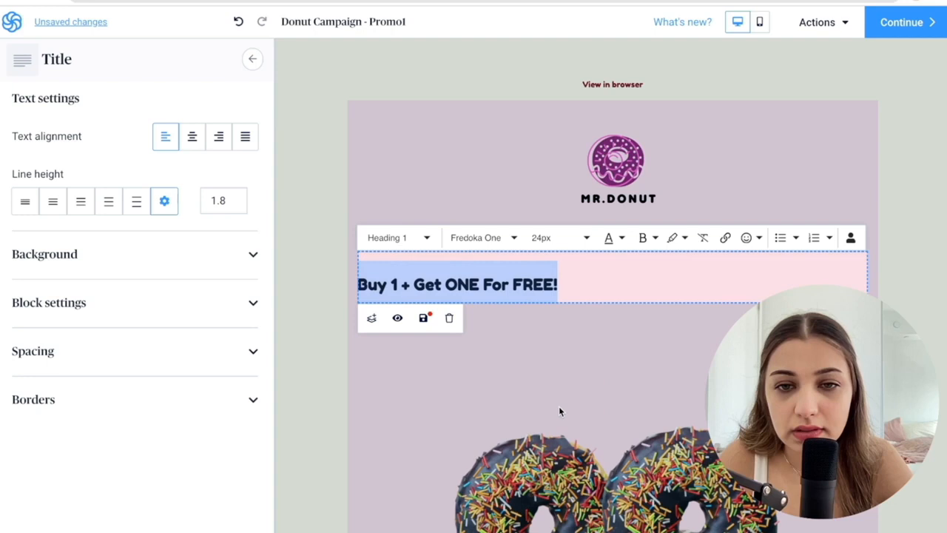
{"action": "left_click", "coordinate": [556, 243]}
{"action": "scroll", "coordinate": [559, 385], "scroll_direction": "down", "scroll_amount": 3}
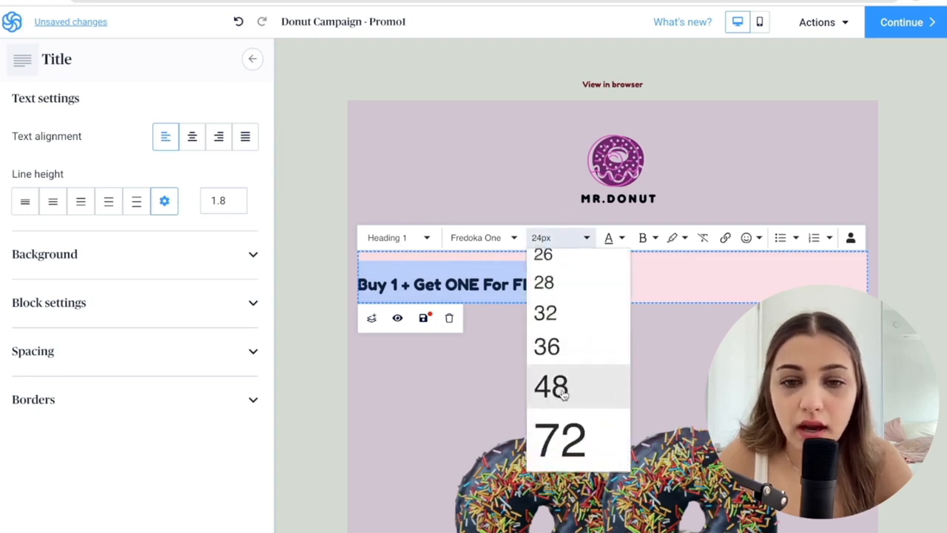
{"action": "left_click", "coordinate": [563, 394]}
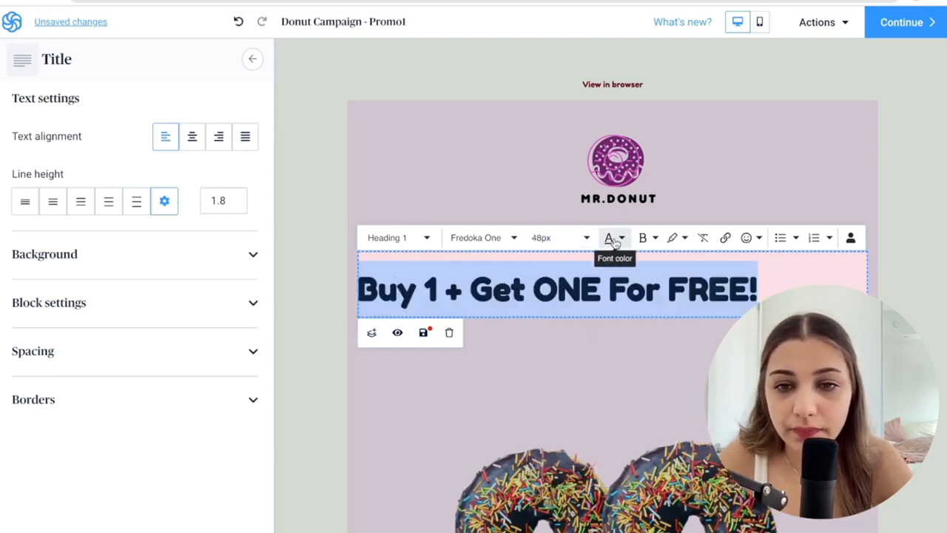
{"action": "left_click", "coordinate": [649, 240]}
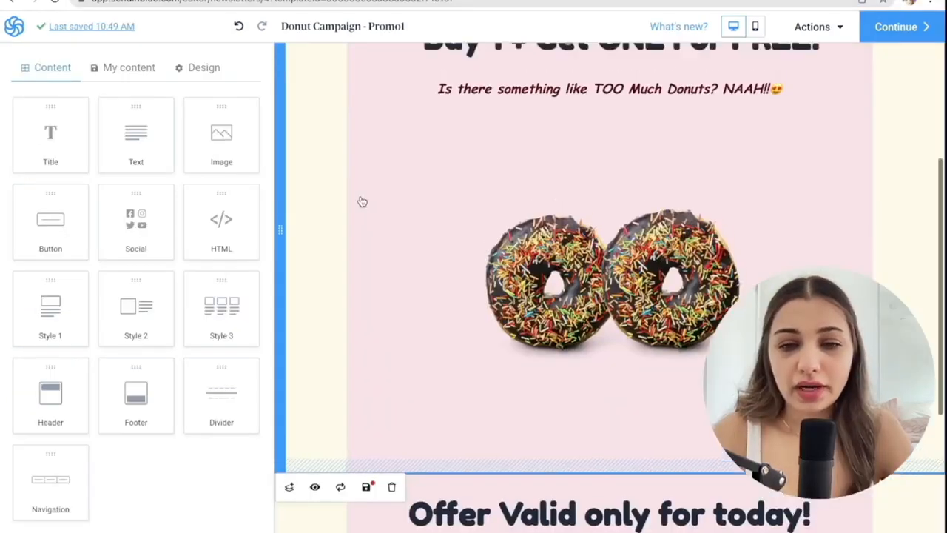
Review the email from the headline down through the offer text to the footer's social icons and contact details.
{"action": "scroll", "coordinate": [359, 196], "scroll_direction": "up", "scroll_amount": 3}
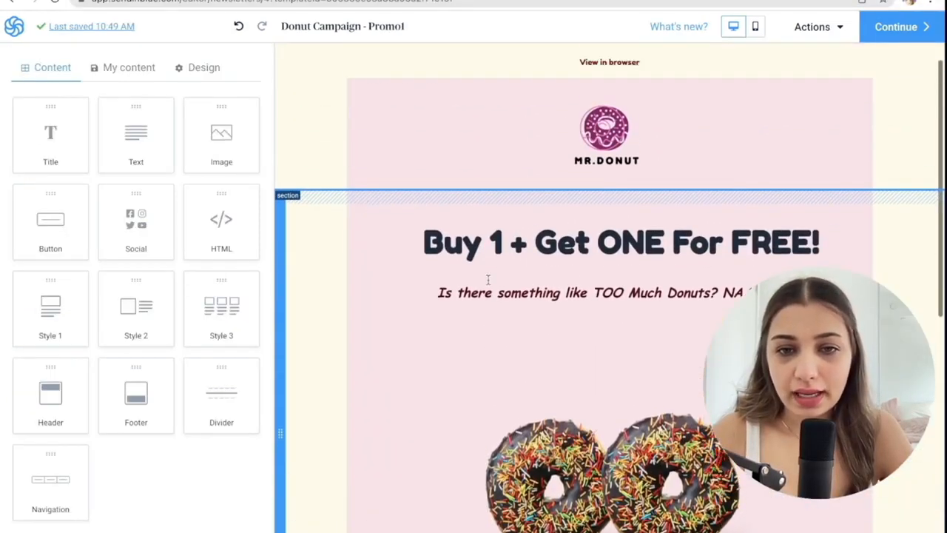
{"action": "scroll", "coordinate": [493, 285], "scroll_direction": "down", "scroll_amount": 1}
{"action": "scroll", "coordinate": [495, 295], "scroll_direction": "down", "scroll_amount": 5}
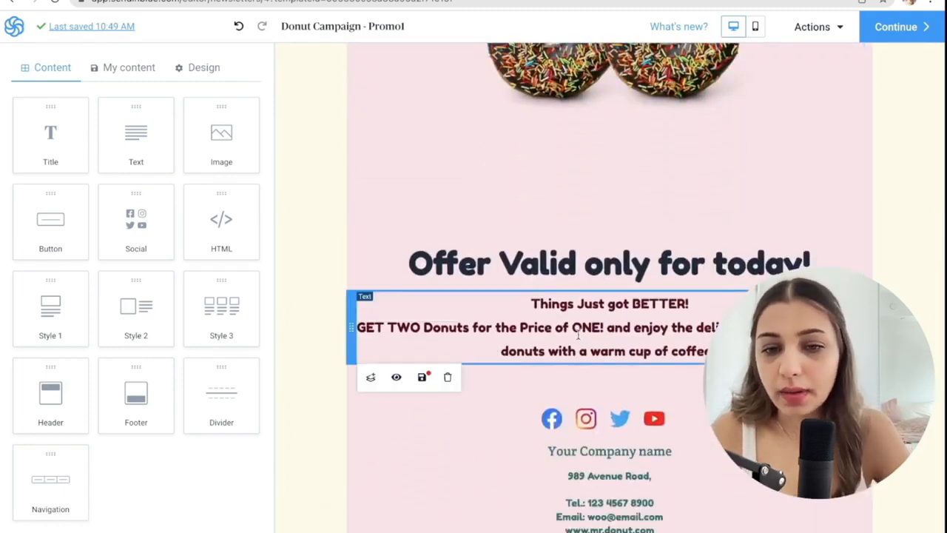
{"action": "scroll", "coordinate": [579, 335], "scroll_direction": "down", "scroll_amount": 2}
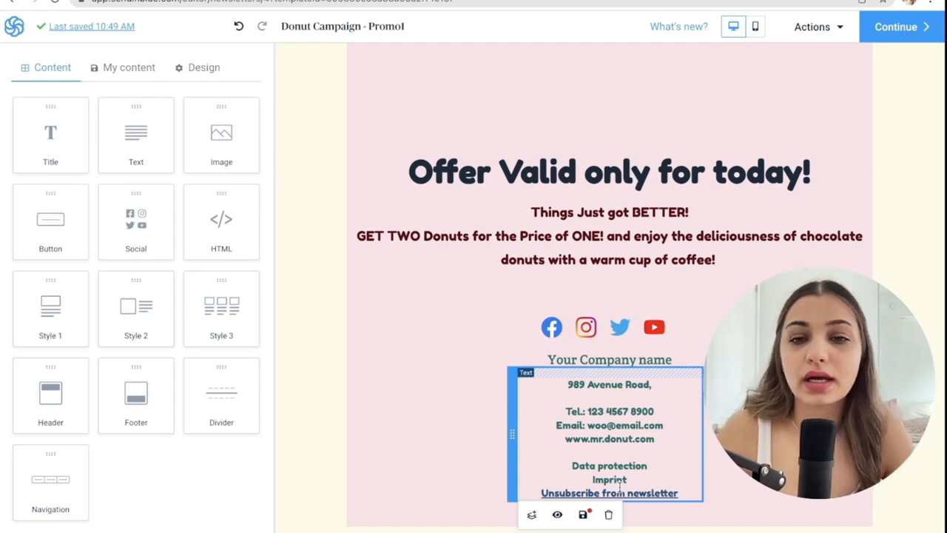
{"action": "left_click", "coordinate": [602, 327]}
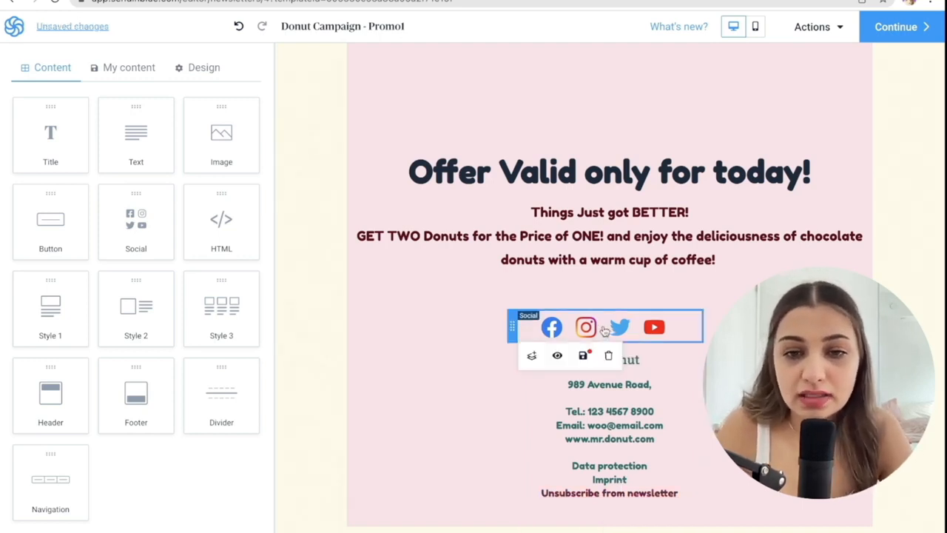
Set the style of the footer's social media icons to Rounded.
{"action": "left_click", "coordinate": [604, 331]}
{"action": "scroll", "coordinate": [180, 177], "scroll_direction": "down", "scroll_amount": 3}
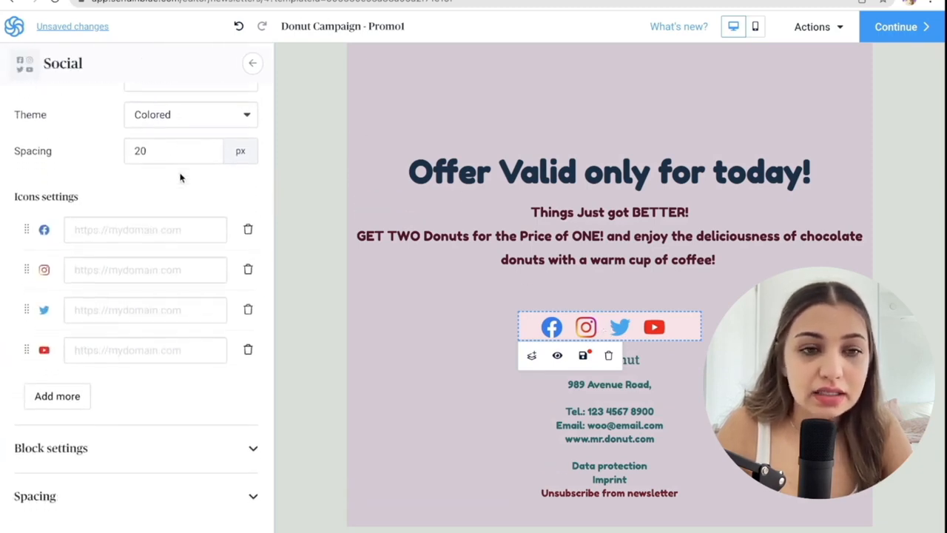
{"action": "scroll", "coordinate": [180, 177], "scroll_direction": "up", "scroll_amount": 3}
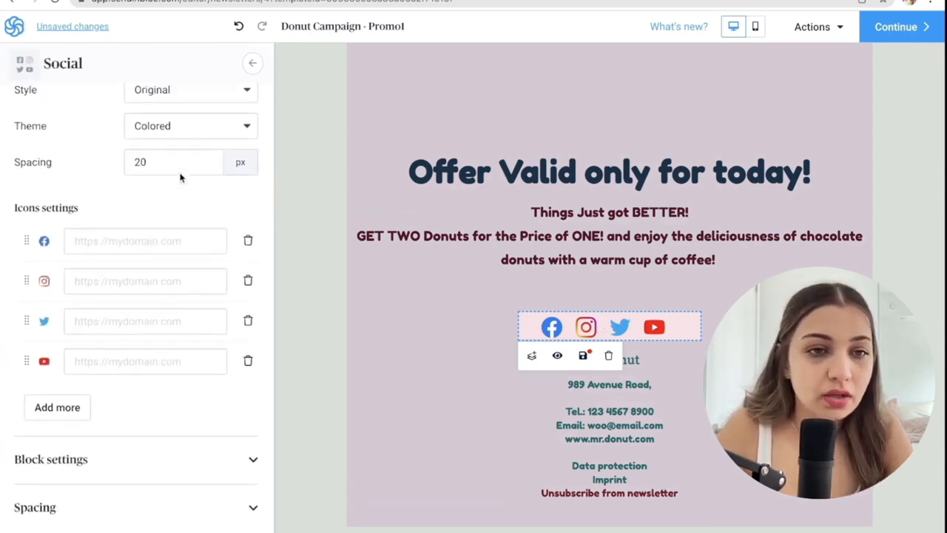
{"action": "left_click", "coordinate": [178, 157]}
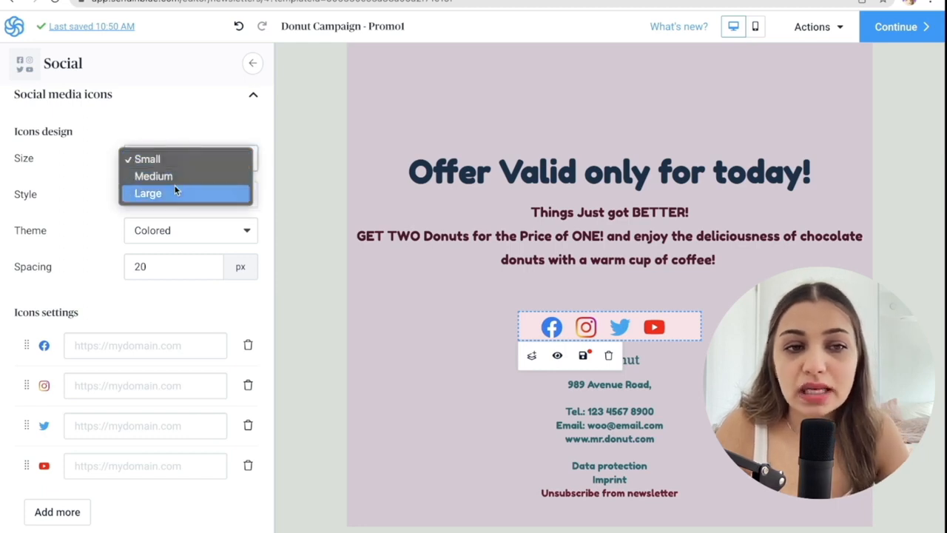
{"action": "left_click", "coordinate": [188, 132]}
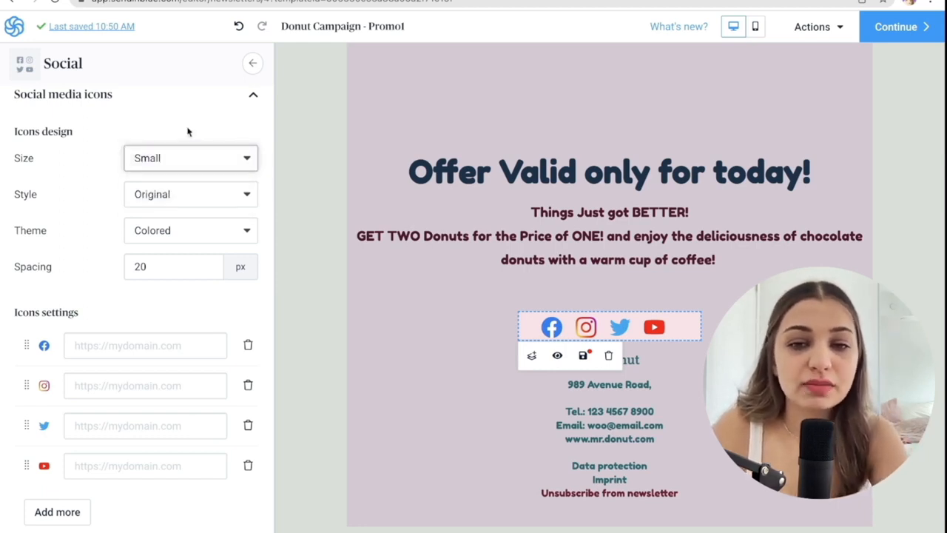
{"action": "left_click", "coordinate": [185, 192]}
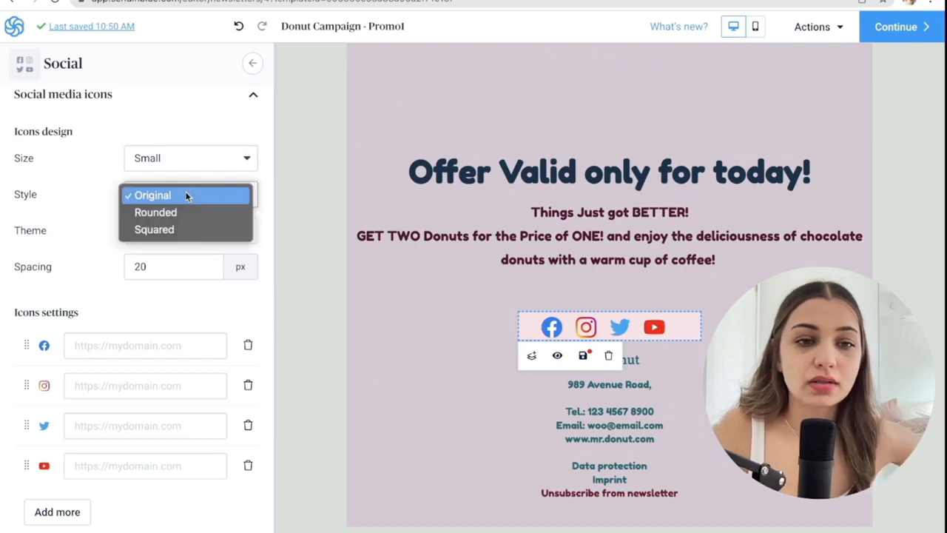
{"action": "left_click", "coordinate": [184, 213]}
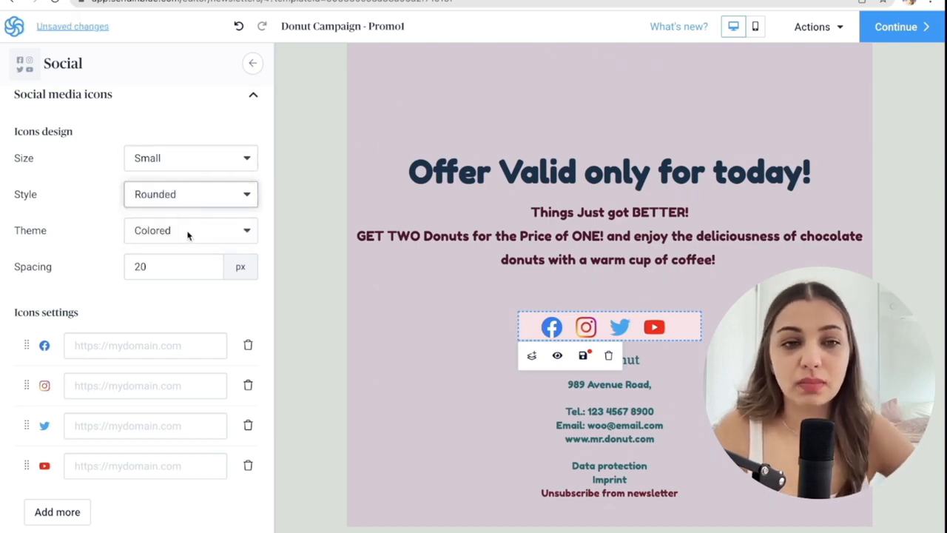
Try the Light theme on the footer's social media icons.
{"action": "left_click", "coordinate": [186, 232]}
{"action": "left_click", "coordinate": [184, 232]}
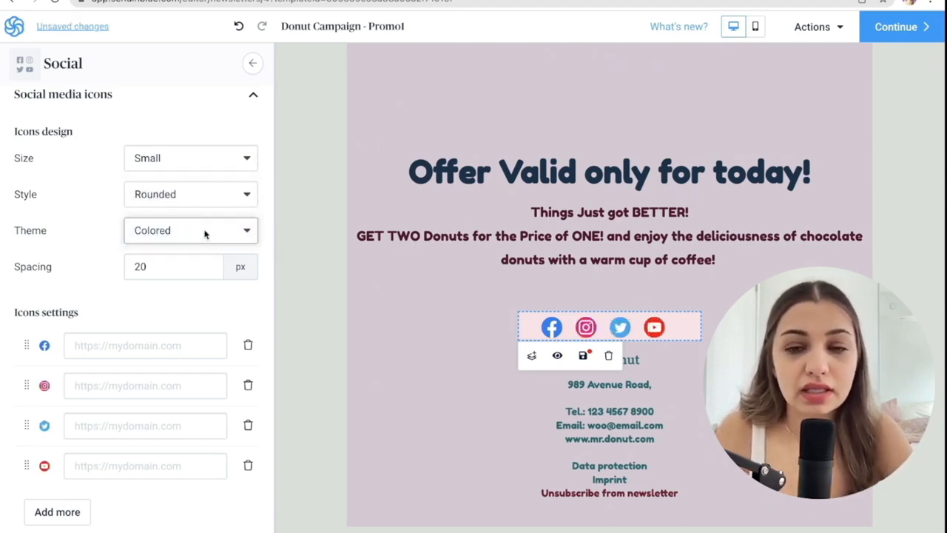
{"action": "left_click", "coordinate": [205, 234]}
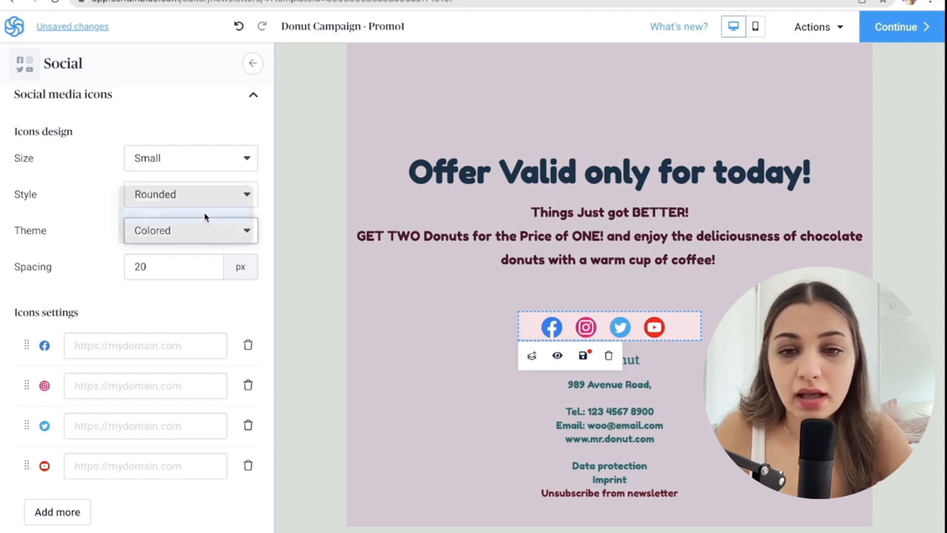
{"action": "left_click", "coordinate": [207, 214]}
Set the theme of the footer's social media icons to Dark.
{"action": "left_click", "coordinate": [204, 237]}
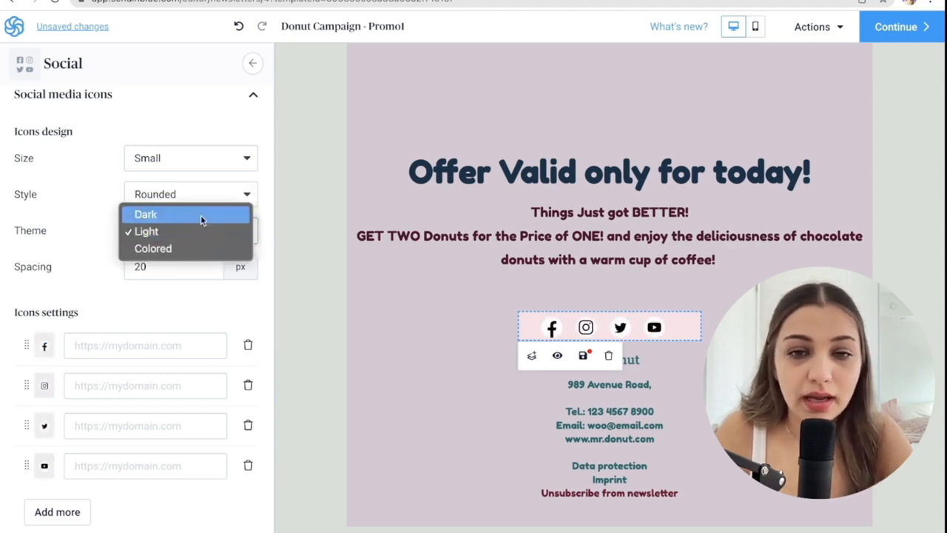
{"action": "left_click", "coordinate": [200, 214]}
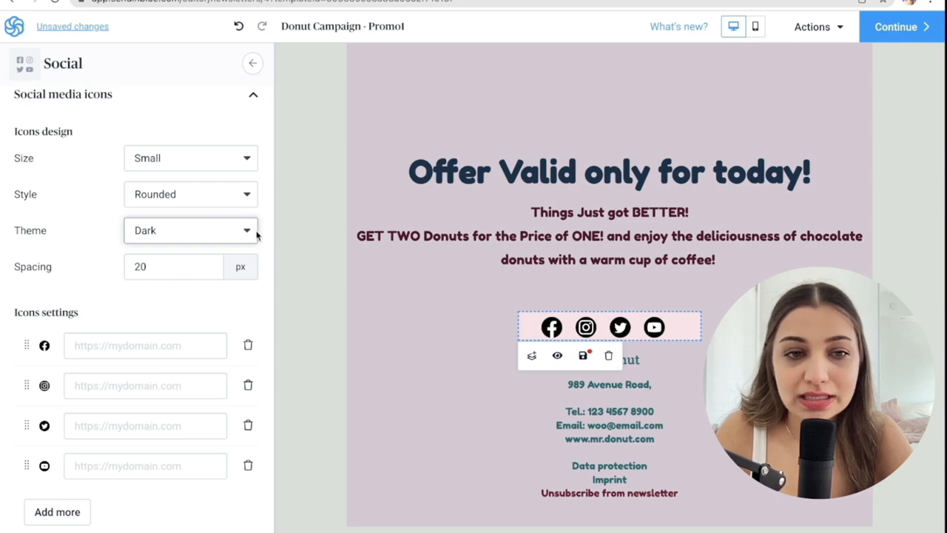
{"action": "scroll", "coordinate": [249, 232], "scroll_direction": "down", "scroll_amount": 1}
{"action": "scroll", "coordinate": [247, 234], "scroll_direction": "down", "scroll_amount": 2}
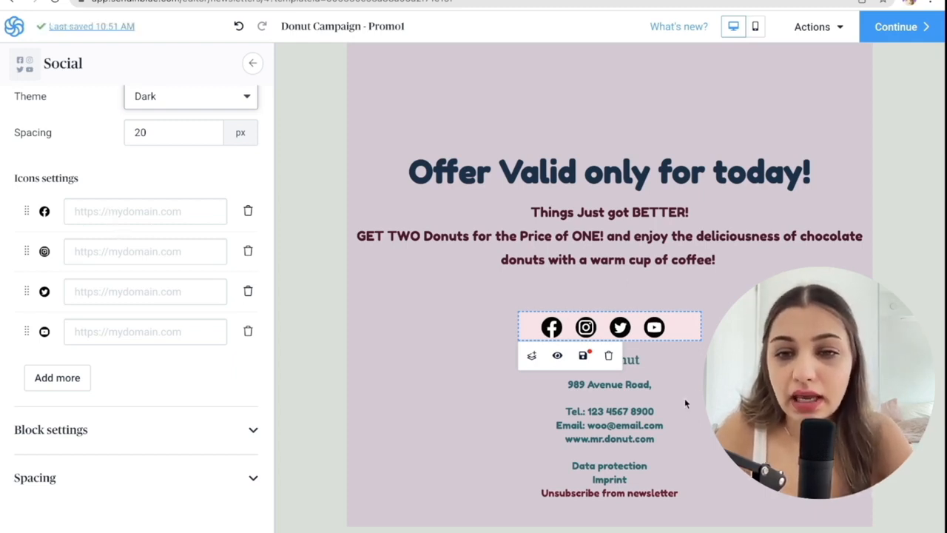
Add a "Shop Now" button block between the donut image and the "Offer Valid only for today!" text.
{"action": "scroll", "coordinate": [302, 130], "scroll_direction": "up", "scroll_amount": 5}
{"action": "left_click", "coordinate": [302, 130]}
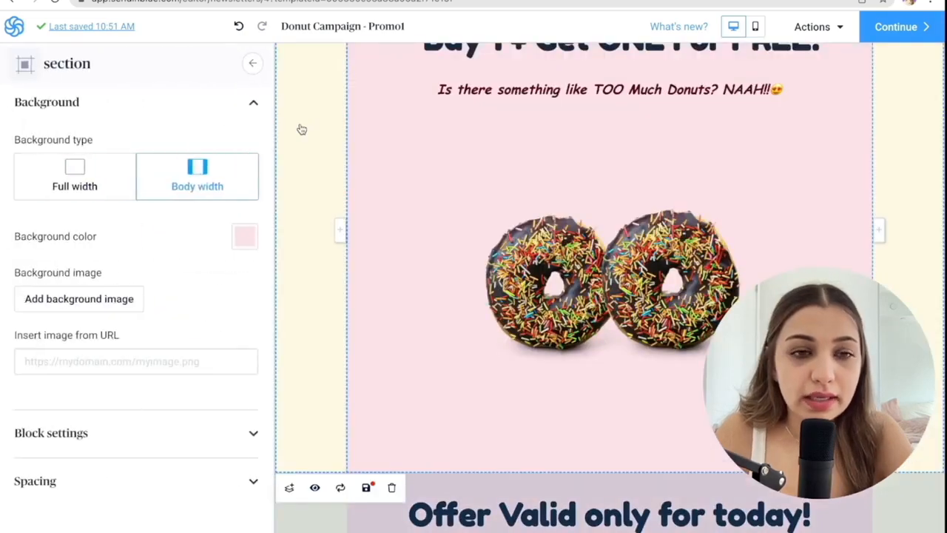
{"action": "left_click", "coordinate": [254, 64]}
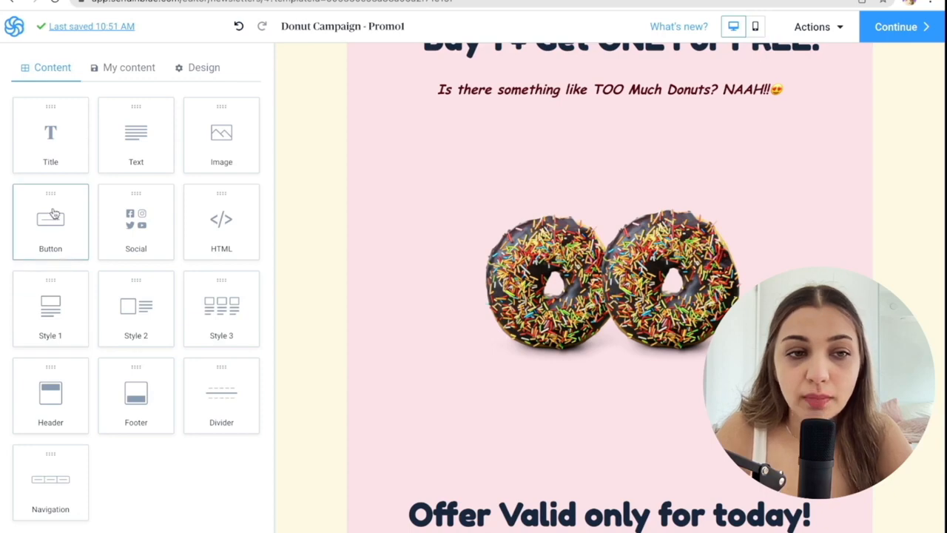
{"action": "left_click_drag", "start_coordinate": [52, 222], "coordinate": [617, 116]}
{"action": "left_click", "coordinate": [632, 167]}
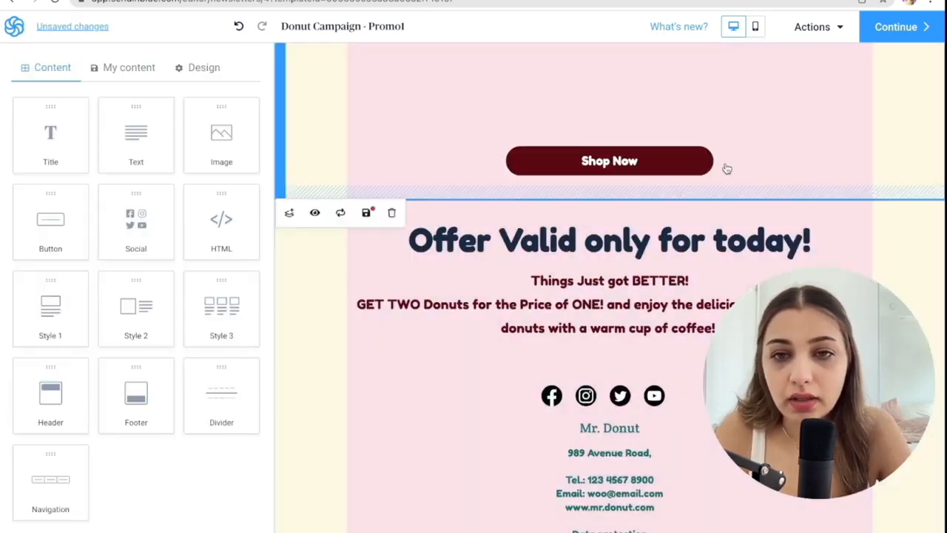
Inspect the "Shop Now" button's settings, including its background color and the formatting options for its label.
{"action": "left_click", "coordinate": [693, 161]}
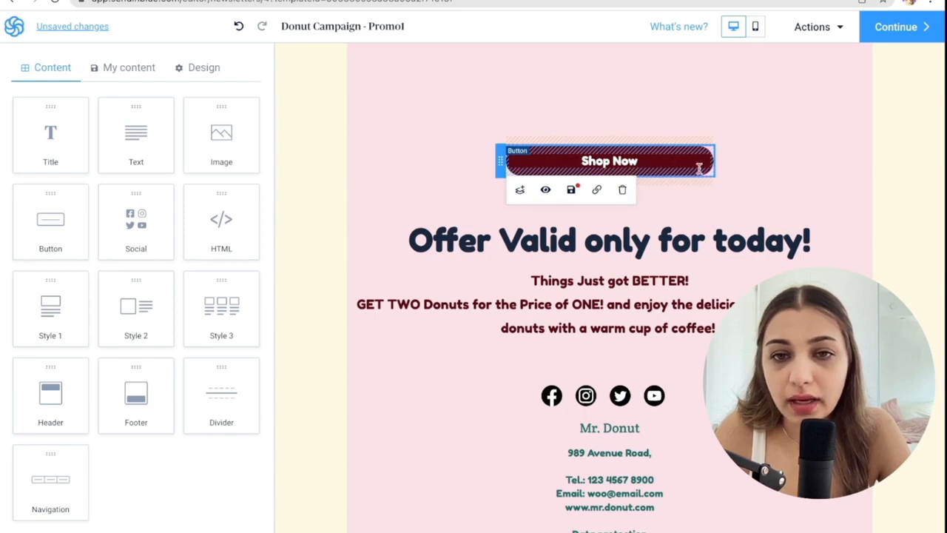
{"action": "left_click", "coordinate": [692, 161]}
{"action": "left_click", "coordinate": [245, 238]}
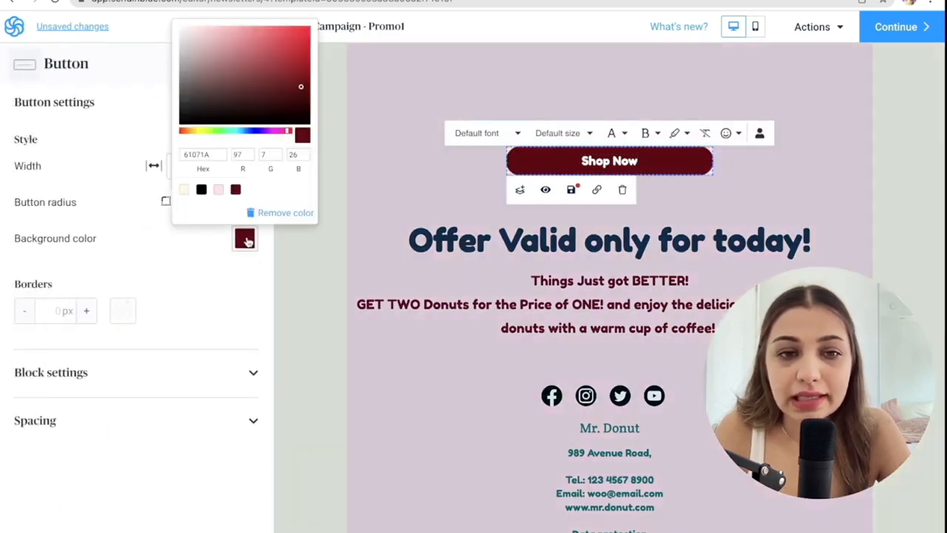
{"action": "left_click", "coordinate": [597, 160]}
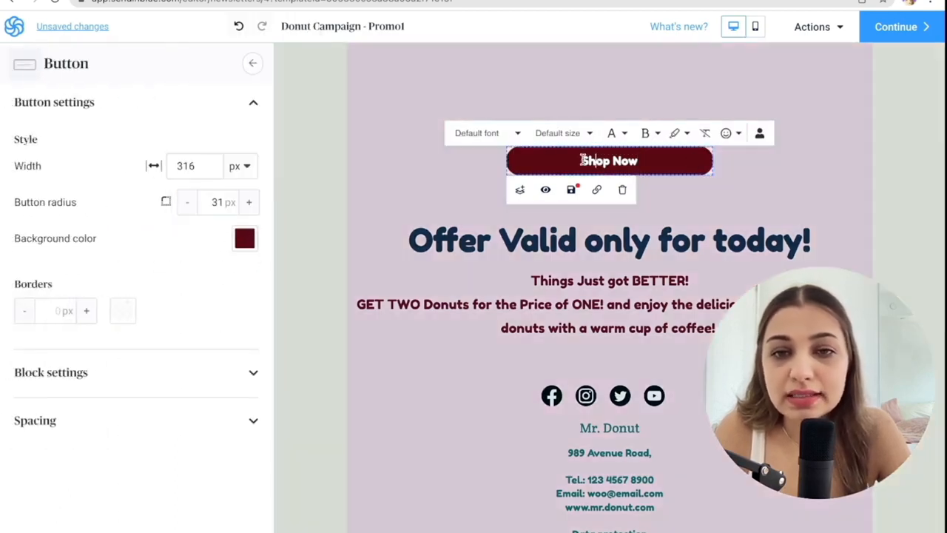
{"action": "left_click_drag", "start_coordinate": [582, 161], "coordinate": [664, 160]}
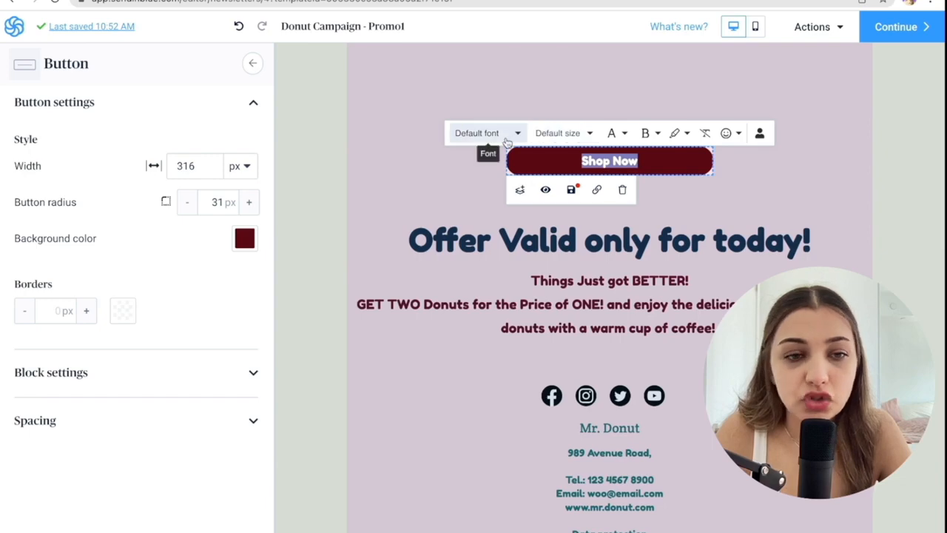
{"action": "left_click", "coordinate": [328, 89]}
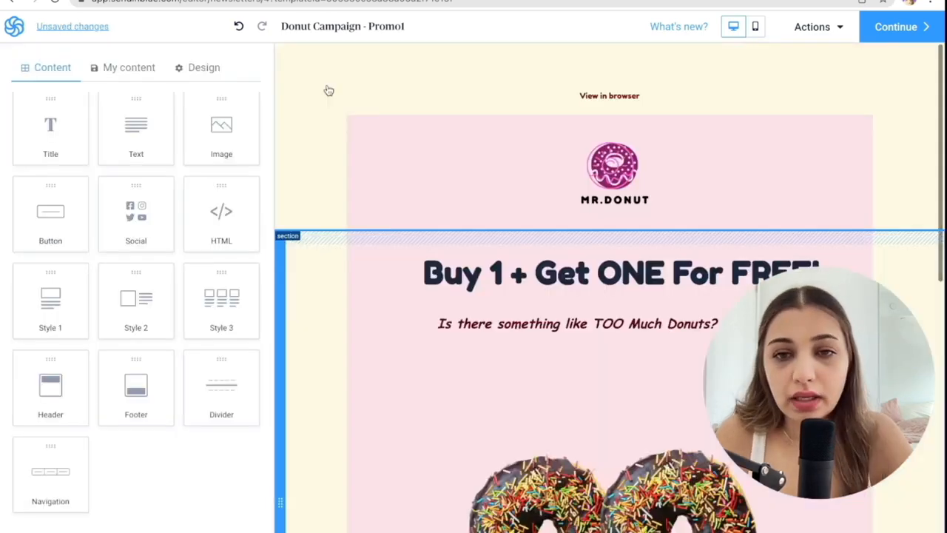
Move the "Offer Valid only for today!" text block above the "Shop Now" button and review the rearranged email.
{"action": "scroll", "coordinate": [329, 90], "scroll_direction": "down", "scroll_amount": 4}
{"action": "scroll", "coordinate": [329, 90], "scroll_direction": "down", "scroll_amount": 5}
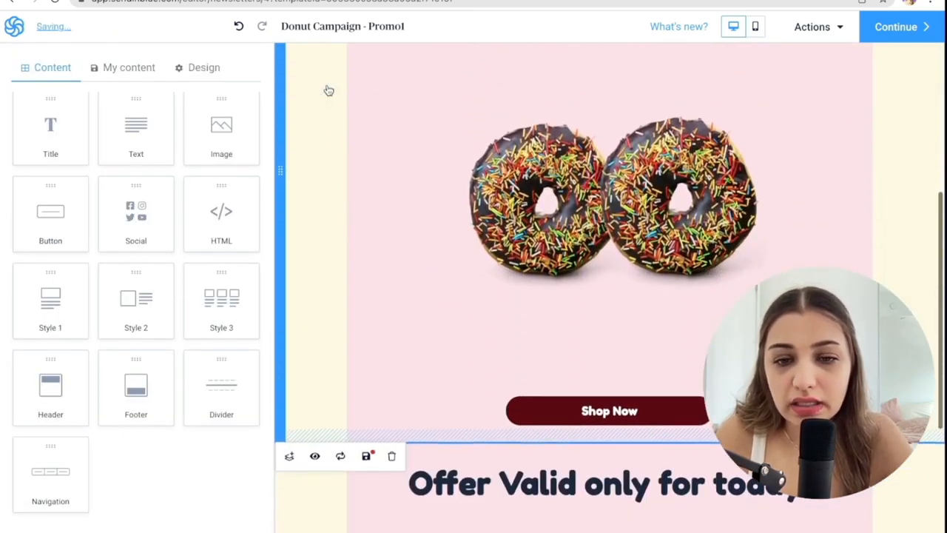
{"action": "scroll", "coordinate": [329, 90], "scroll_direction": "up", "scroll_amount": 1}
{"action": "scroll", "coordinate": [329, 90], "scroll_direction": "up", "scroll_amount": 2}
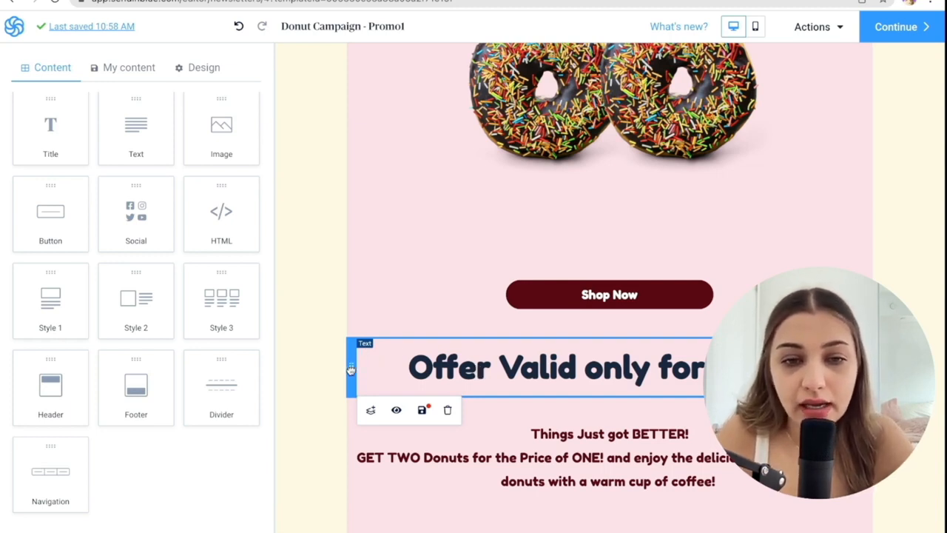
{"action": "left_click_drag", "start_coordinate": [351, 368], "coordinate": [363, 276]}
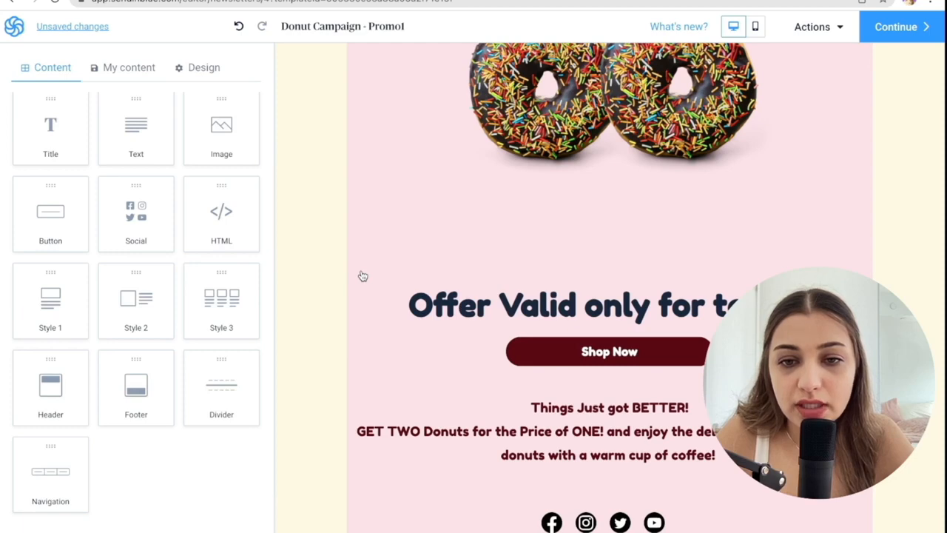
{"action": "scroll", "coordinate": [871, 262], "scroll_direction": "down", "scroll_amount": 3}
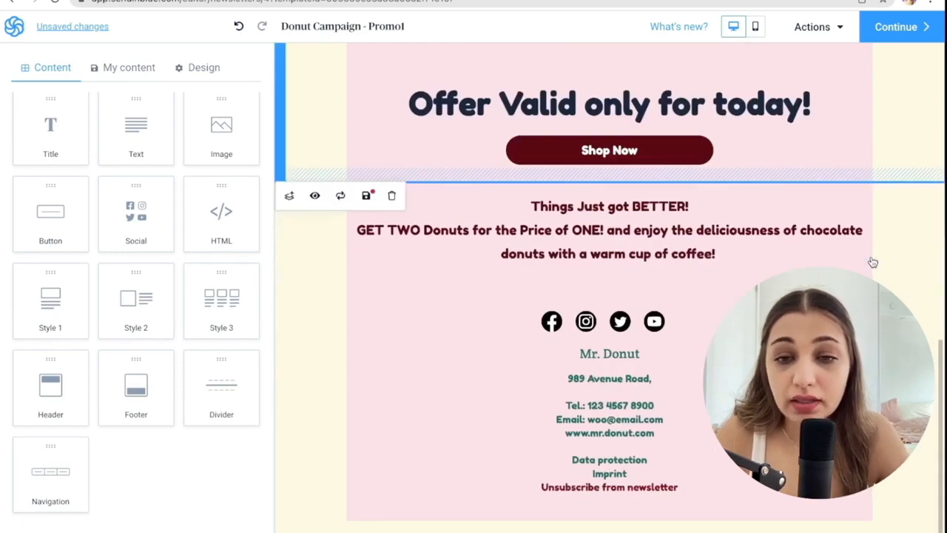
{"action": "scroll", "coordinate": [873, 262], "scroll_direction": "up", "scroll_amount": 10}
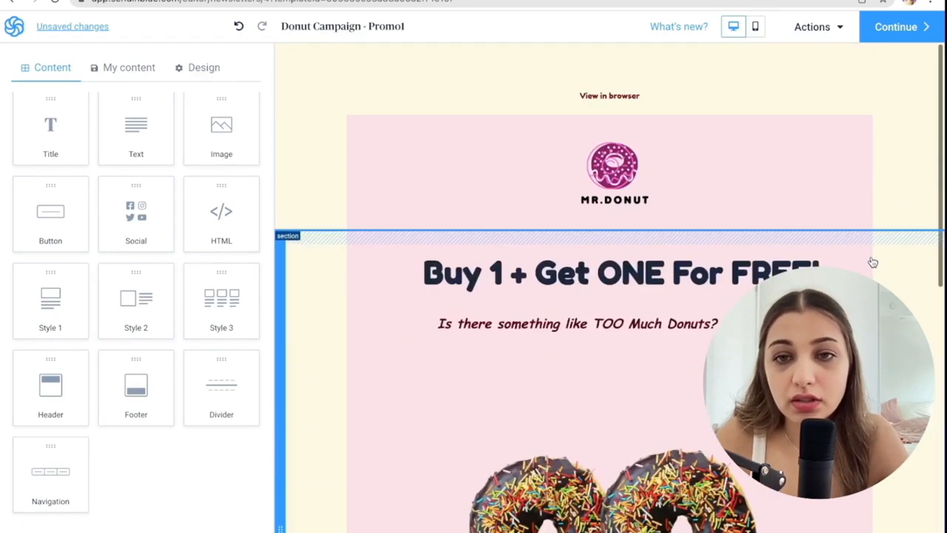
In the mobile view, set the logo image's width to 50% and select the "Buy 1 + Get ONE For FREE!" title.
{"action": "left_click", "coordinate": [755, 26]}
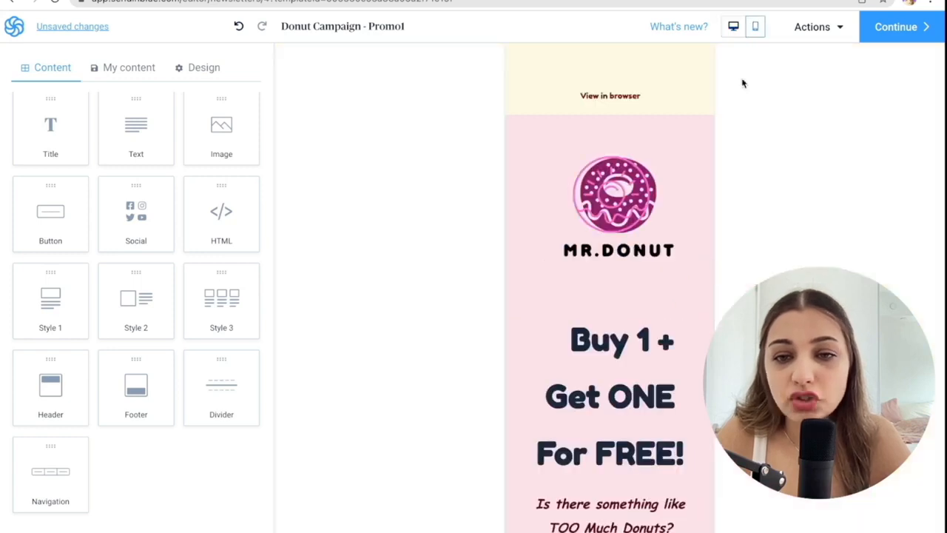
{"action": "left_click", "coordinate": [649, 160]}
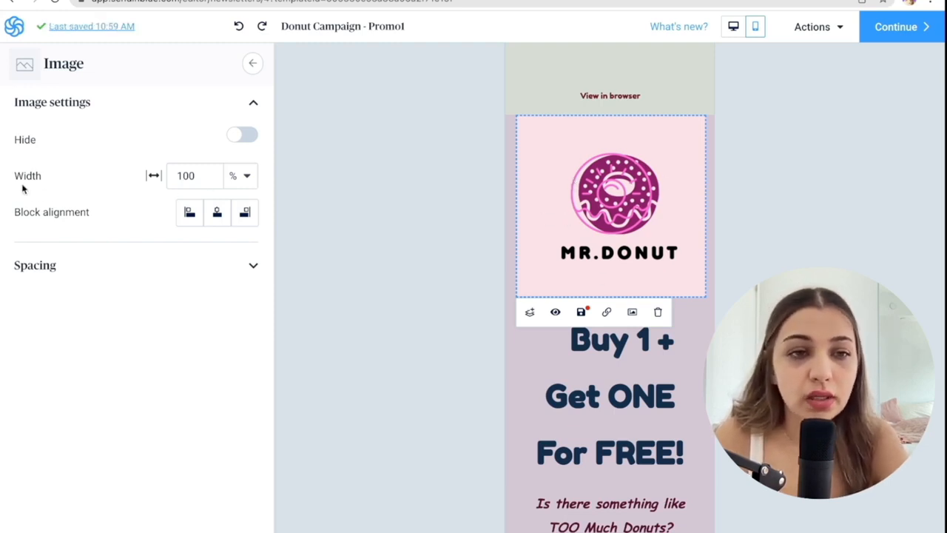
{"action": "left_click", "coordinate": [191, 175]}
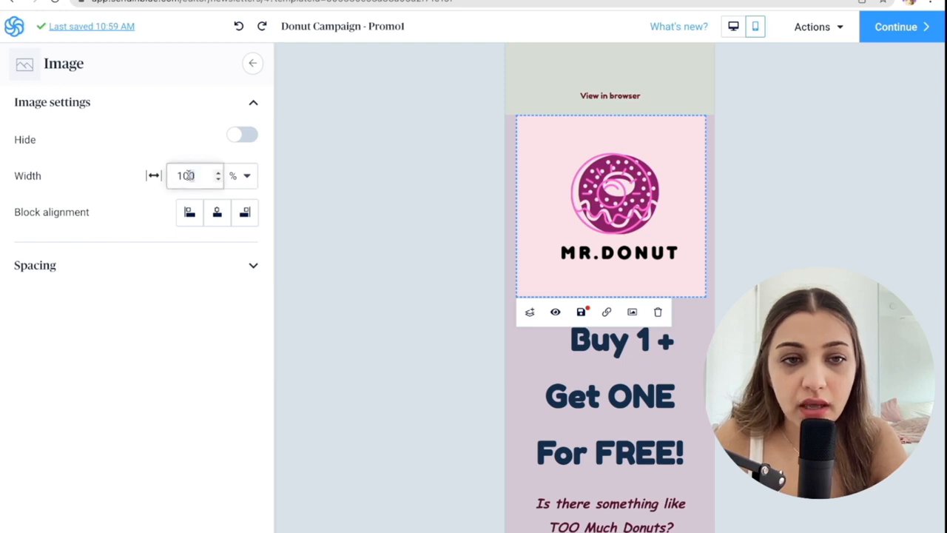
{"action": "left_click_drag", "start_coordinate": [194, 175], "coordinate": [170, 175]}
{"action": "type", "text": "50"}
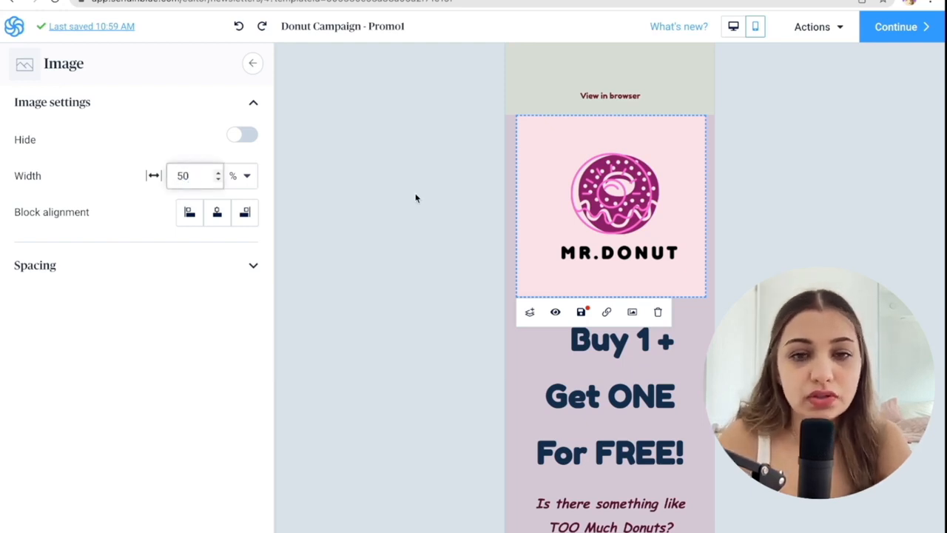
{"action": "key", "text": "Return"}
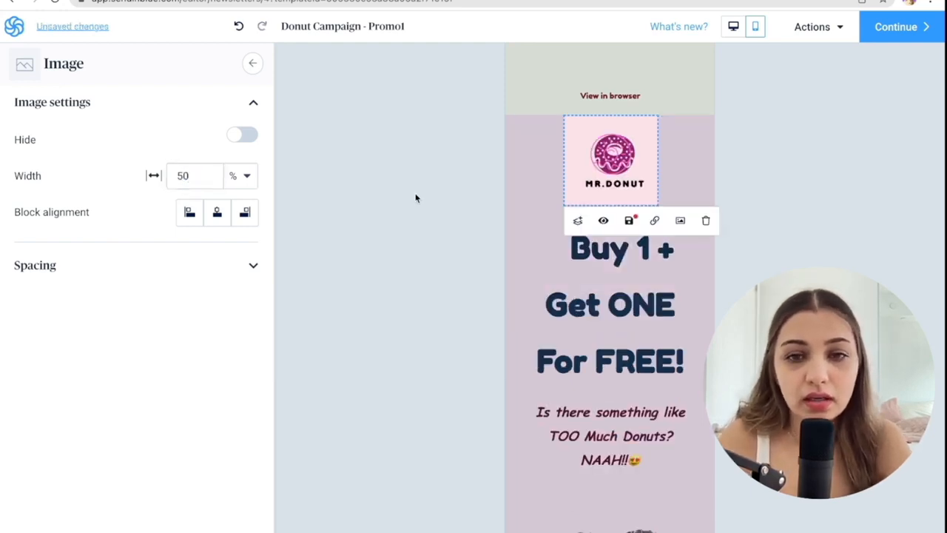
{"action": "left_click", "coordinate": [766, 172]}
{"action": "scroll", "coordinate": [637, 319], "scroll_direction": "down", "scroll_amount": 2}
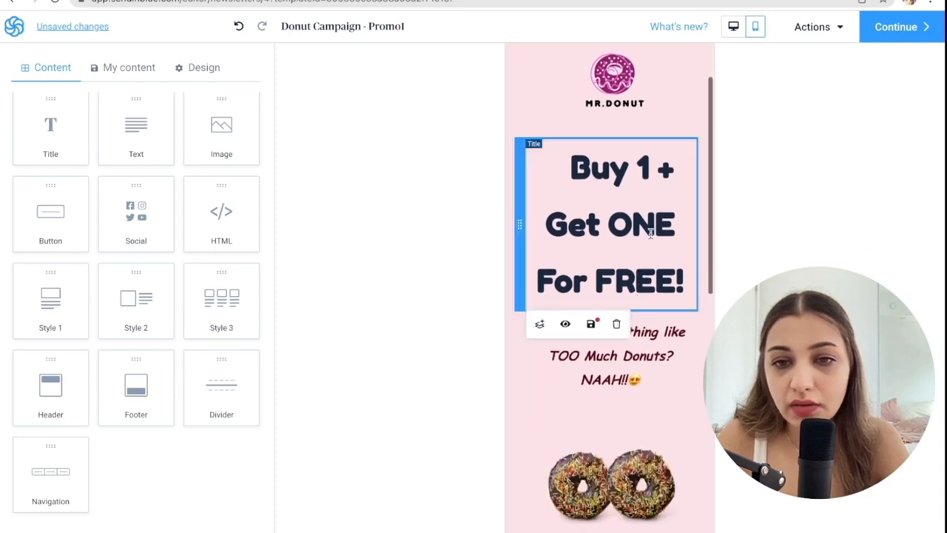
{"action": "left_click", "coordinate": [617, 185]}
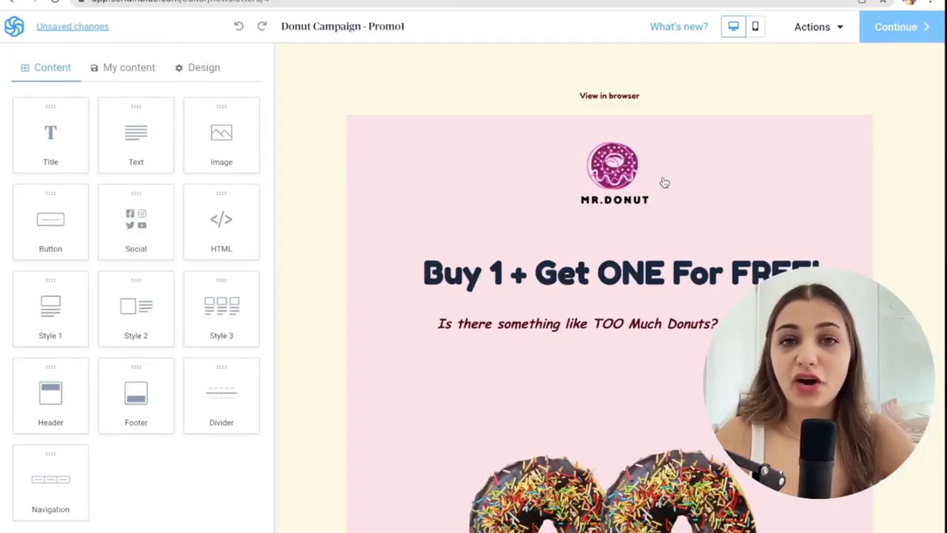
Preview the email as a customer, close the preview and open the form for sending a test email.
{"action": "left_click", "coordinate": [831, 27]}
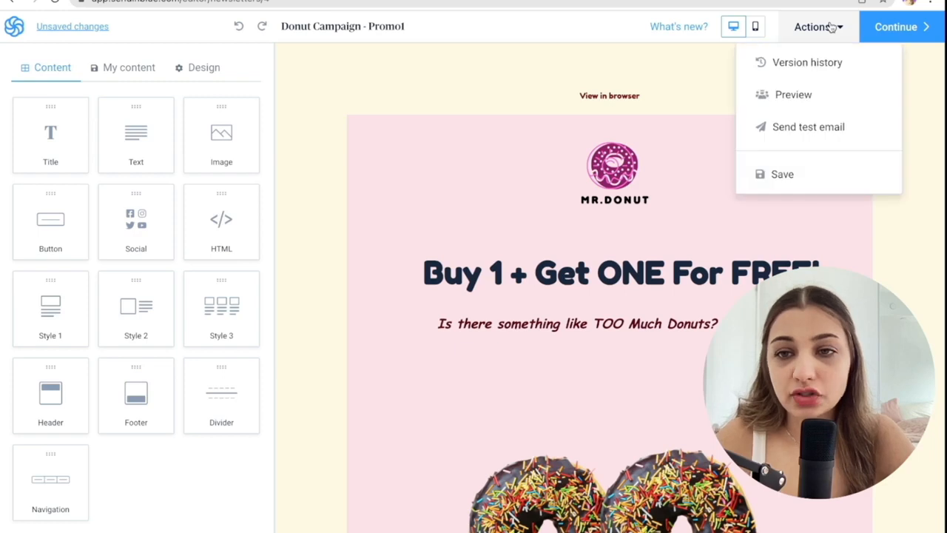
{"action": "left_click", "coordinate": [803, 92]}
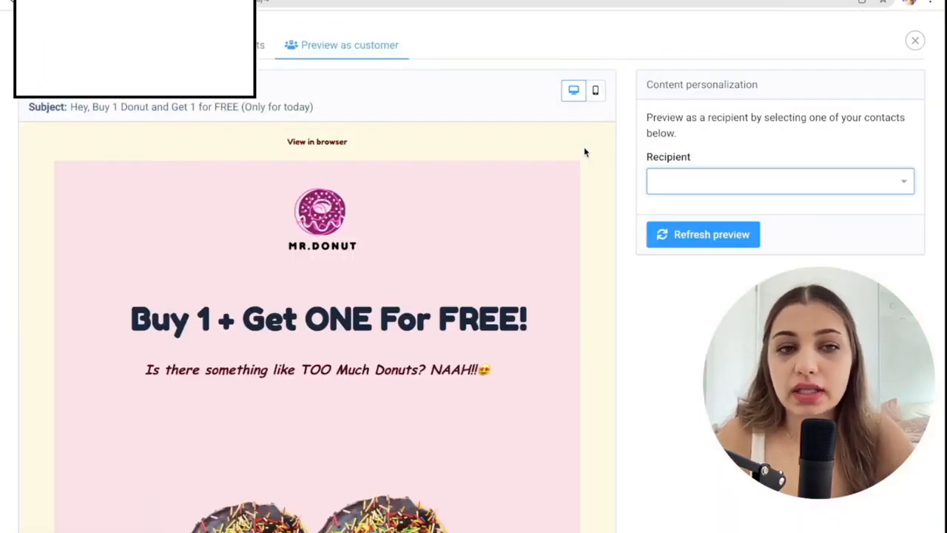
{"action": "key", "text": "Escape"}
{"action": "left_click", "coordinate": [820, 31]}
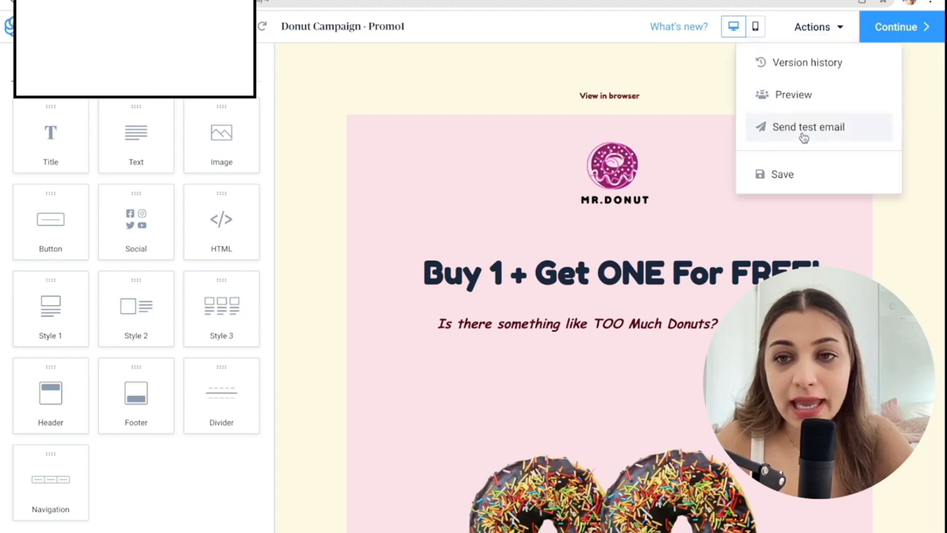
{"action": "left_click", "coordinate": [803, 130]}
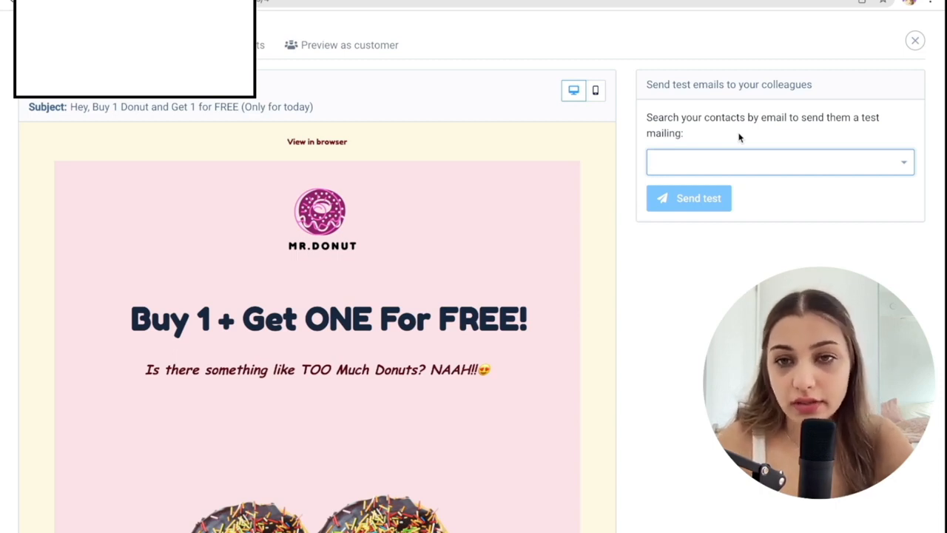
Choose the colleague's e-mail address as the test recipient and send the test email.
{"action": "type", "text": "tejs"}
{"action": "left_click", "coordinate": [752, 189]}
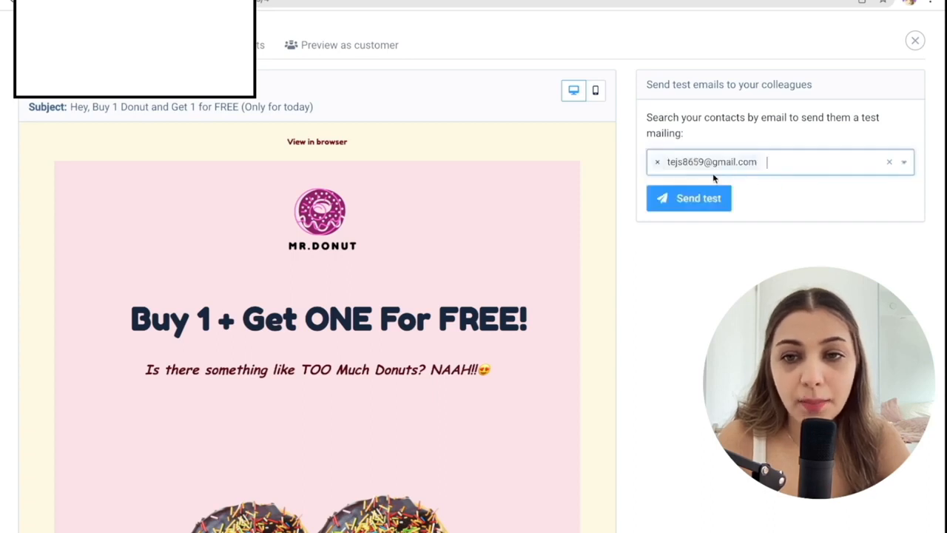
{"action": "left_click", "coordinate": [682, 206]}
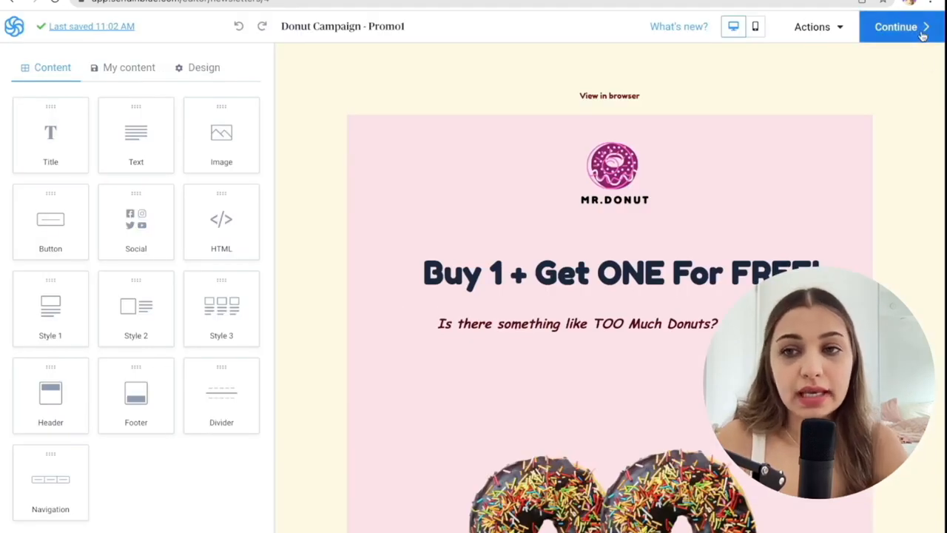
Finish the design stage, select "Your first list" and "identified_contacts" as the campaign's recipients, and proceed to the confirmation stage.
{"action": "left_click", "coordinate": [926, 32]}
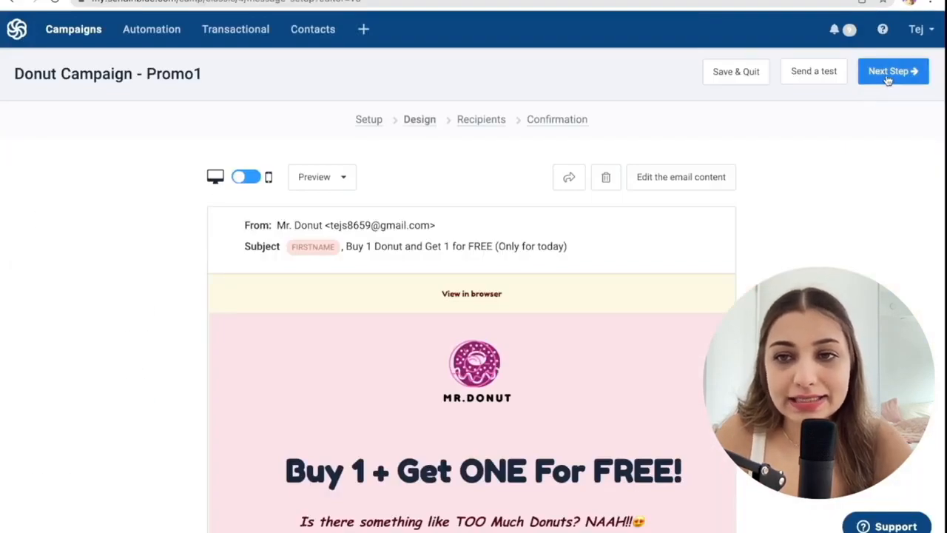
{"action": "left_click", "coordinate": [889, 73]}
{"action": "scroll", "coordinate": [626, 306], "scroll_direction": "down", "scroll_amount": 1}
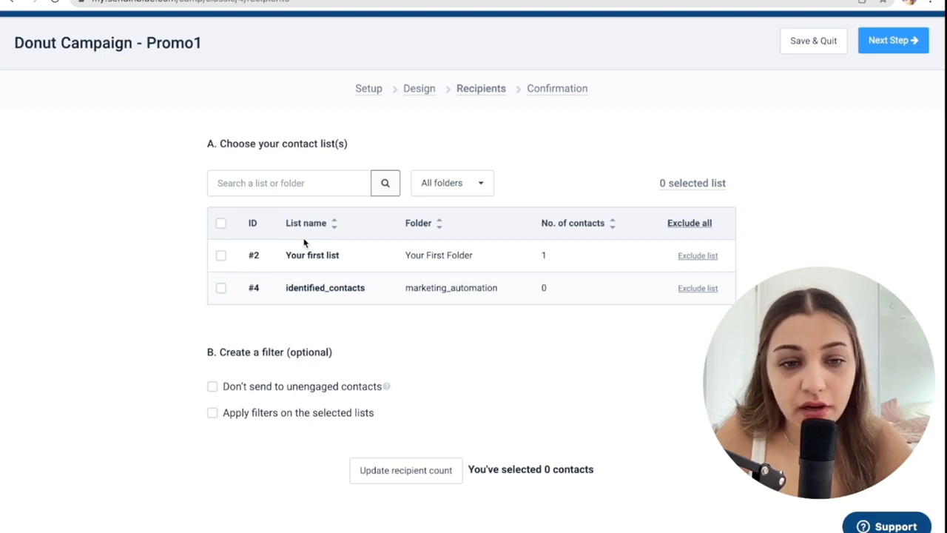
{"action": "scroll", "coordinate": [262, 398], "scroll_direction": "down", "scroll_amount": 3}
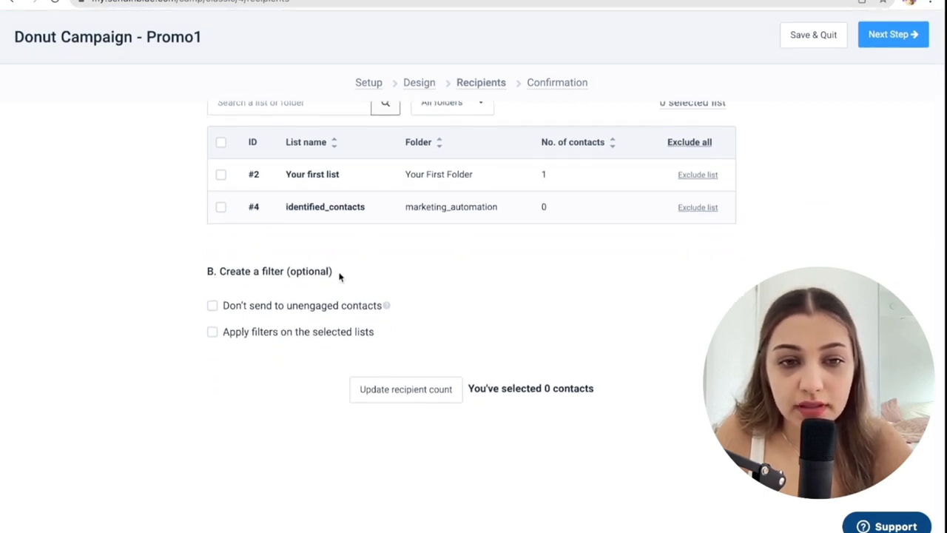
{"action": "scroll", "coordinate": [218, 330], "scroll_direction": "up", "scroll_amount": 4}
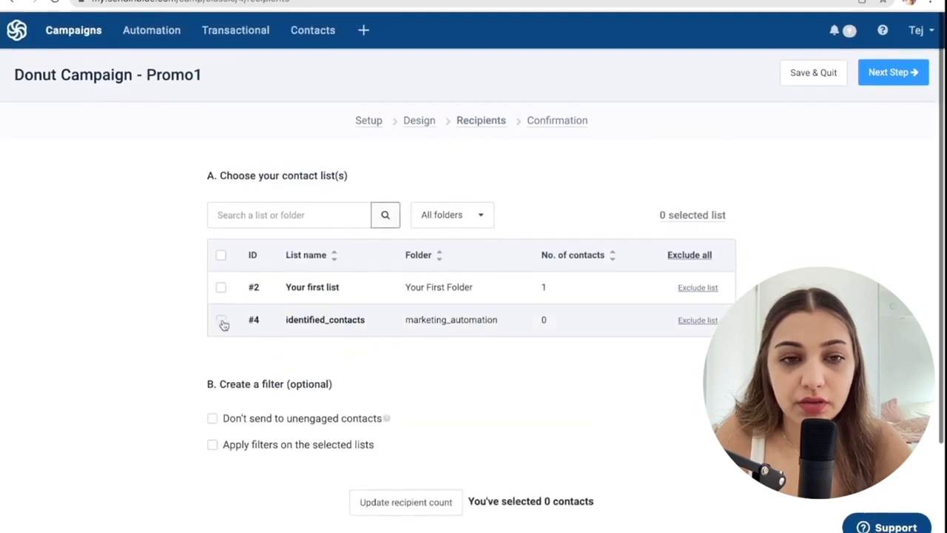
{"action": "left_click", "coordinate": [220, 287]}
{"action": "left_click", "coordinate": [221, 318]}
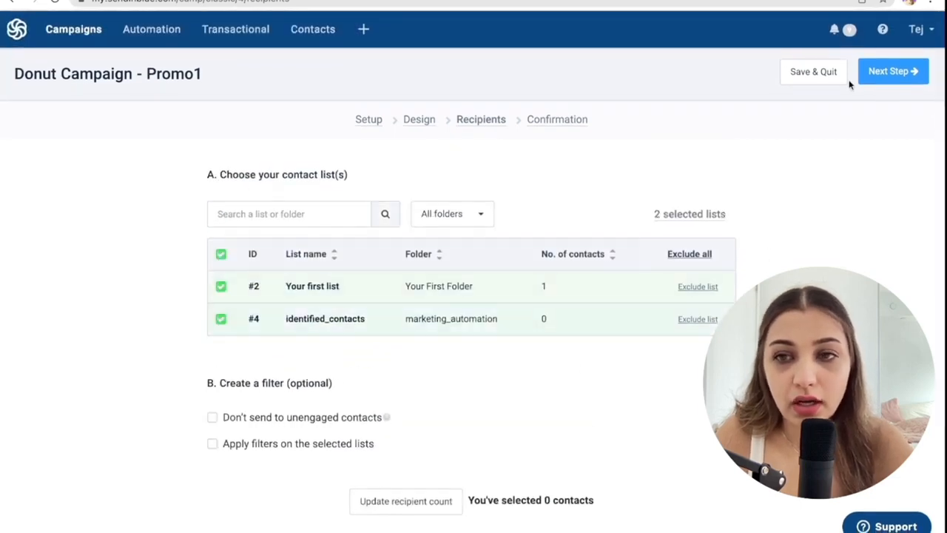
{"action": "left_click", "coordinate": [894, 74]}
Review the campaign's setup, design and recipients report, then send "Donut Campaign - Promo1" immediately with the "Send it now" option.
{"action": "scroll", "coordinate": [797, 207], "scroll_direction": "down", "scroll_amount": 1}
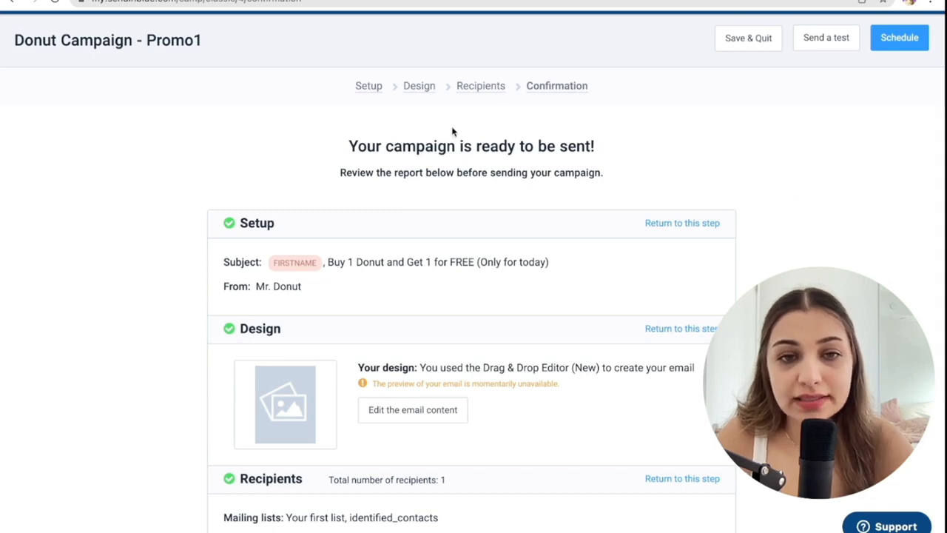
{"action": "scroll", "coordinate": [516, 154], "scroll_direction": "down", "scroll_amount": 1}
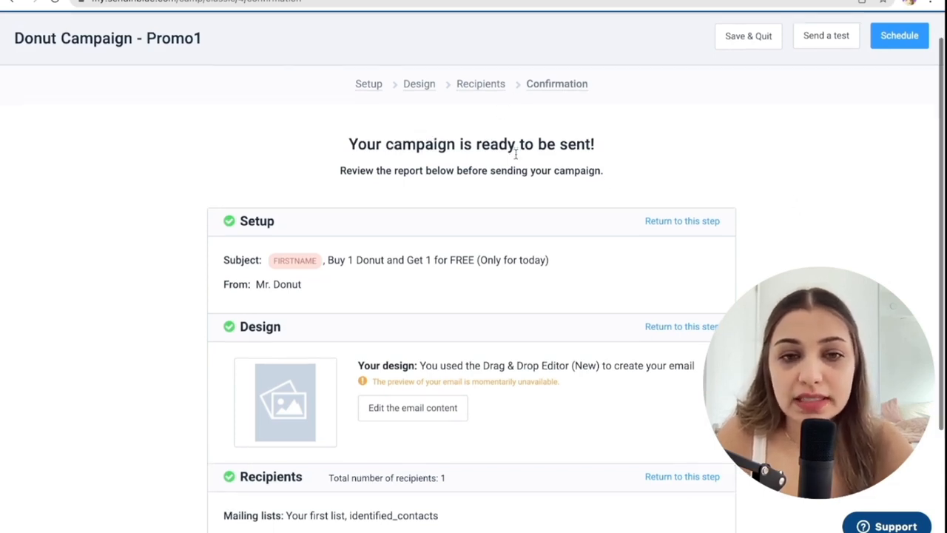
{"action": "scroll", "coordinate": [516, 156], "scroll_direction": "down", "scroll_amount": 1}
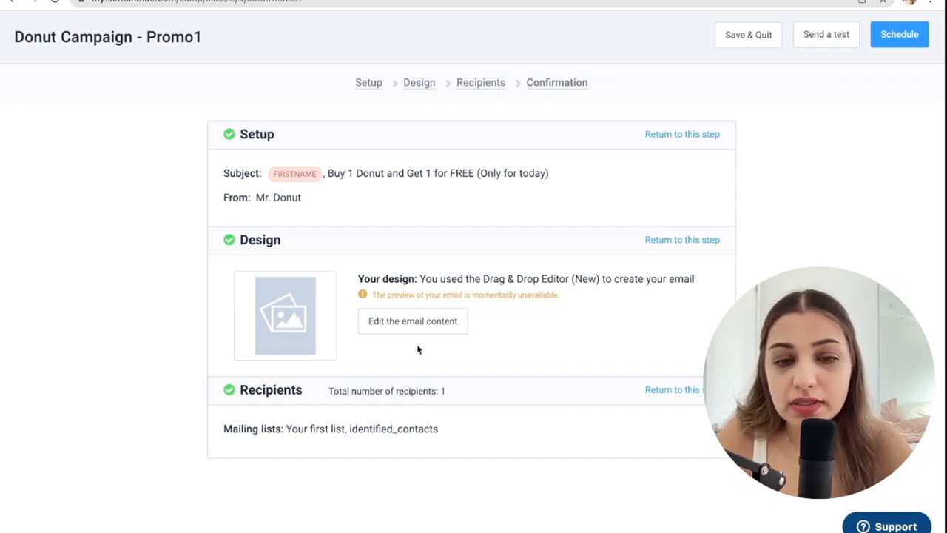
{"action": "scroll", "coordinate": [601, 384], "scroll_direction": "up", "scroll_amount": 2}
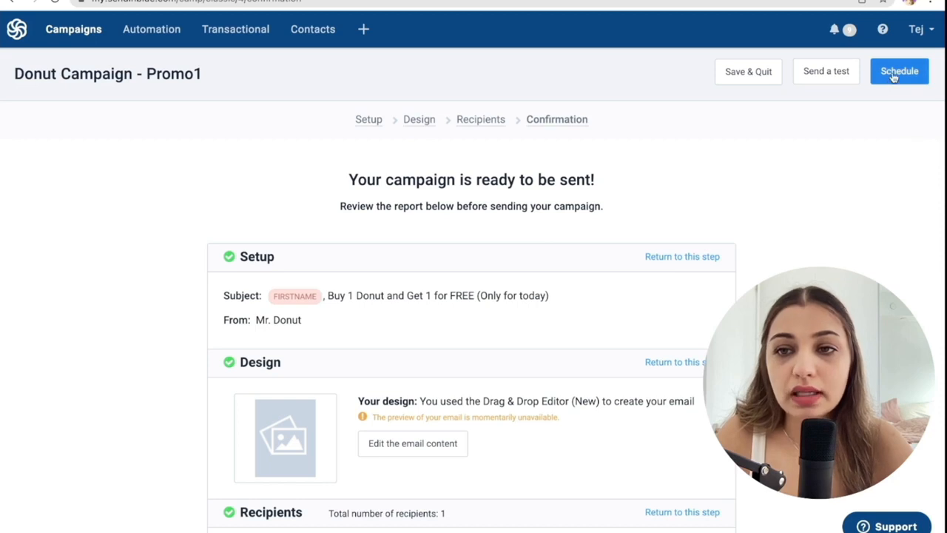
{"action": "left_click", "coordinate": [894, 74]}
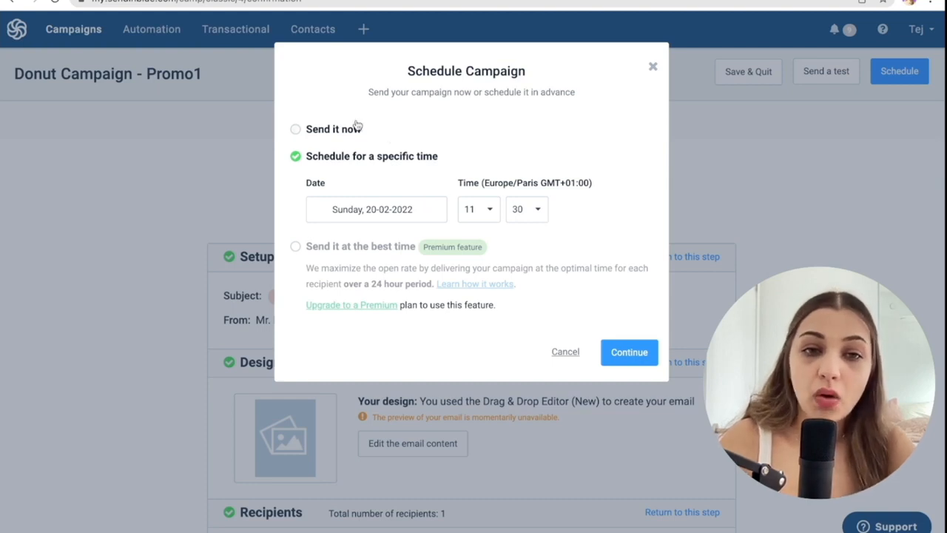
{"action": "left_click", "coordinate": [308, 134]}
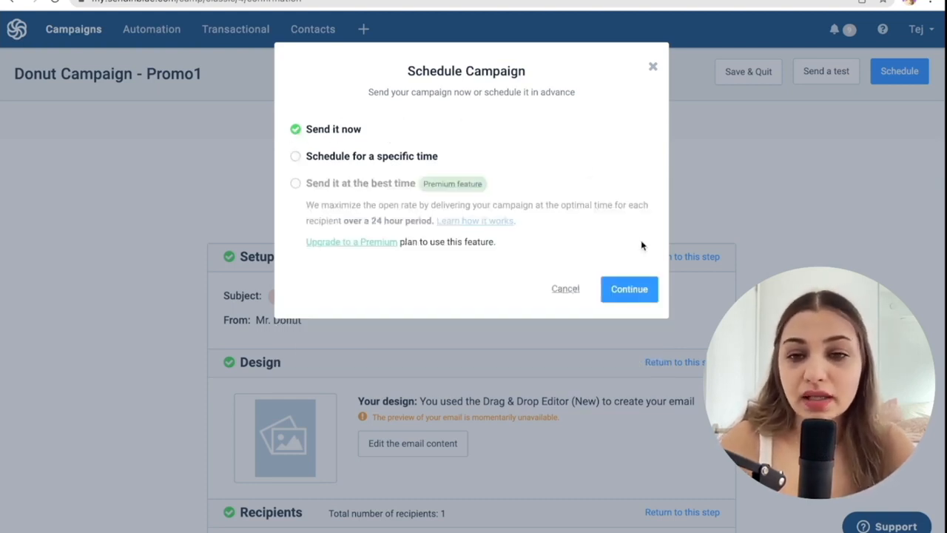
{"action": "left_click", "coordinate": [629, 290]}
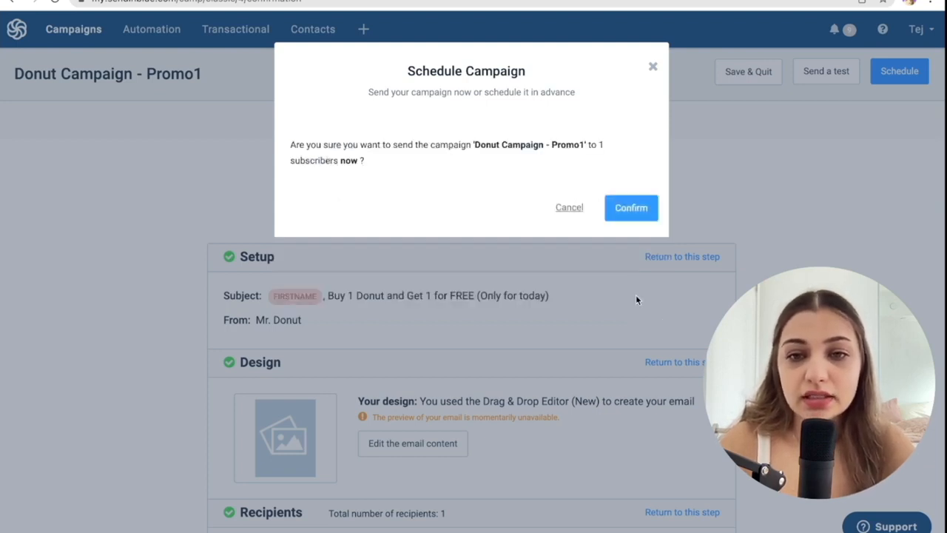
{"action": "left_click", "coordinate": [633, 210]}
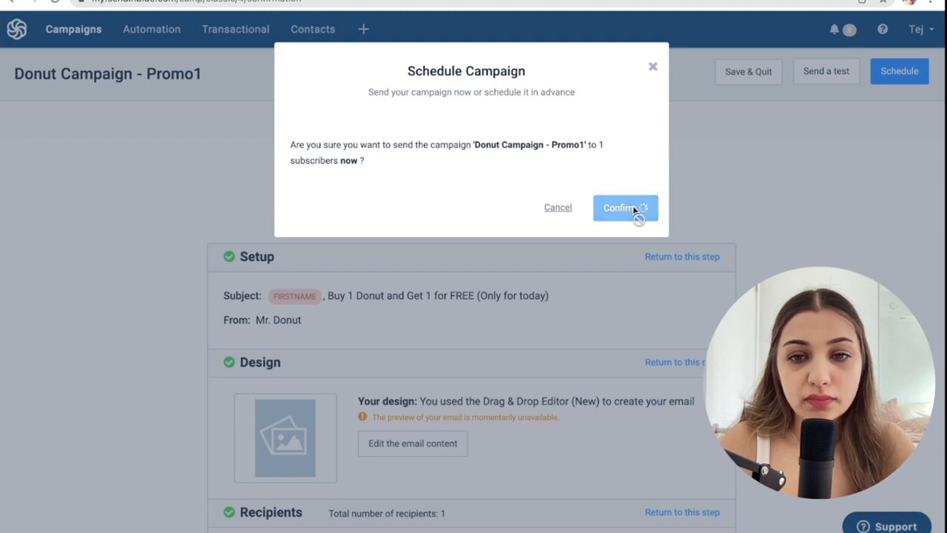